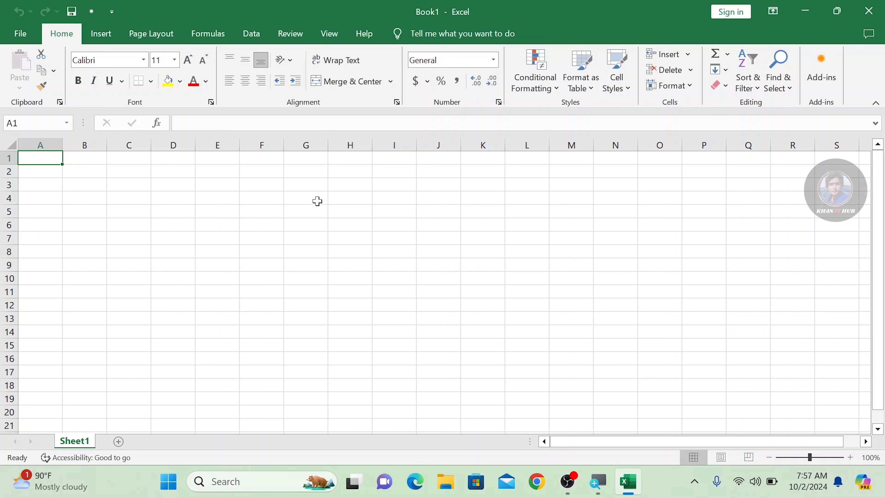
# Enter the values 1, 2, 3, 45 and 6 across cells H4 to L4
pyautogui.click(362, 202)
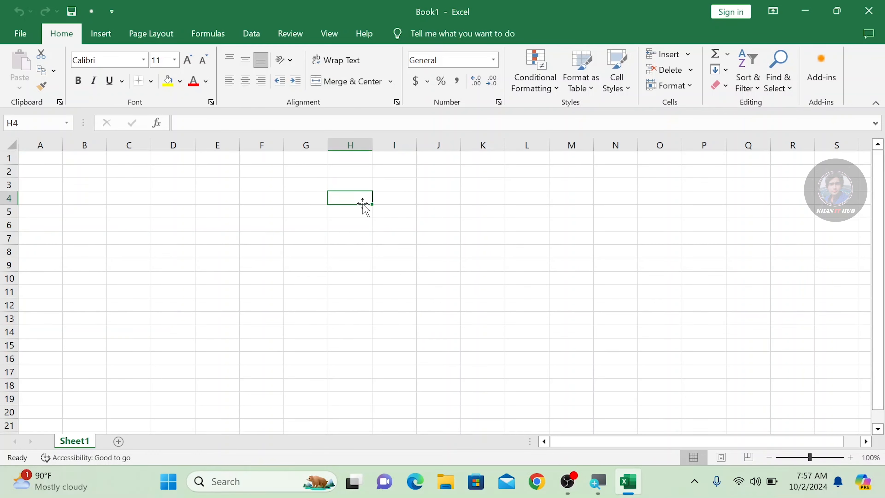
pyautogui.write('1')
pyautogui.press('Tab')
pyautogui.write('2')
pyautogui.press('Tab')
pyautogui.write('3')
pyautogui.press('Tab')
pyautogui.write('4')
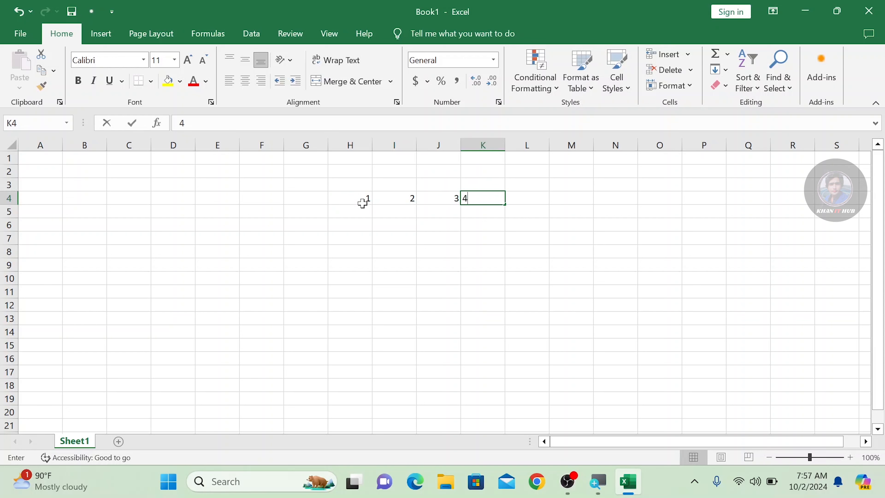
pyautogui.write('5')
pyautogui.press('Tab')
pyautogui.write('6')
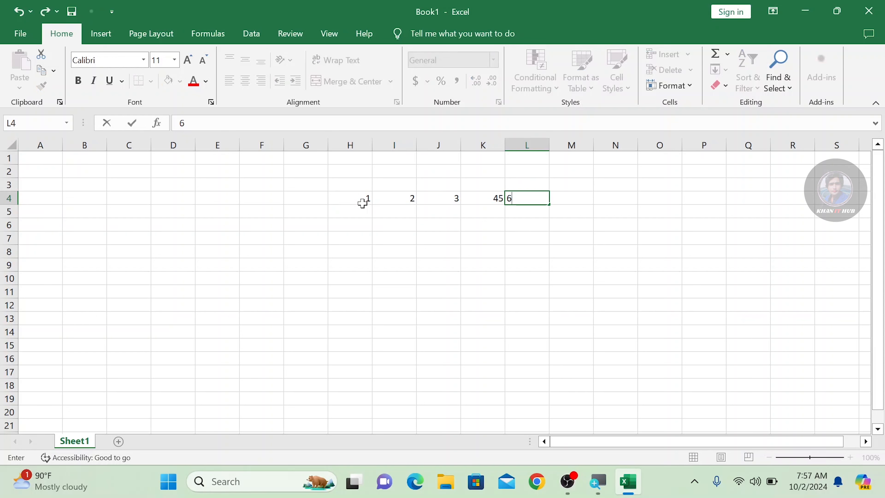
pyautogui.hotkey('ctrl', 'Return')
# Fill the row below, cells H5 to L5, with the values 6, 9, 7, 76 and 76
pyautogui.press('Down')
pyautogui.press('Left')
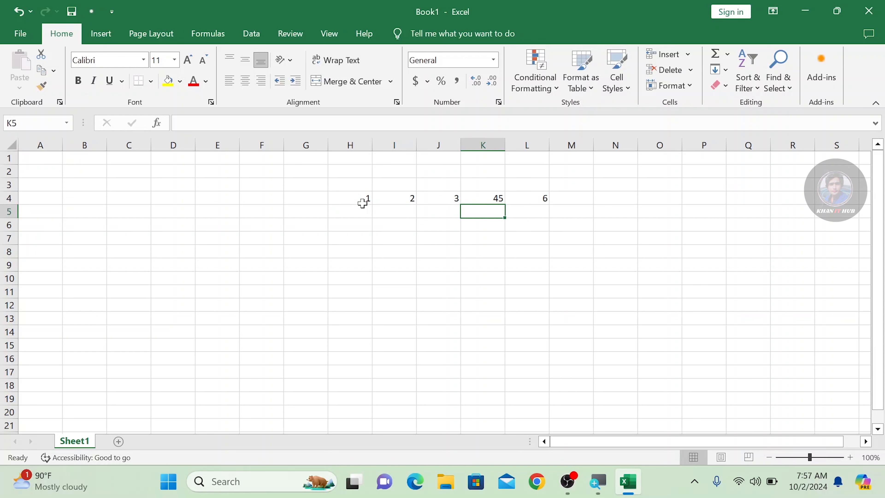
pyautogui.write('76')
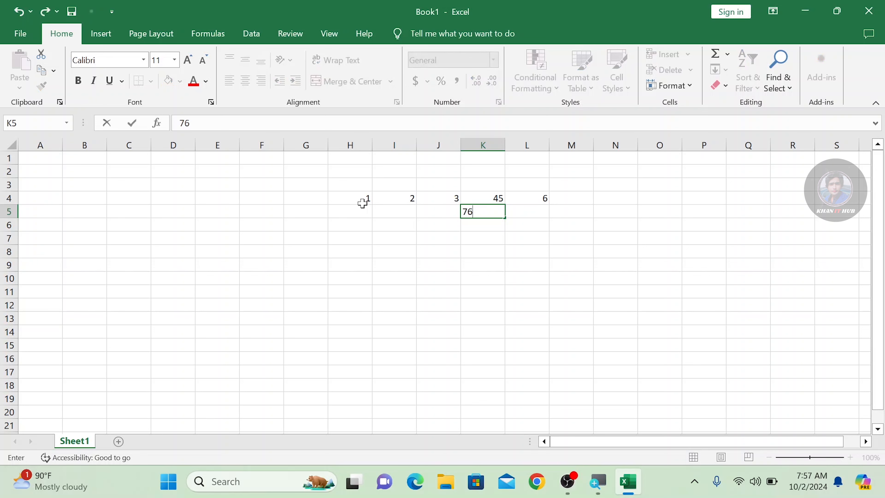
pyautogui.press('Tab')
pyautogui.write('76')
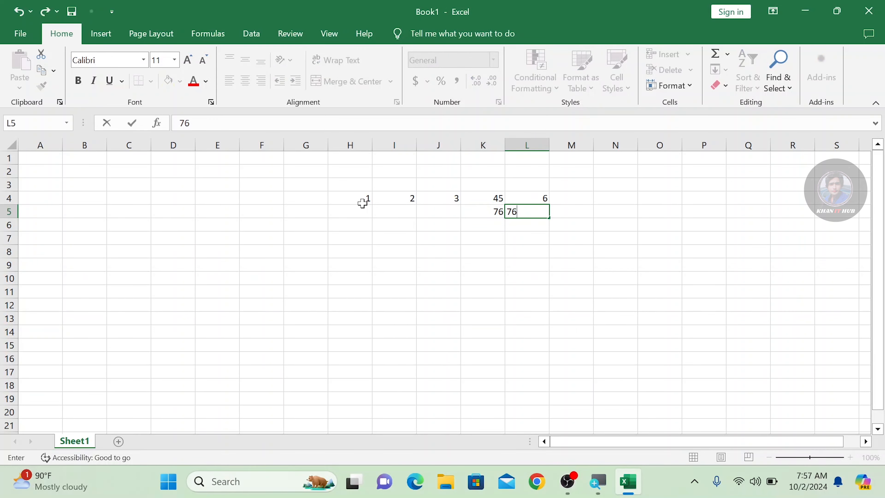
pyautogui.hotkey('shift', 'Tab')
pyautogui.hotkey('shift', 'Tab')
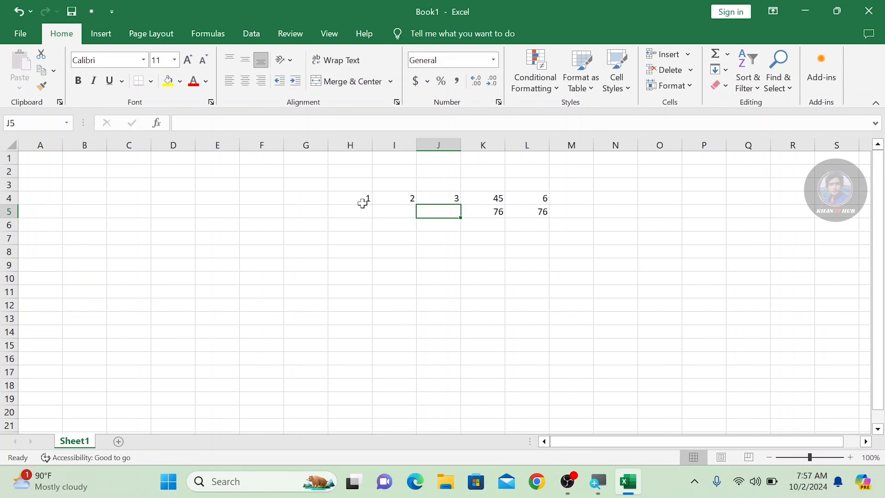
pyautogui.write('7')
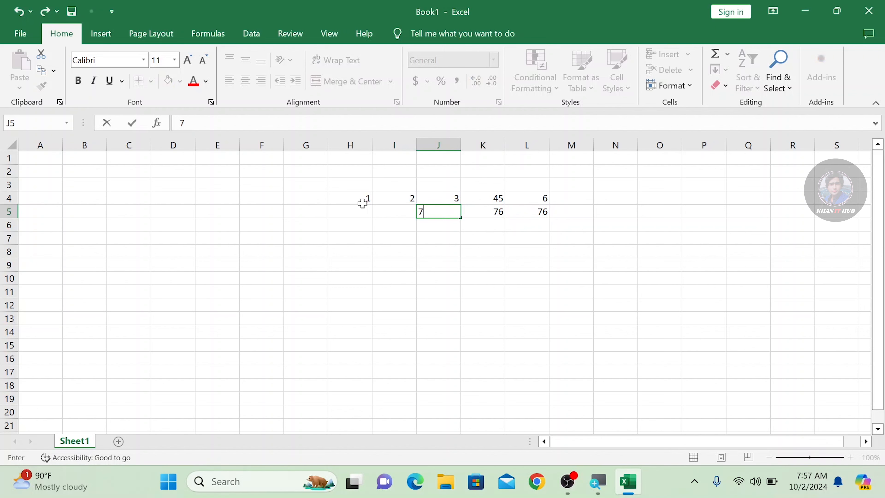
pyautogui.hotkey('shift', 'Tab')
pyautogui.write('9')
pyautogui.hotkey('shift', 'Tab')
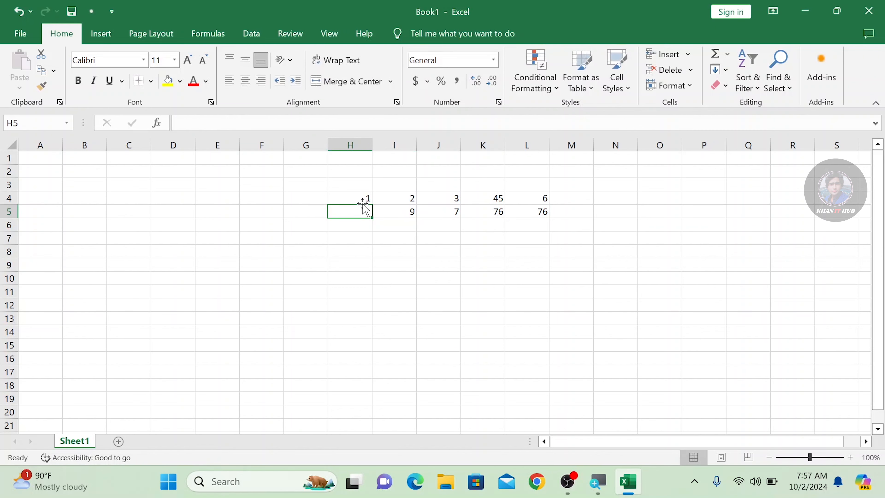
pyautogui.write('6')
pyautogui.click(378, 238)
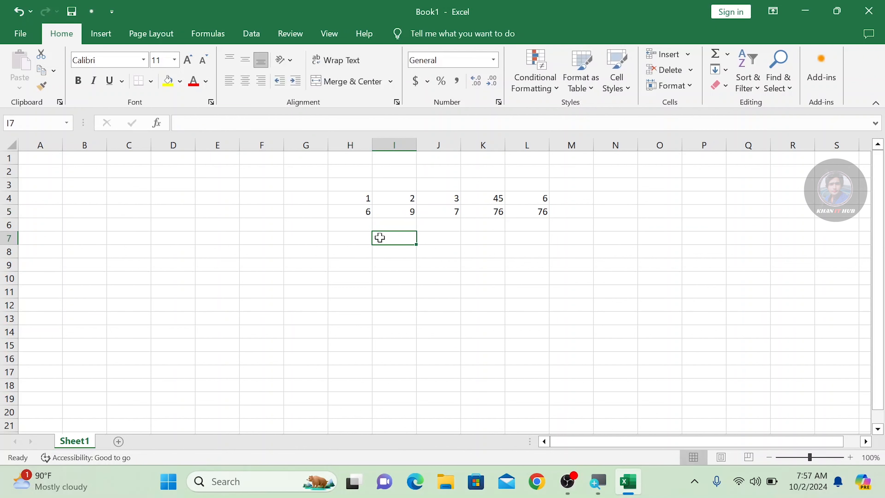
# Set up a Greater Than highlight rule on cells H4:L5 with 7 as the threshold
pyautogui.moveTo(361, 196); pyautogui.dragTo(522, 210)
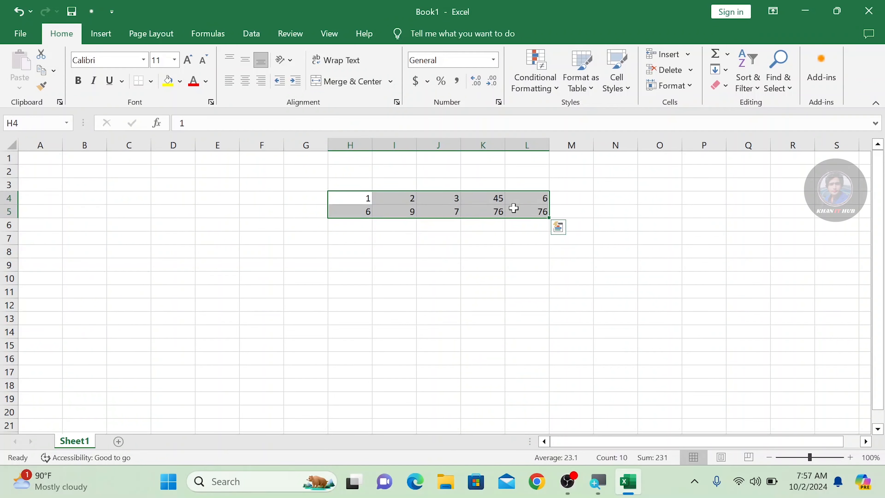
pyautogui.click(554, 91)
pyautogui.moveTo(573, 117)
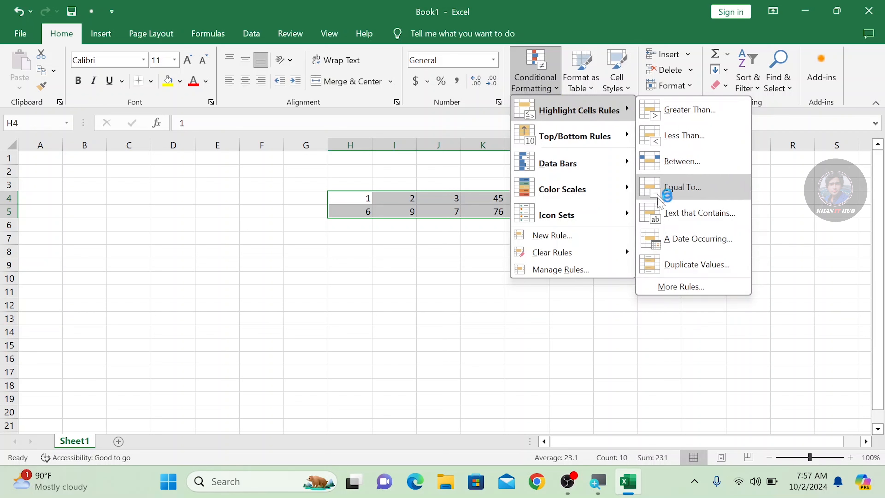
pyautogui.click(687, 265)
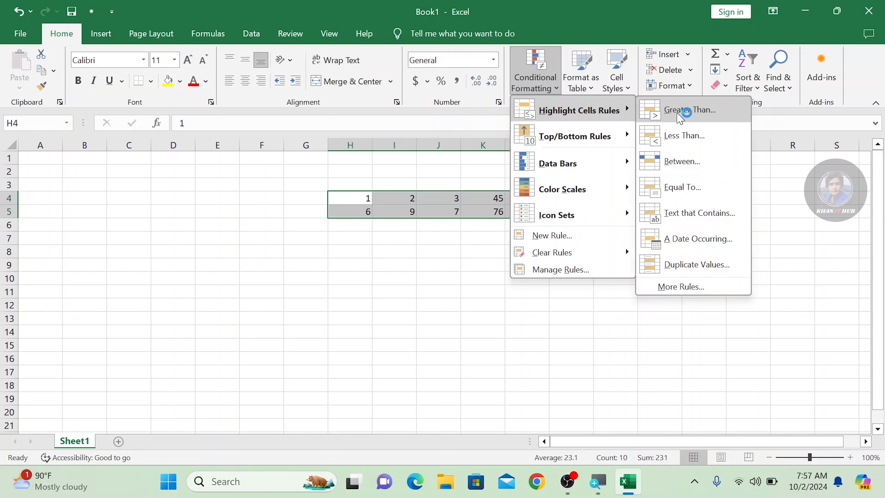
pyautogui.click(678, 115)
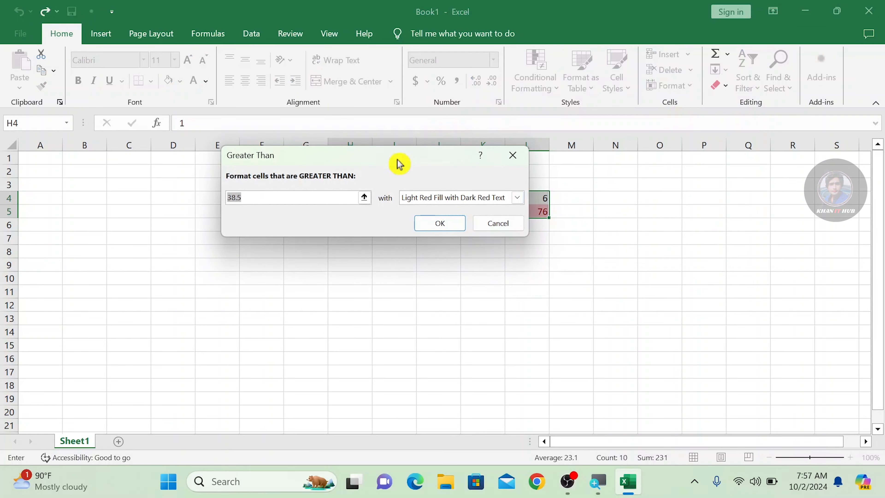
pyautogui.moveTo(306, 167); pyautogui.dragTo(203, 167)
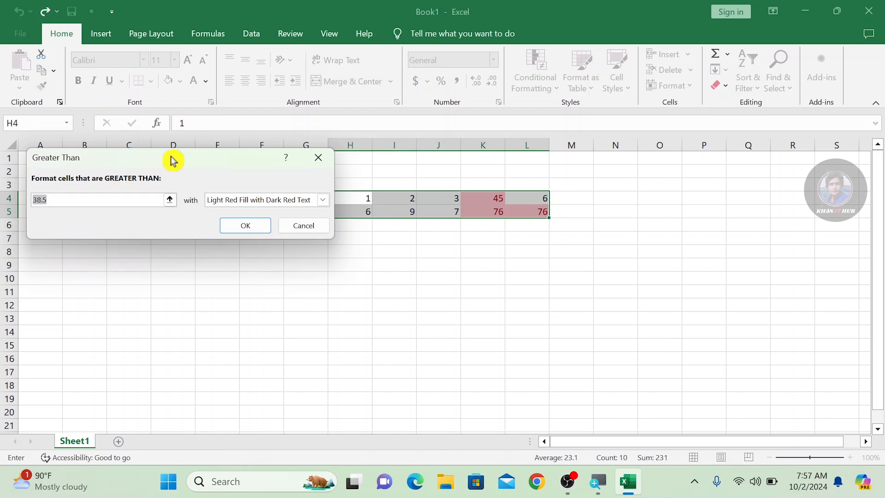
pyautogui.moveTo(174, 162); pyautogui.dragTo(151, 161)
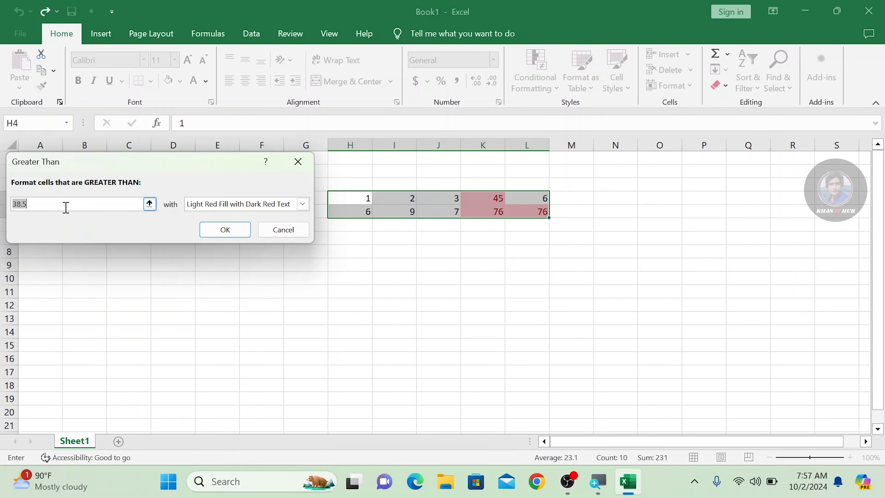
pyautogui.click(57, 206)
pyautogui.press('BackSpace')
pyautogui.press('BackSpace')
pyautogui.press('BackSpace')
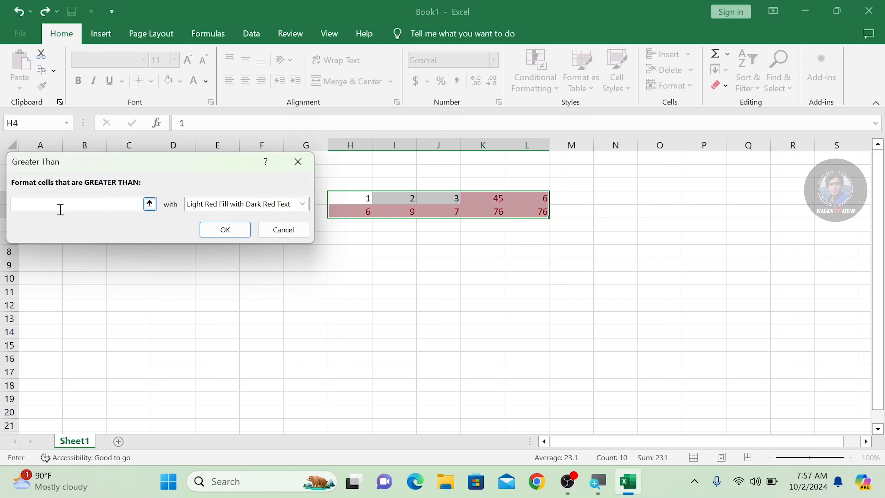
pyautogui.write('7')
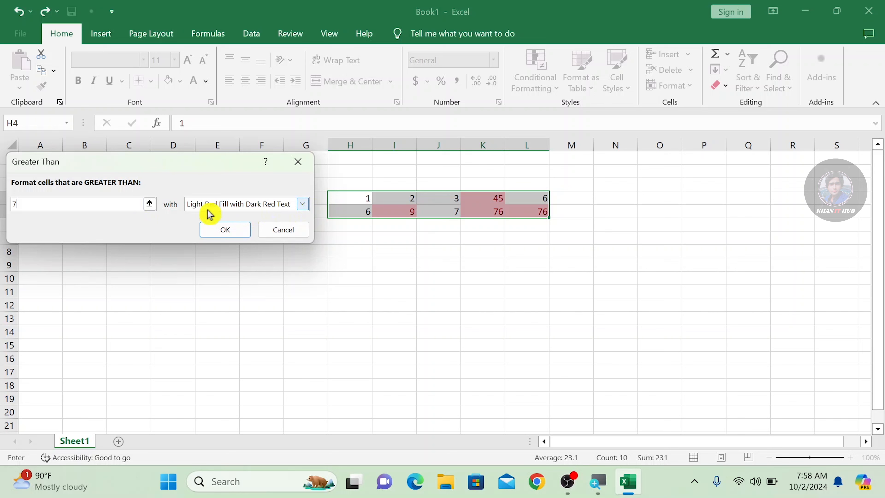
# Preview Yellow Fill with Dark Yellow Text, switch back to Light Red Fill with Dark Red Text, and apply the Greater Than rule
pyautogui.click(303, 205)
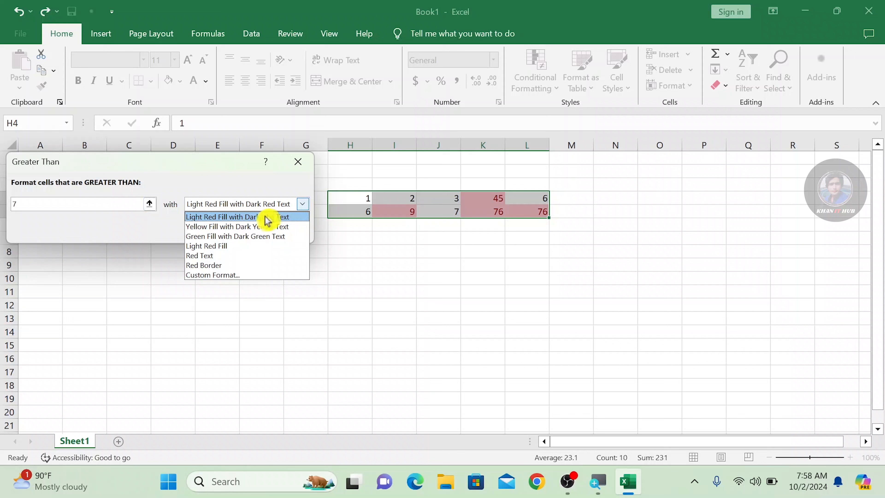
pyautogui.click(246, 226)
pyautogui.click(302, 205)
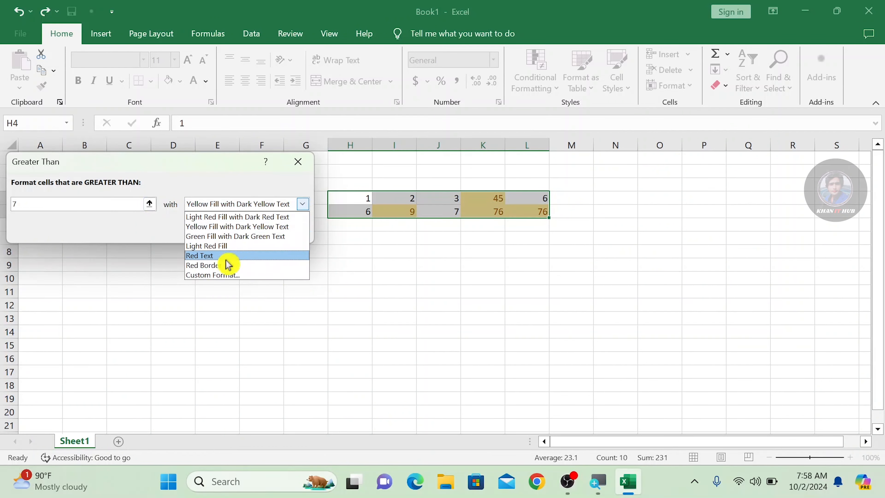
pyautogui.click(228, 217)
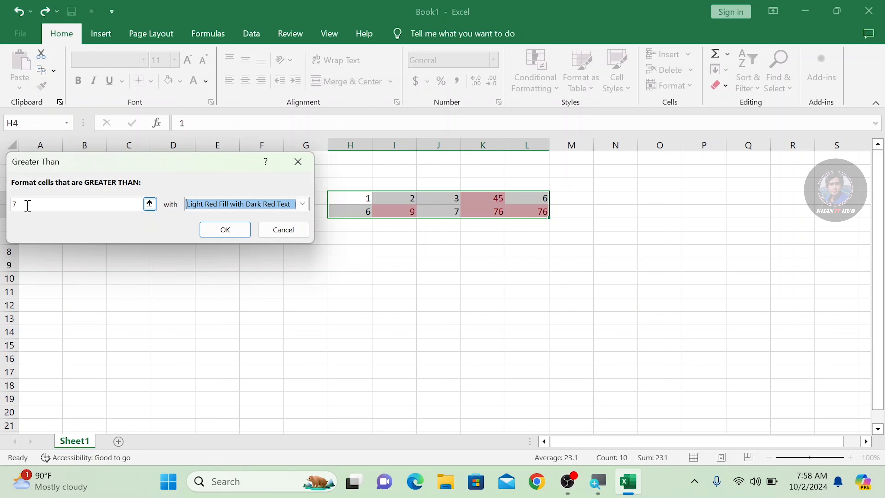
pyautogui.click(220, 237)
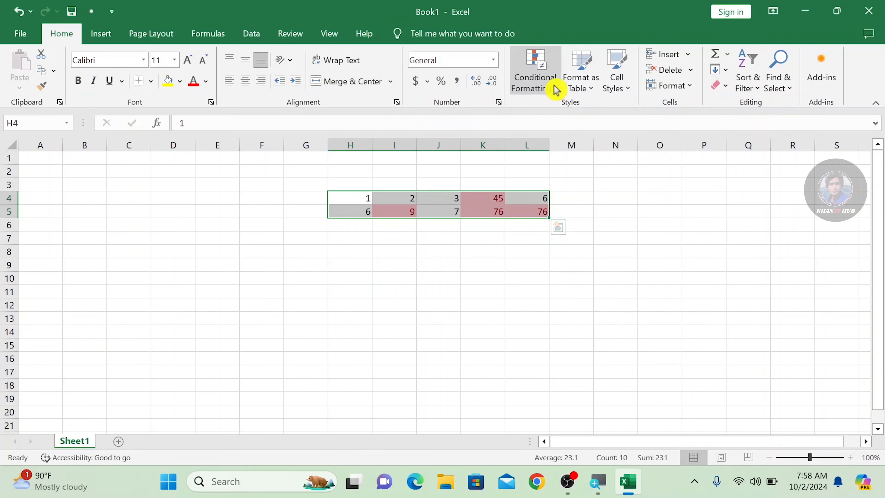
# Clear the Greater Than conditional formatting rule from the selected cells H4:L5
pyautogui.click(553, 94)
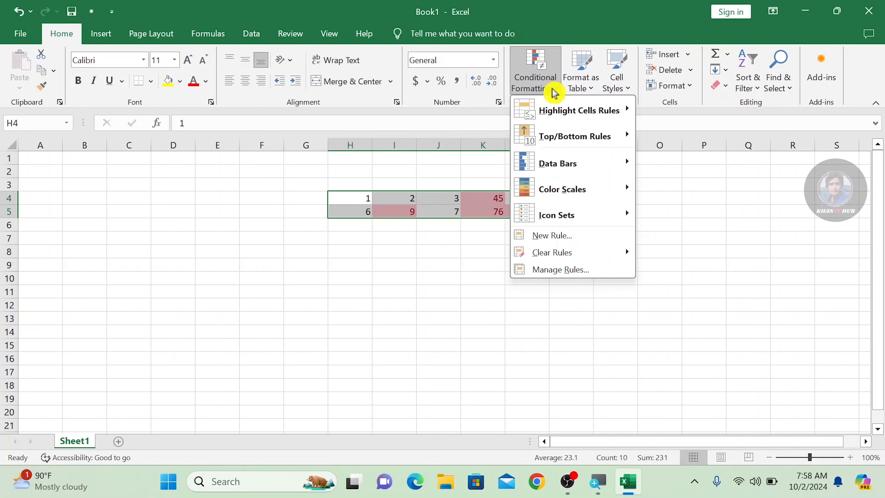
pyautogui.moveTo(583, 253)
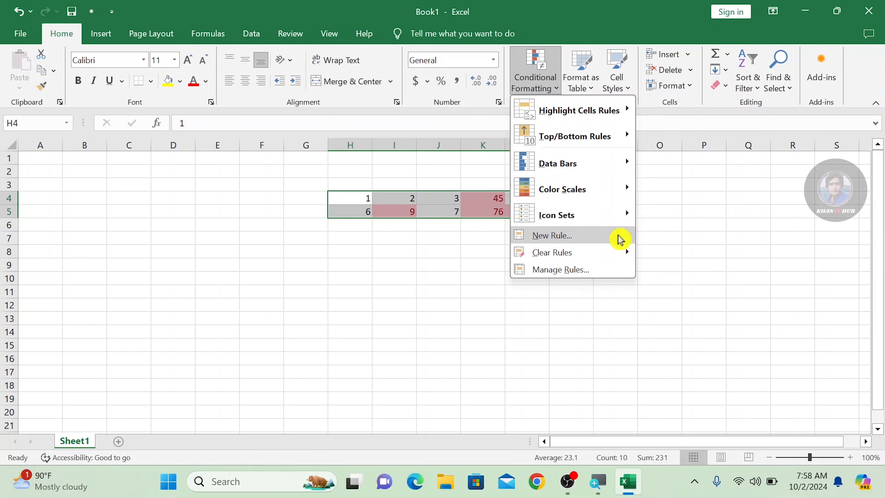
pyautogui.click(677, 258)
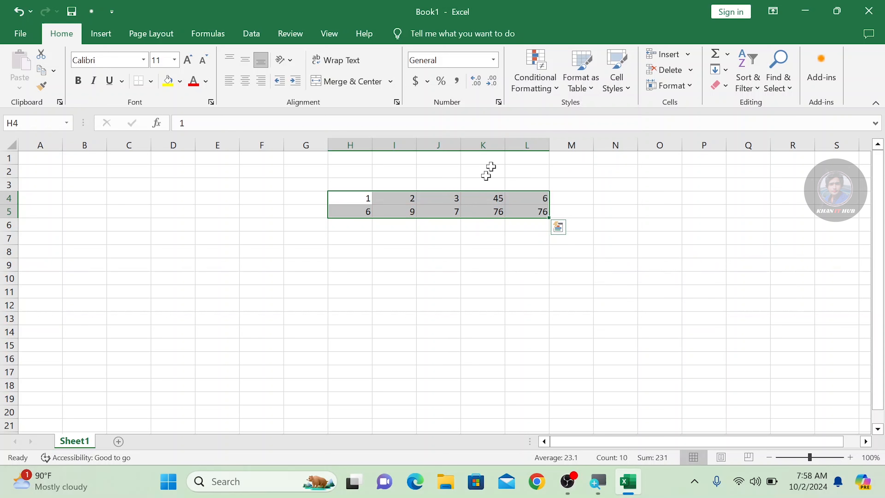
# Highlight cells in H4:L5 that are less than 45 using Light Red Fill with Dark Red Text
pyautogui.click(555, 94)
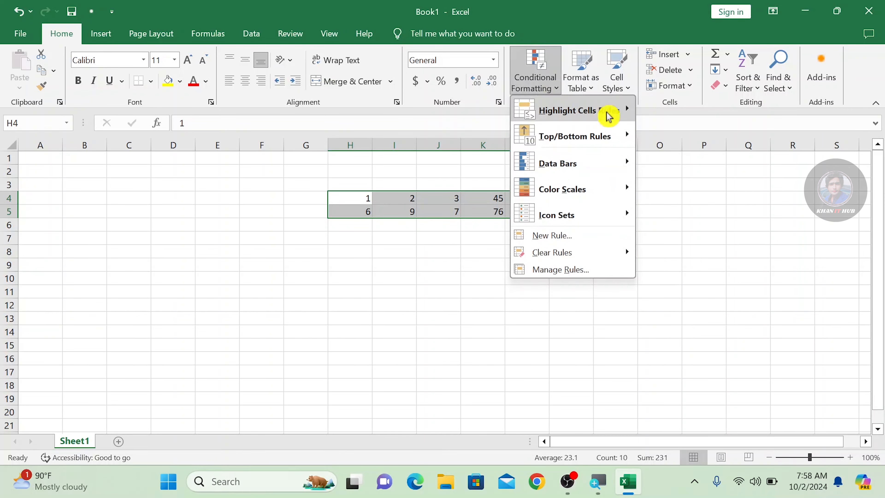
pyautogui.moveTo(609, 111)
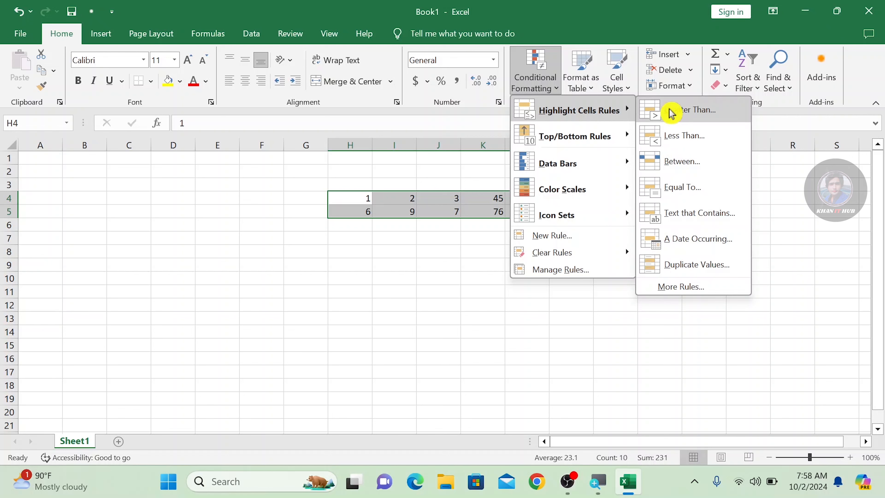
pyautogui.click(670, 135)
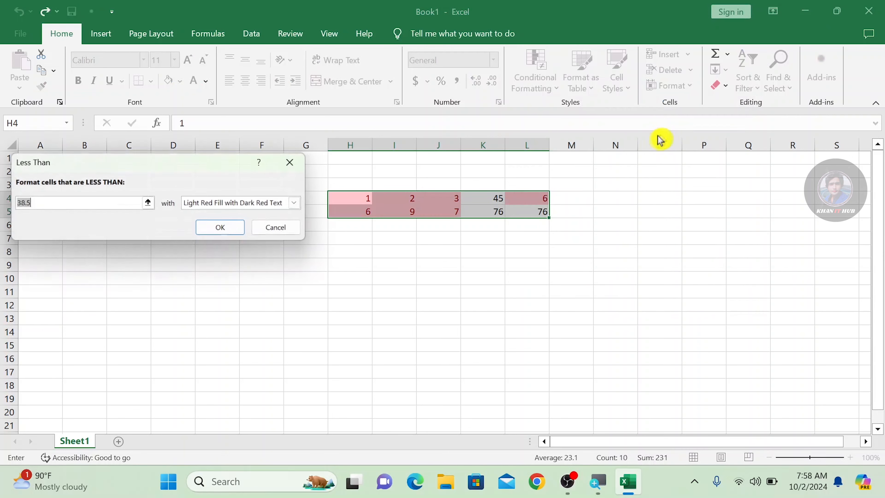
pyautogui.click(84, 207)
pyautogui.press('BackSpace')
pyautogui.press('BackSpace')
pyautogui.press('BackSpace')
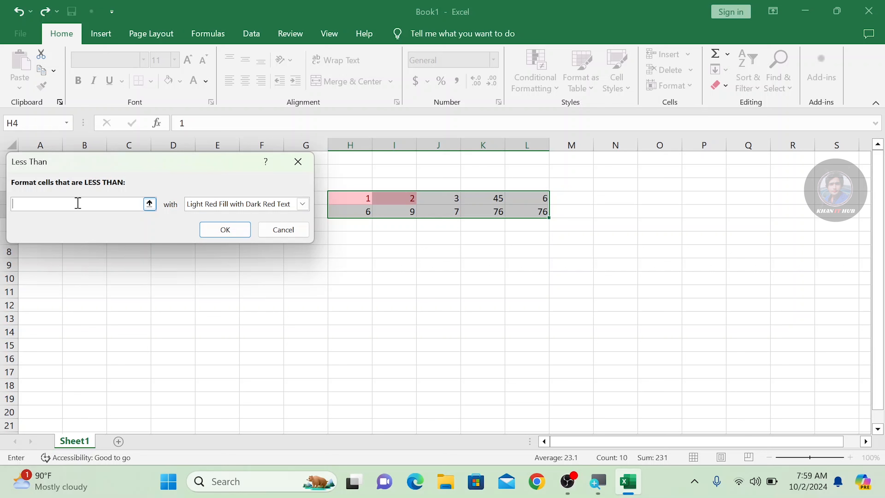
pyautogui.write('45')
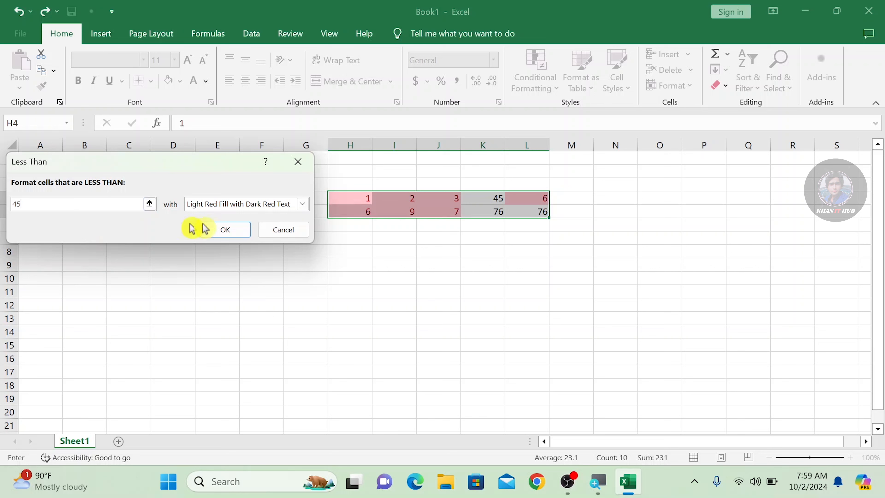
pyautogui.click(216, 233)
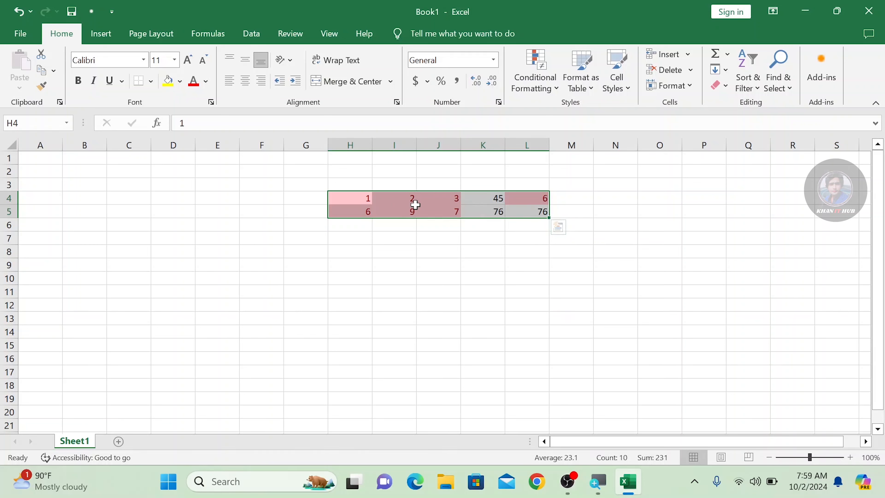
# Clear the Less Than conditional formatting rule from the selected cells H4:L5
pyautogui.click(556, 88)
pyautogui.moveTo(553, 254)
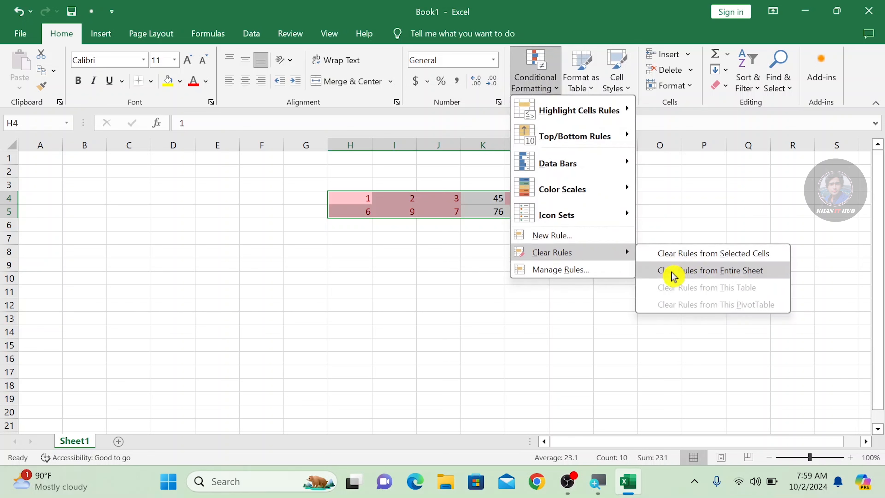
pyautogui.click(672, 254)
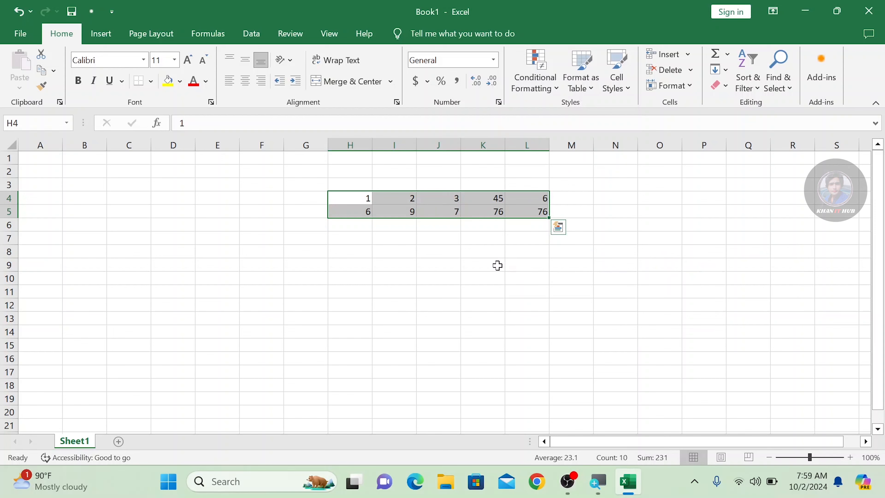
# Set up a Between highlight rule on H4:L5 for values from 9 to 45 with Light Red Fill with Dark Red Text
pyautogui.click(558, 89)
pyautogui.moveTo(589, 126)
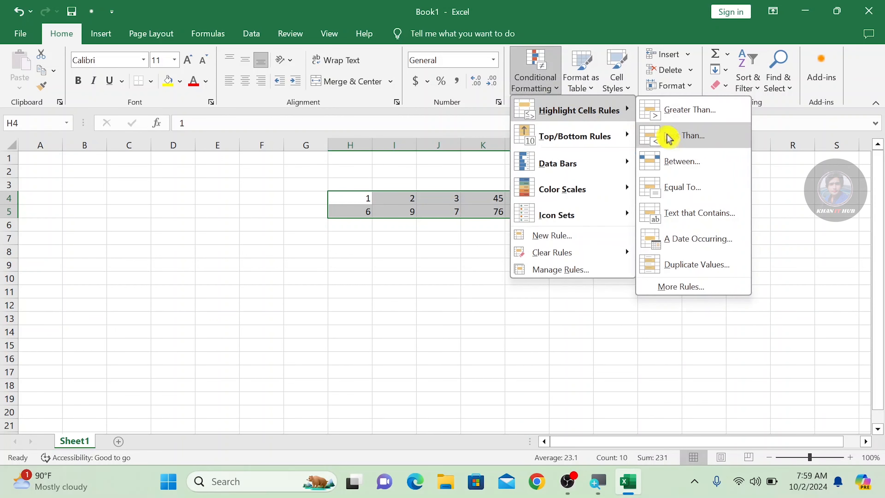
pyautogui.click(677, 171)
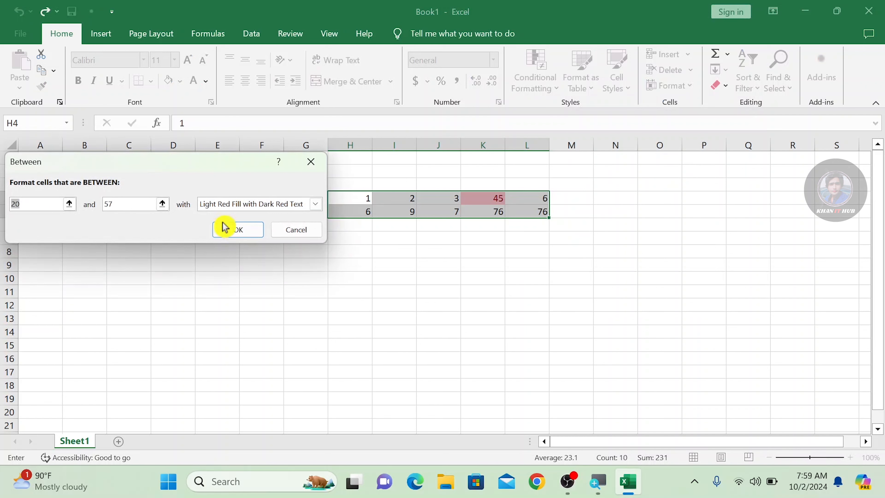
pyautogui.moveTo(167, 169); pyautogui.dragTo(212, 167)
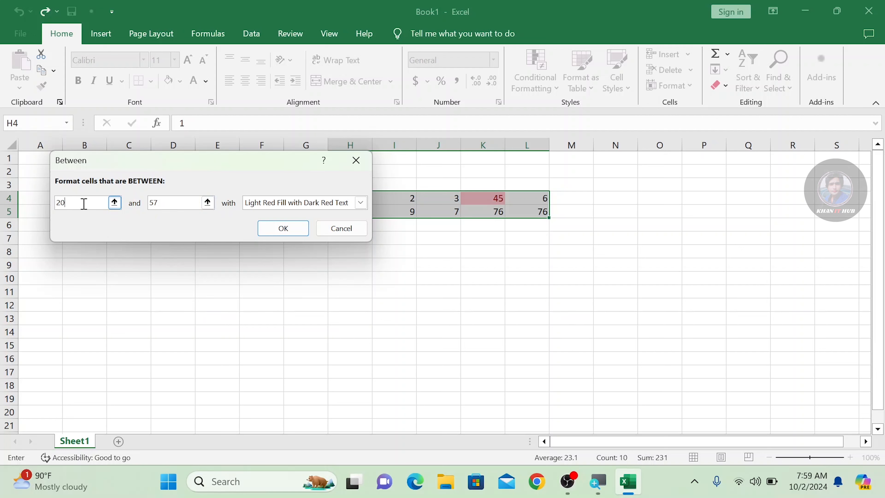
pyautogui.press('BackSpace')
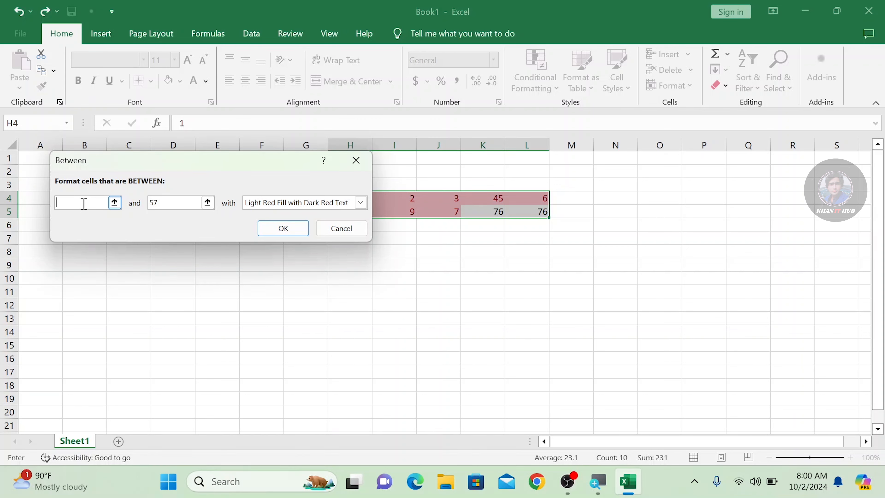
pyautogui.write('9')
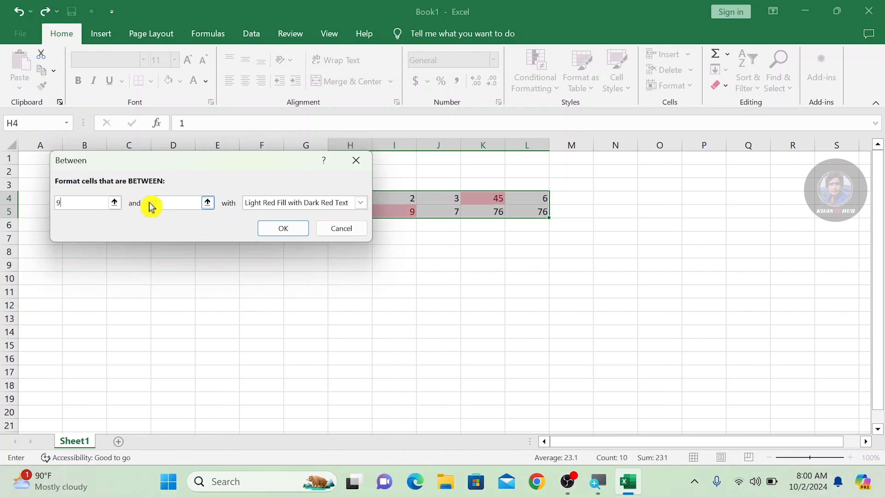
pyautogui.click(164, 204)
pyautogui.press('BackSpace')
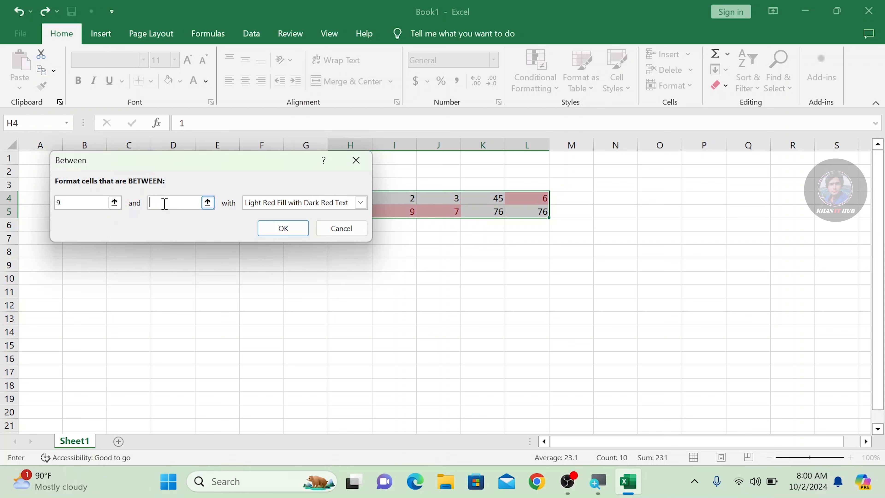
pyautogui.write('5')
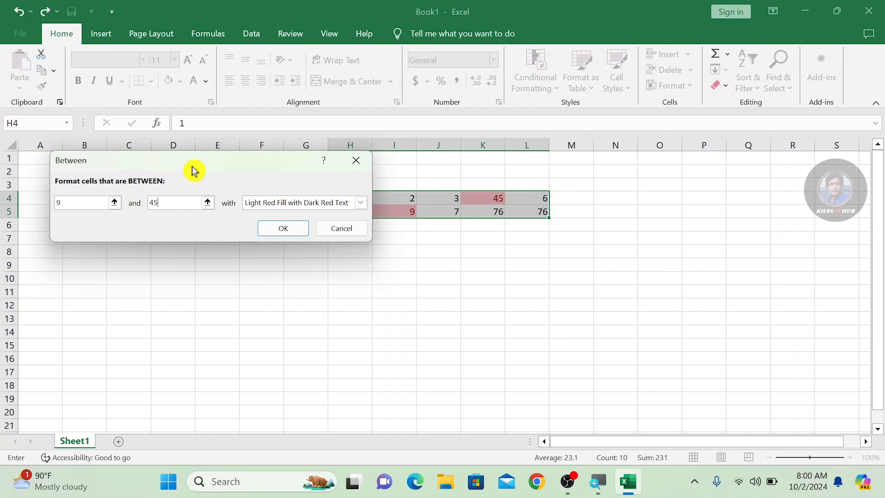
# Apply the Between rule to H4:L5 with a lower bound of 2, and undo it
pyautogui.moveTo(193, 170); pyautogui.dragTo(195, 237)
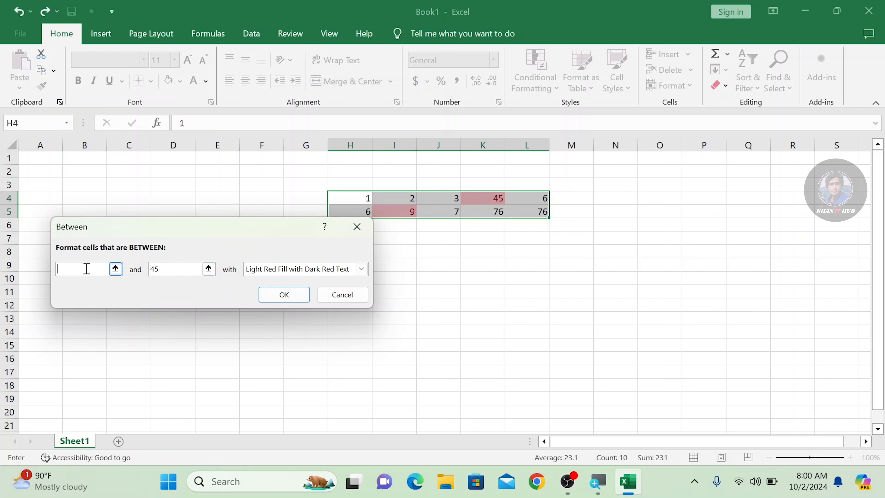
pyautogui.write('2')
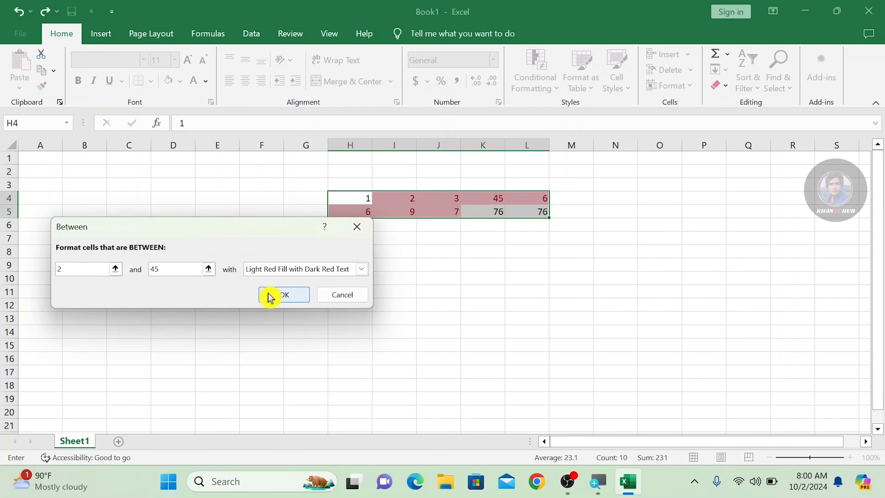
pyautogui.click(283, 298)
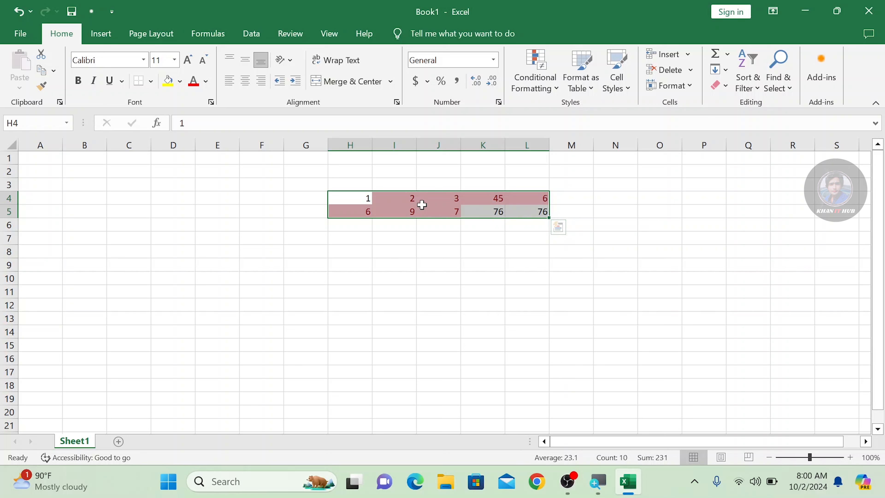
pyautogui.hotkey('ctrl', 'z')
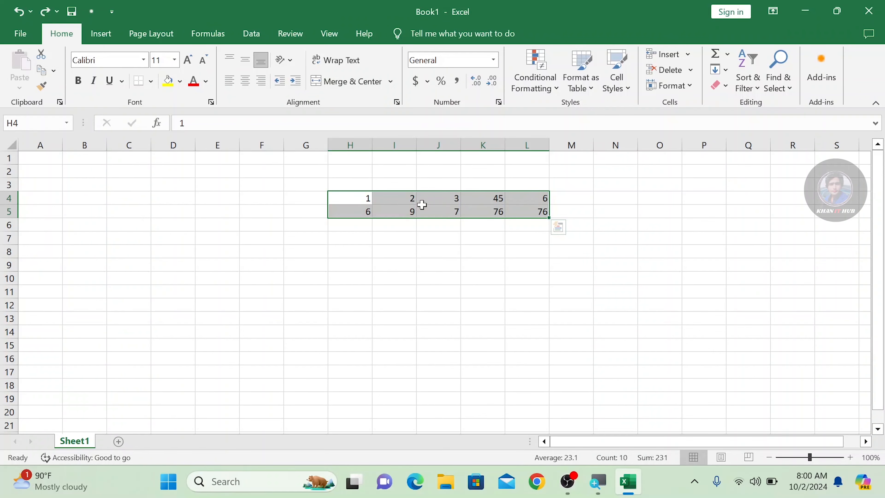
# Highlight cells in H4:L5 that are equal to 76 using Light Red Fill with Dark Red Text
pyautogui.click(545, 91)
pyautogui.moveTo(596, 122)
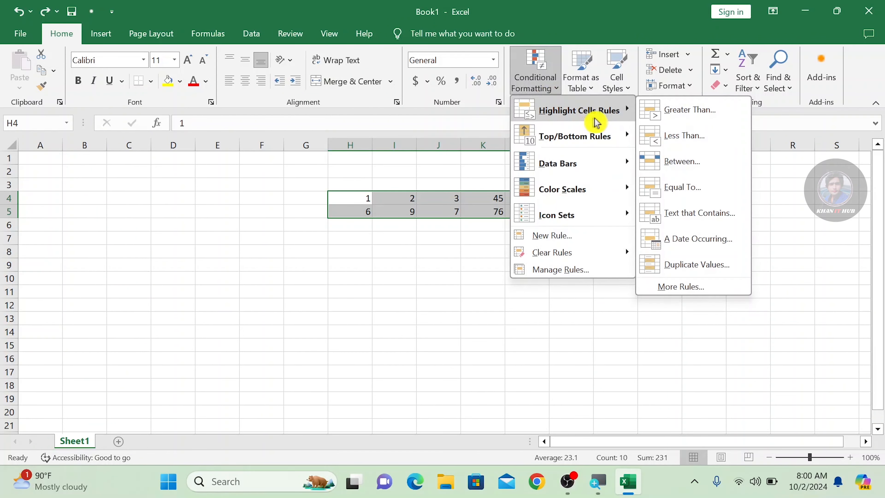
pyautogui.click(679, 194)
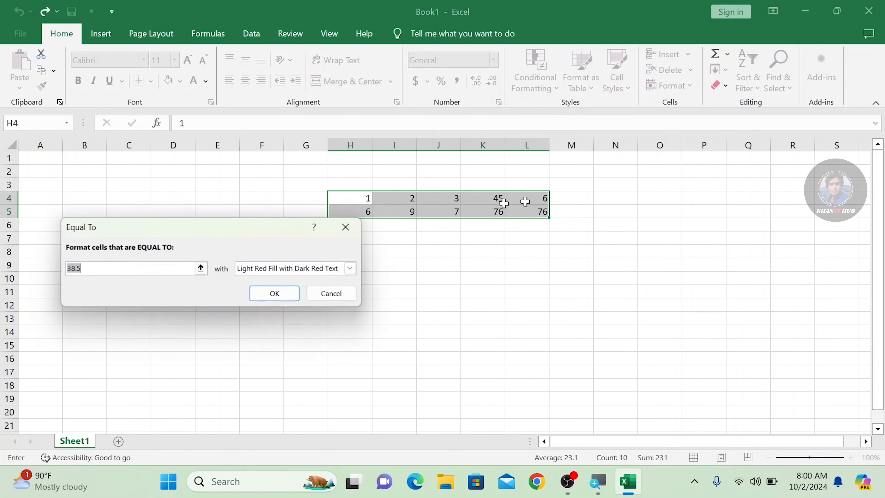
pyautogui.click(110, 270)
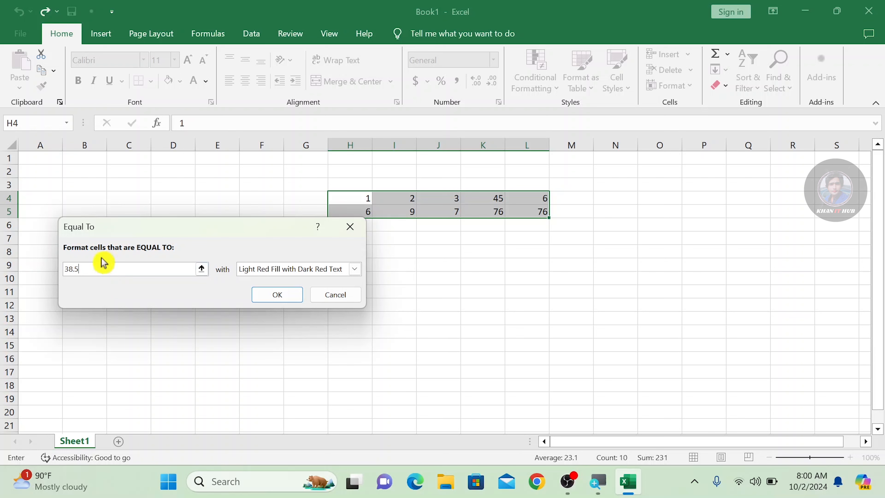
pyautogui.press('BackSpace')
pyautogui.press('BackSpace')
pyautogui.press('BackSpace')
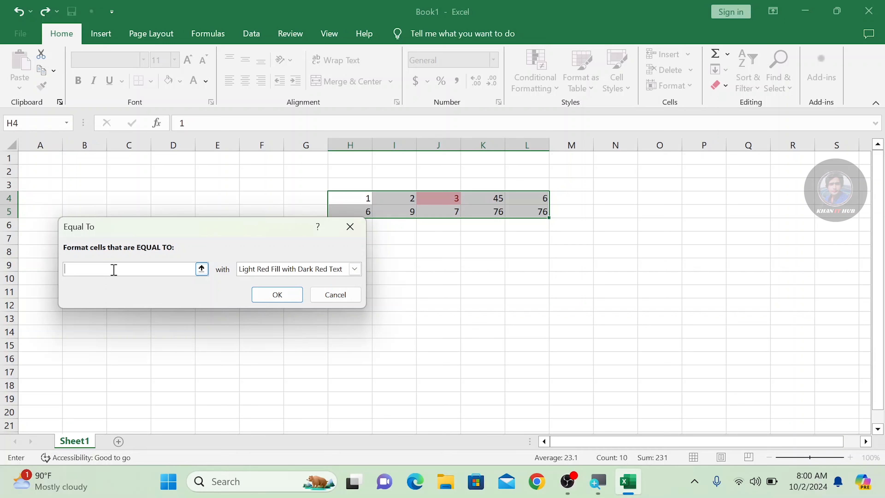
pyautogui.write('7')
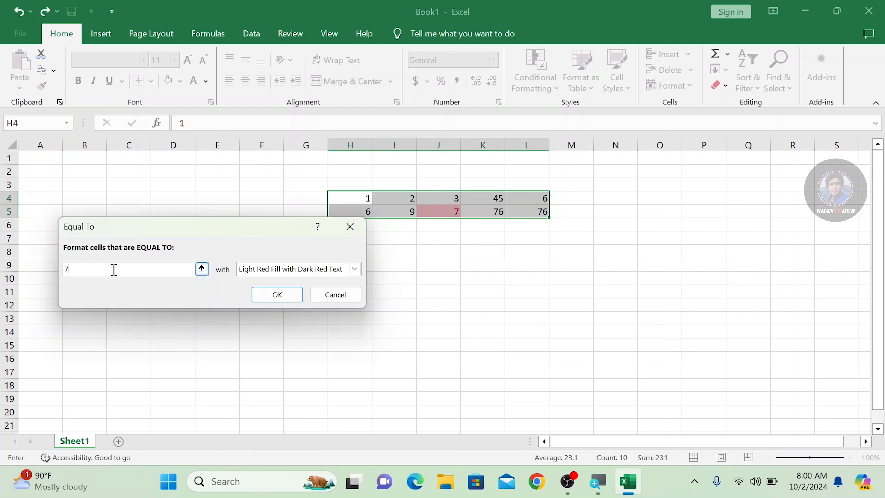
pyautogui.write('6')
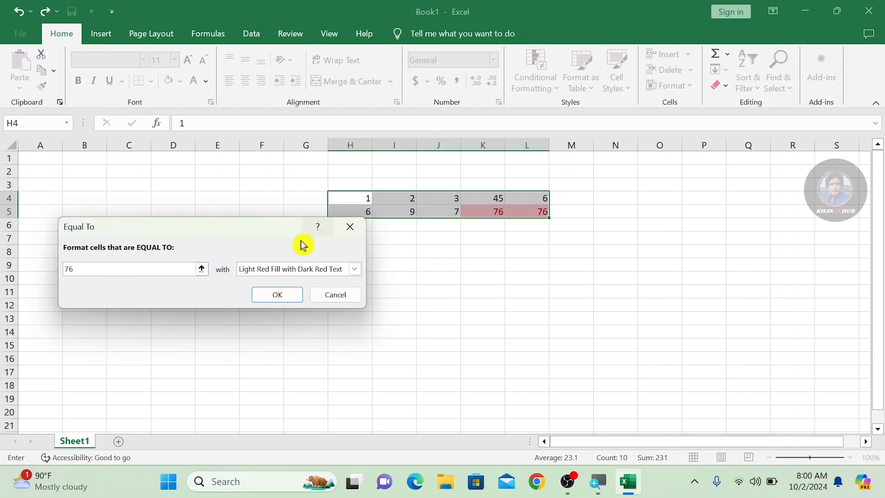
pyautogui.click(281, 296)
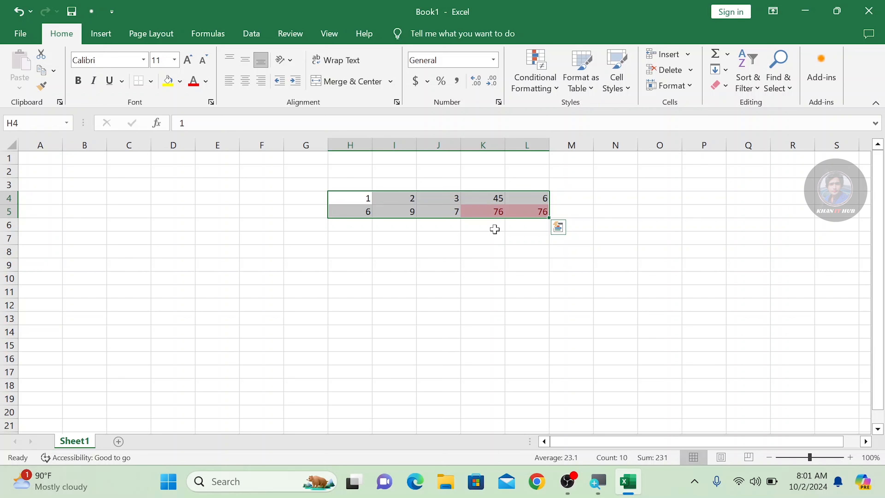
# Undo the Equal To rule and the earlier Less Than formatting on H4:L5
pyautogui.hotkey('ctrl', 'z')
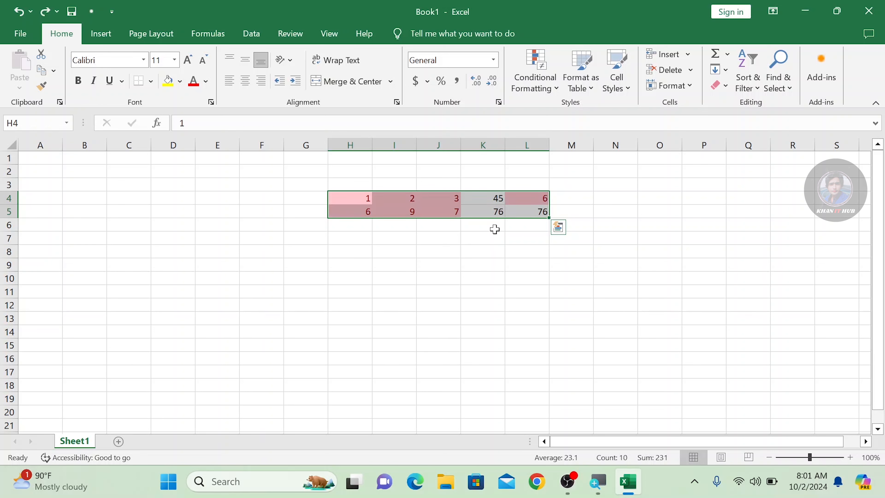
pyautogui.hotkey('ctrl', 'z')
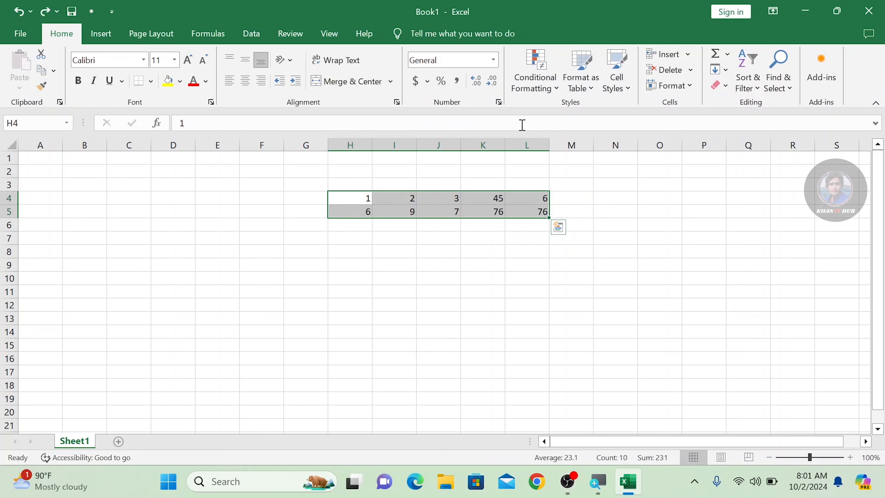
pyautogui.click(555, 91)
pyautogui.moveTo(569, 112)
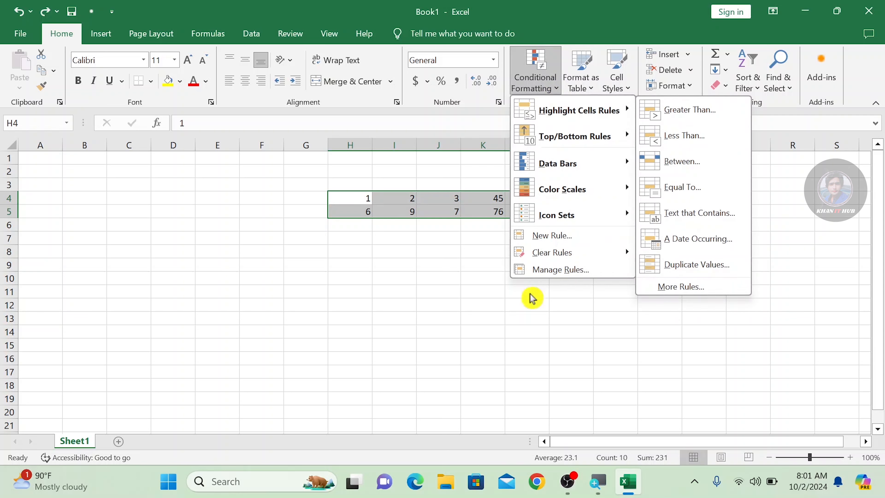
pyautogui.click(438, 302)
# Enter three sample names, one per cell, in J10, J11 and J12
pyautogui.click(420, 283)
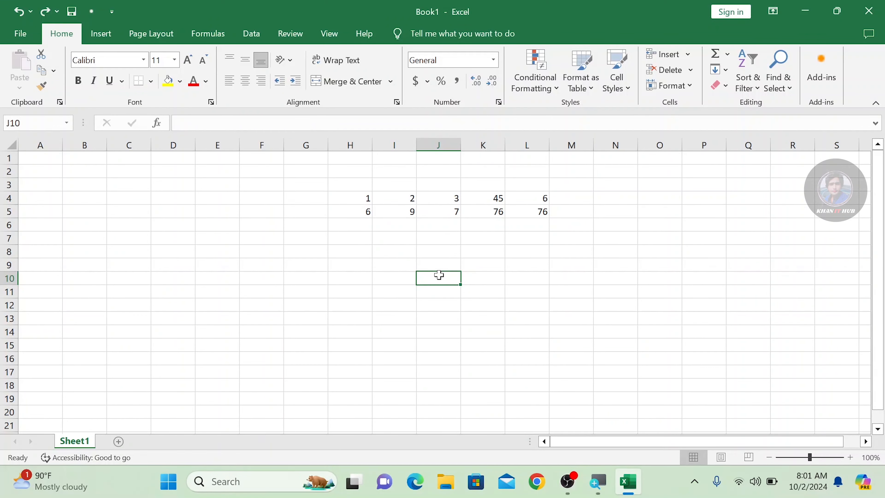
pyautogui.write('naveed')
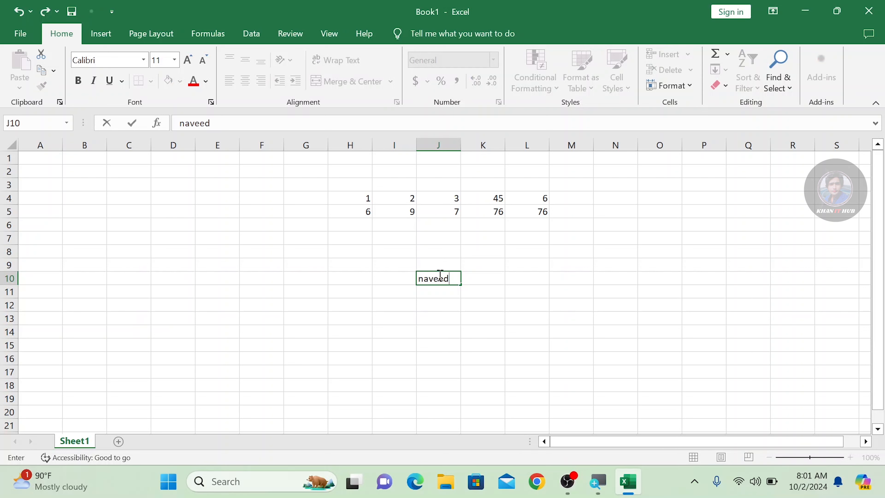
pyautogui.press('Return')
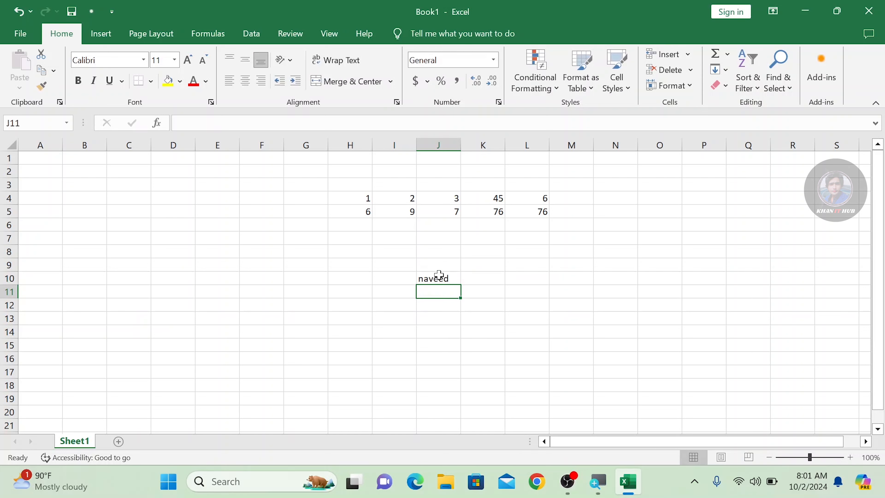
pyautogui.write('wahe')
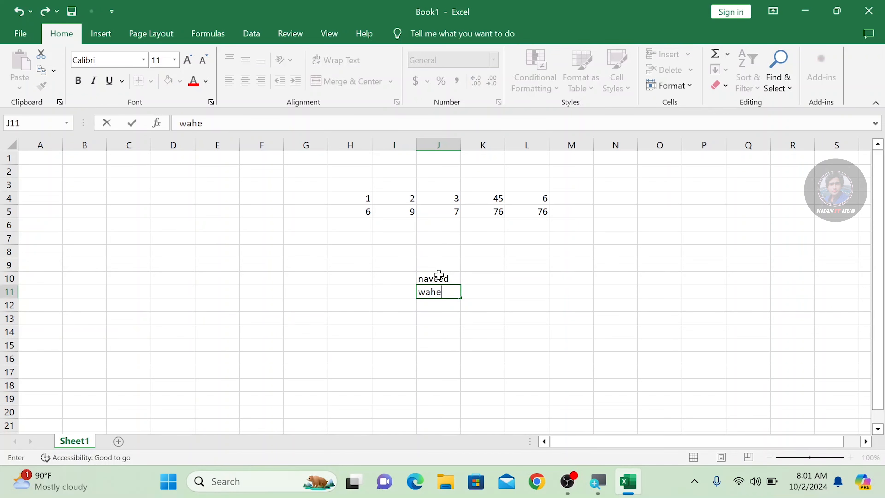
pyautogui.write('ed')
pyautogui.press('Return')
pyautogui.write('khan')
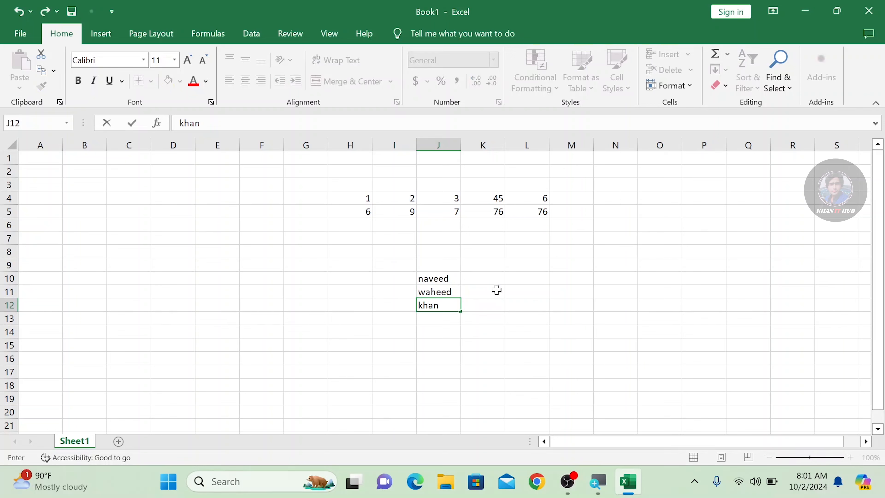
pyautogui.click(496, 289)
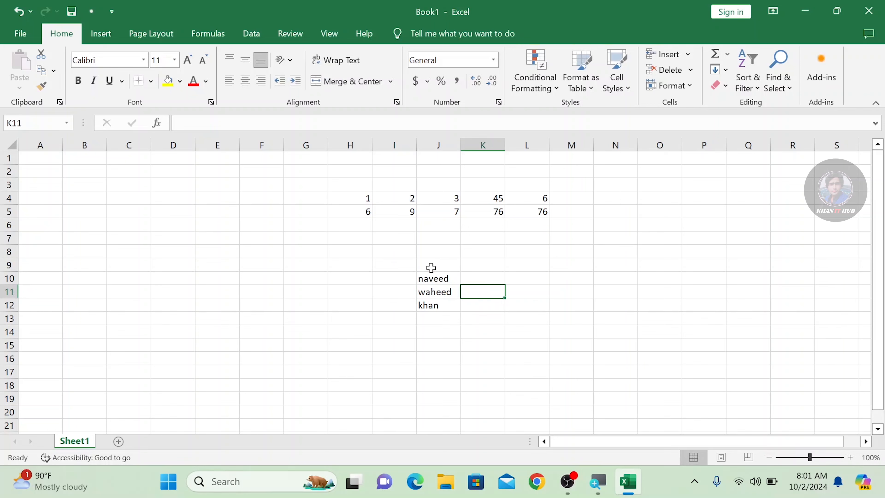
# Highlight cells in J10:J12 whose text contains the name in J11, using Light Red Fill with Dark Red Text
pyautogui.moveTo(432, 277); pyautogui.dragTo(431, 304)
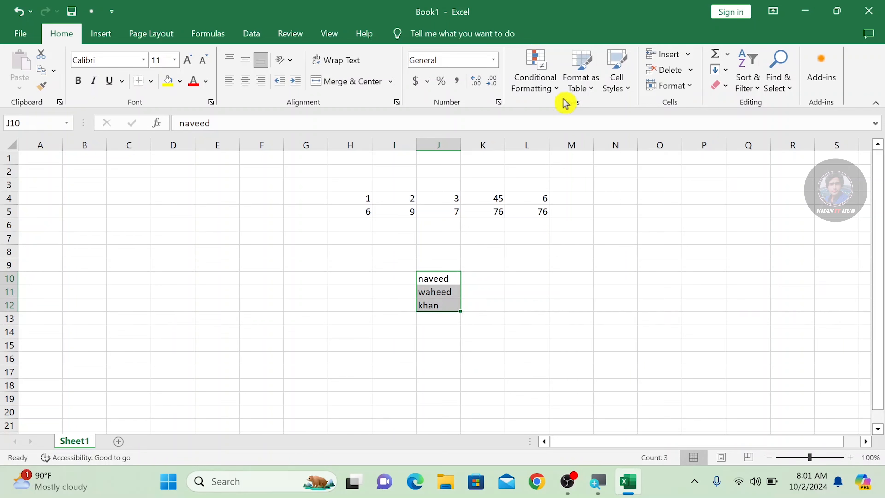
pyautogui.click(556, 92)
pyautogui.moveTo(581, 110)
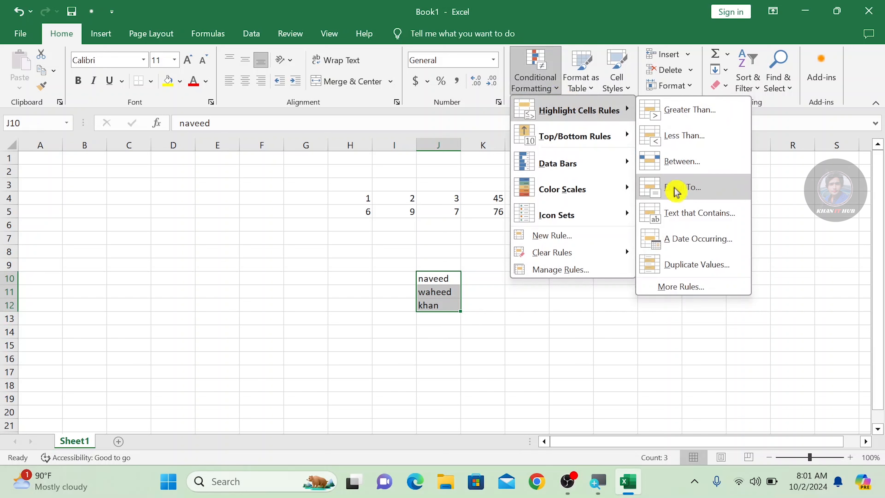
pyautogui.click(679, 218)
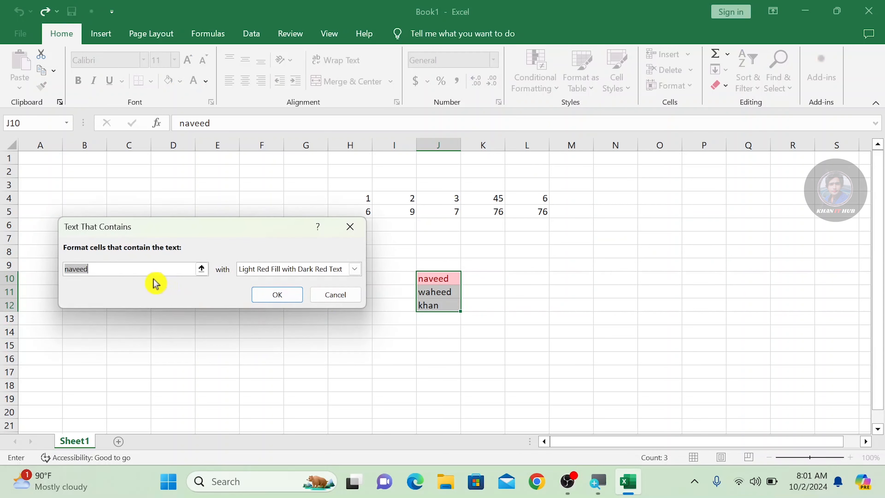
pyautogui.click(153, 271)
pyautogui.press('BackSpace')
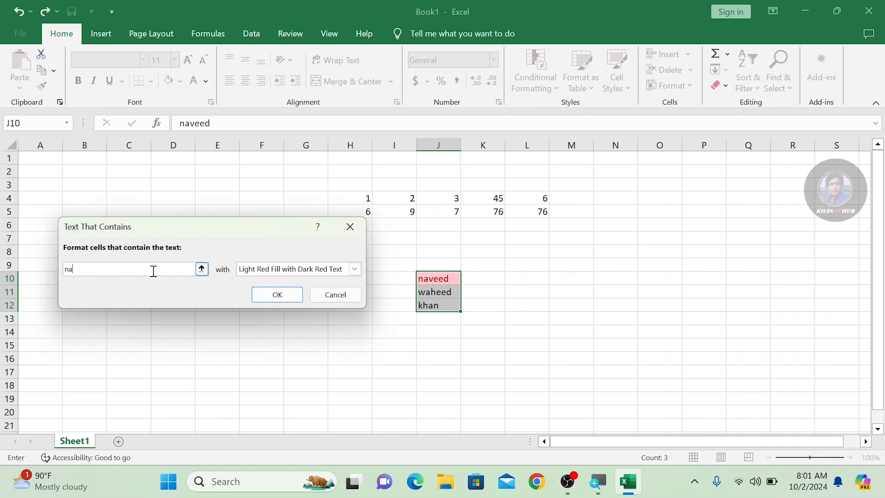
pyautogui.press('BackSpace')
pyautogui.press('BackSpace')
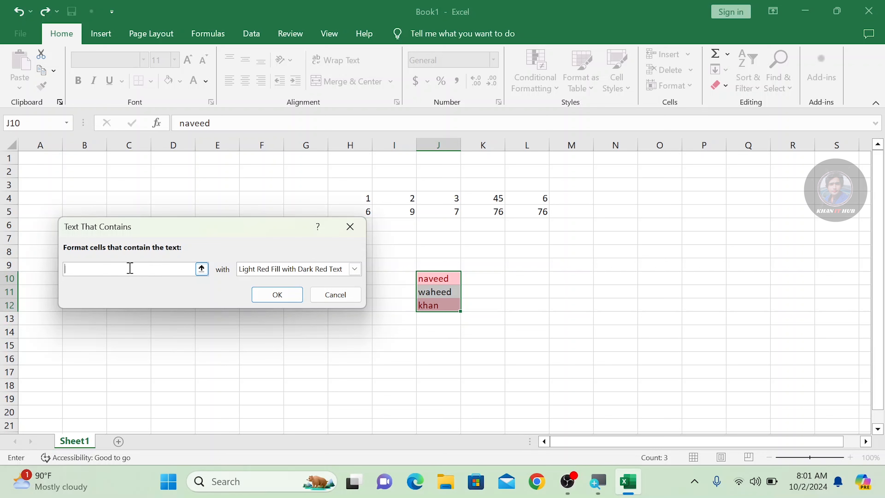
pyautogui.write('w')
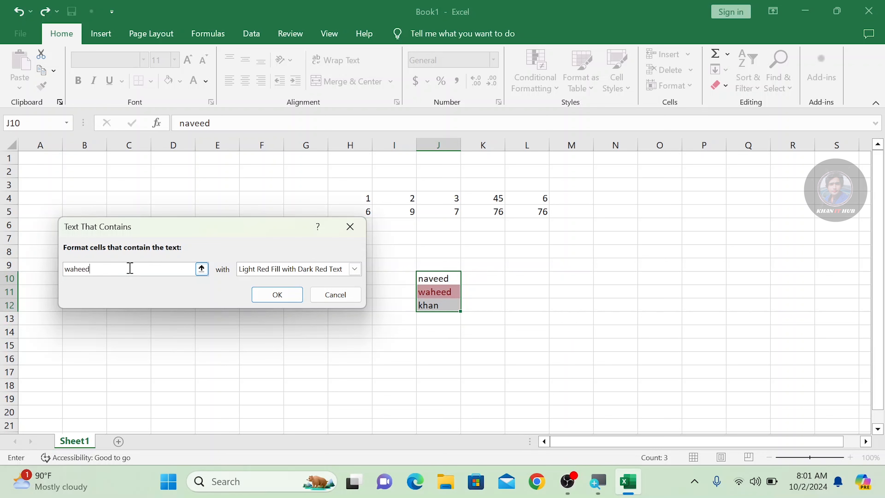
pyautogui.write('aheed')
pyautogui.click(277, 295)
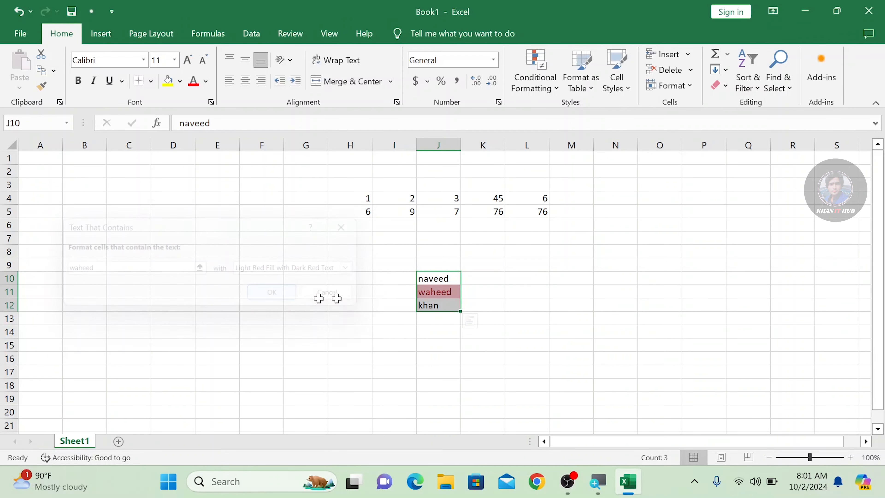
pyautogui.click(396, 342)
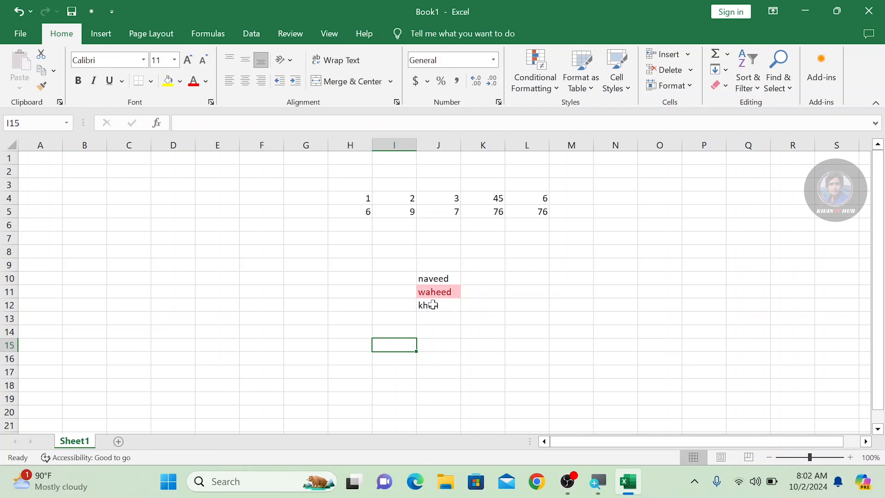
# Undo the Text that Contains highlighting on J10:J12
pyautogui.moveTo(428, 278); pyautogui.dragTo(431, 301)
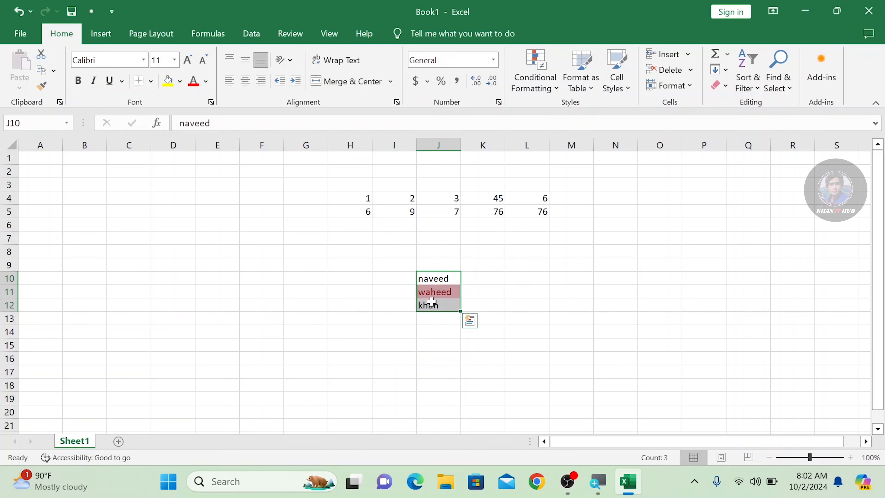
pyautogui.hotkey('ctrl', 'z')
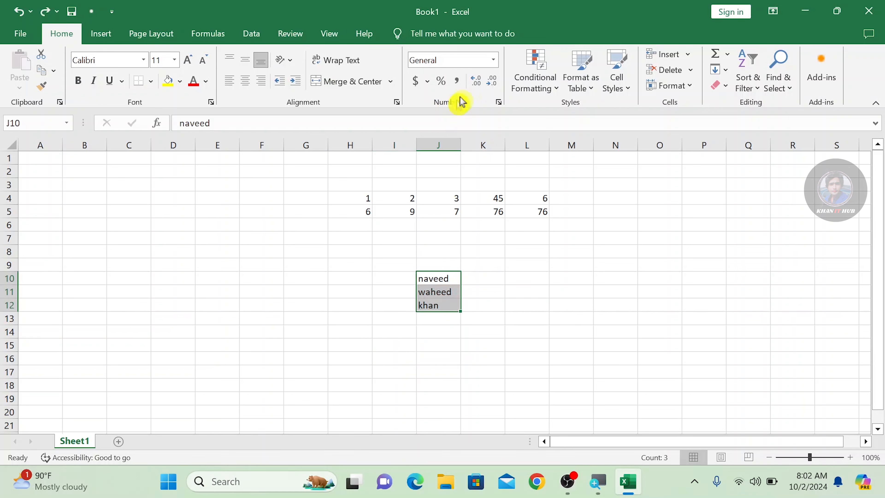
pyautogui.click(546, 225)
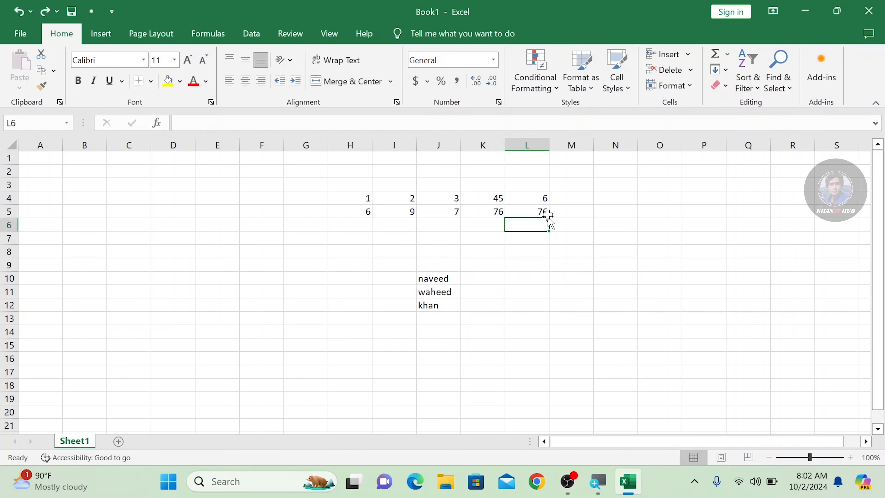
pyautogui.click(554, 86)
pyautogui.moveTo(585, 110)
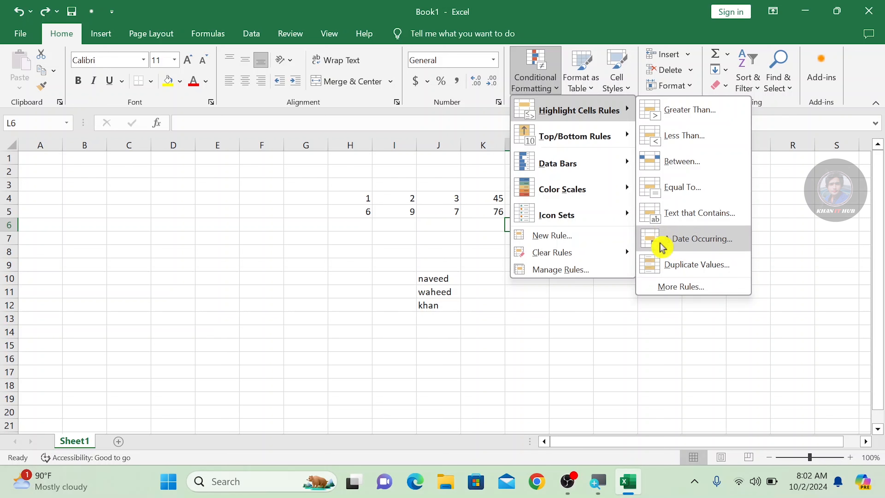
pyautogui.click(677, 356)
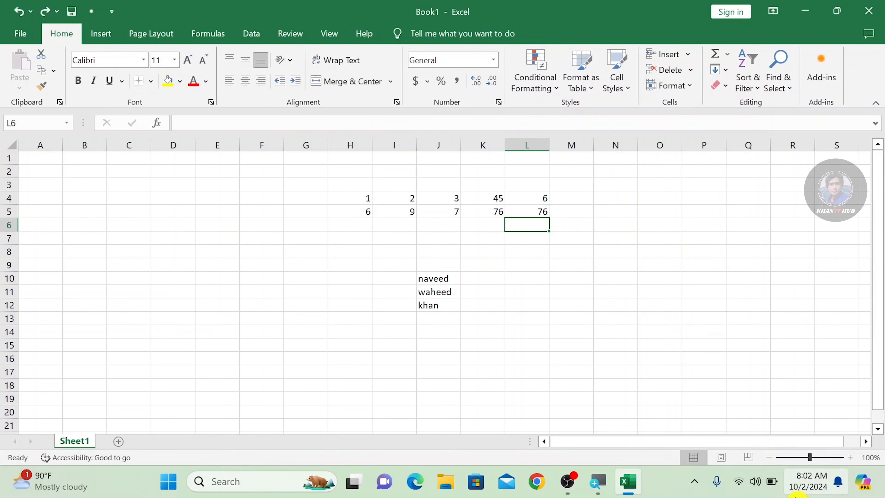
# Enter today's date, 10/2/2024, in cell N9
pyautogui.moveTo(807, 494)
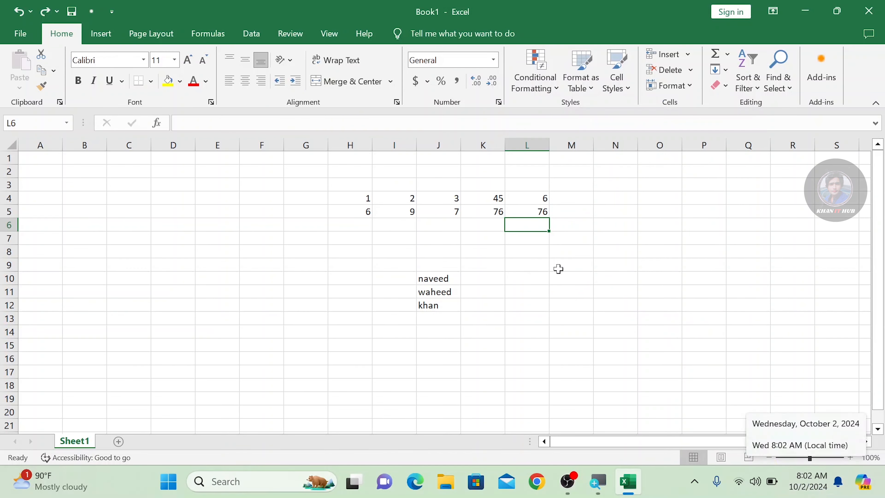
pyautogui.click(610, 267)
pyautogui.write('10/2/2024')
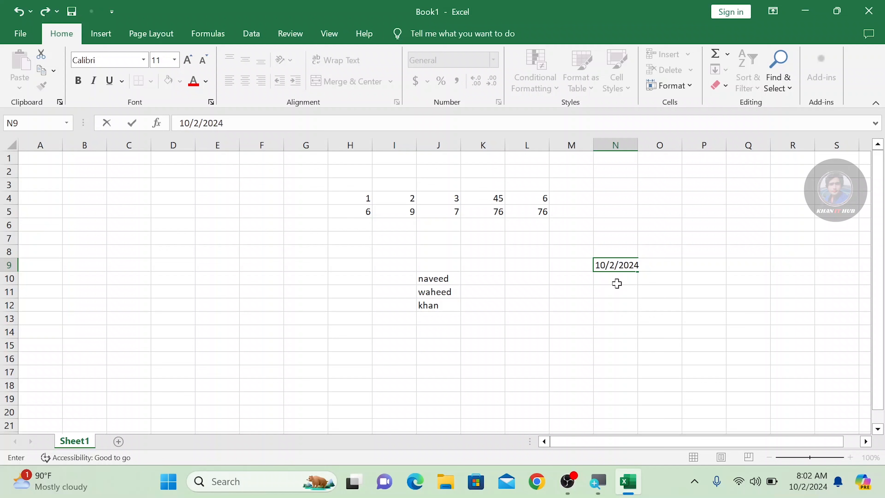
pyautogui.press('Return')
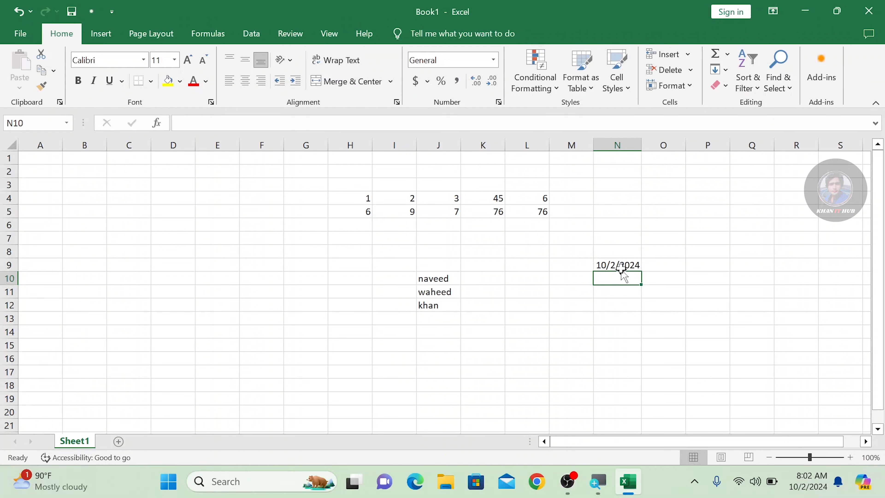
# Fill the date series from N9 down through N18 and widen column N to fit the dates
pyautogui.press('Up')
pyautogui.moveTo(640, 274); pyautogui.dragTo(636, 390)
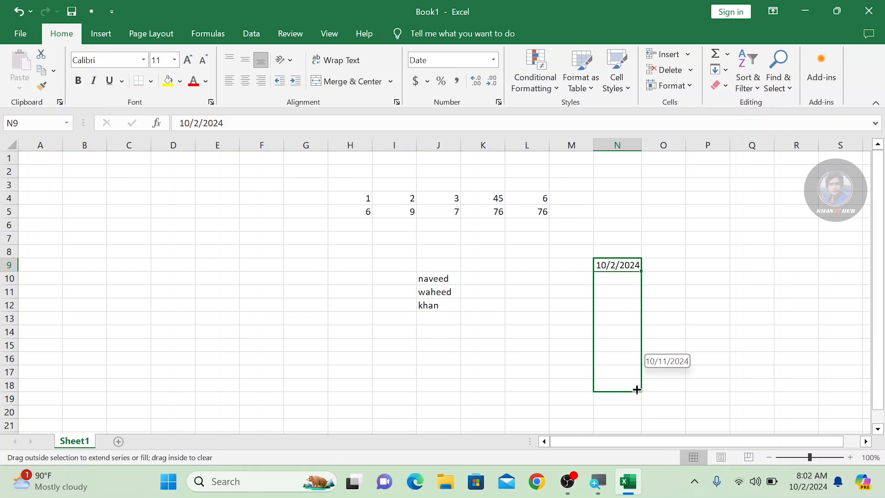
pyautogui.moveTo(636, 390); pyautogui.dragTo(637, 390)
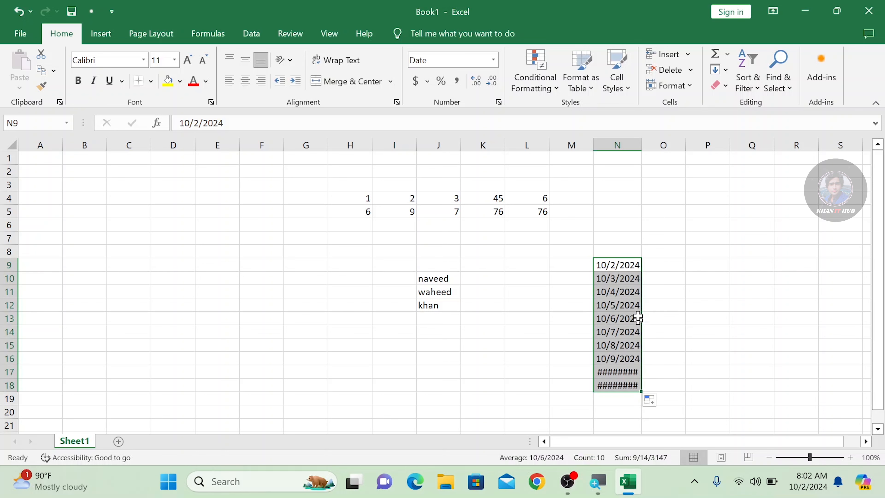
pyautogui.moveTo(641, 147); pyautogui.dragTo(661, 147)
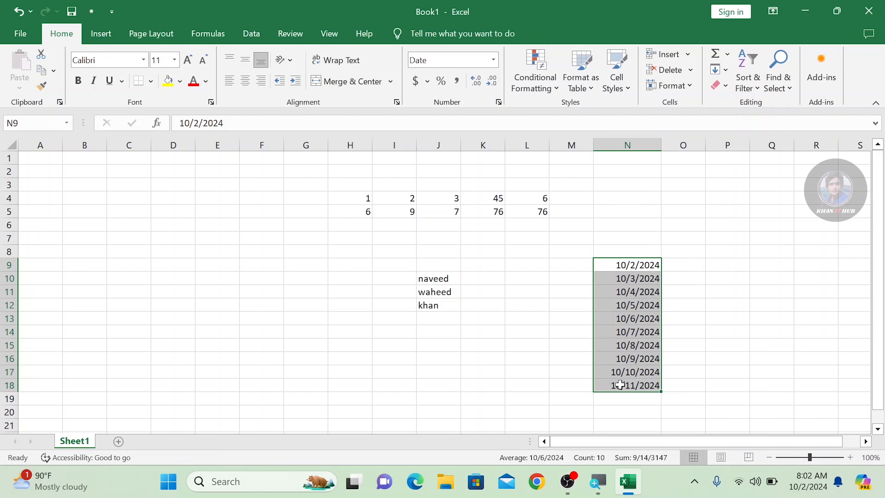
pyautogui.click(558, 307)
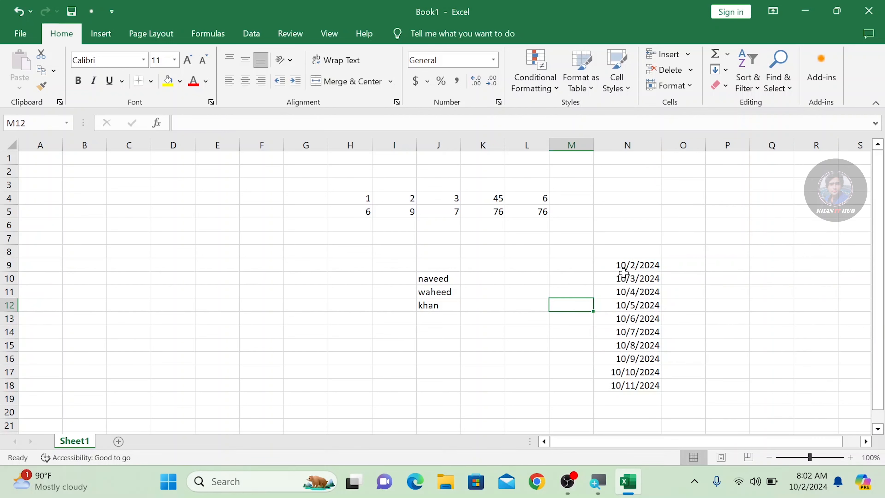
# Start a Date Occurring highlight rule on N9:N18 and set its period to Today
pyautogui.moveTo(629, 264); pyautogui.dragTo(630, 385)
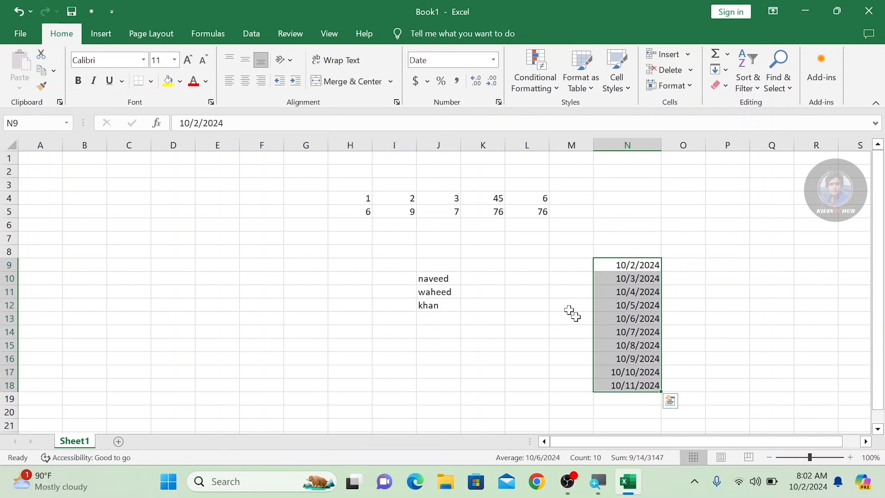
pyautogui.click(557, 89)
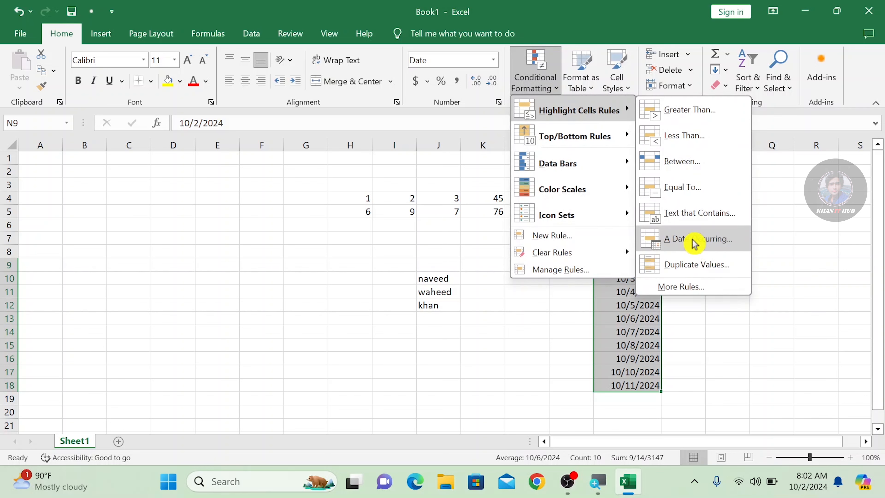
pyautogui.click(693, 240)
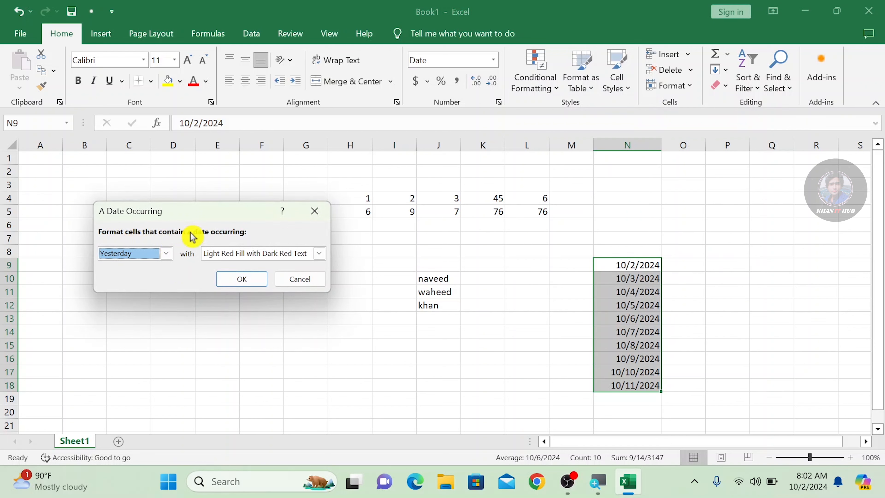
pyautogui.click(166, 253)
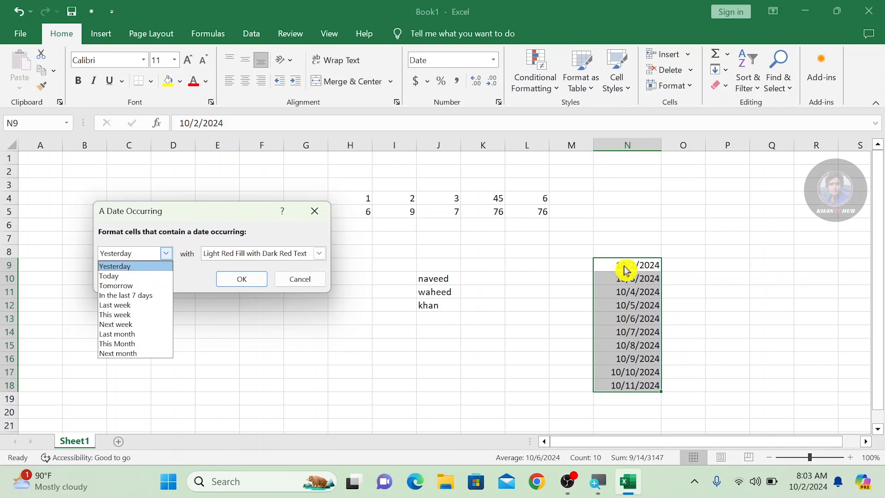
pyautogui.click(126, 276)
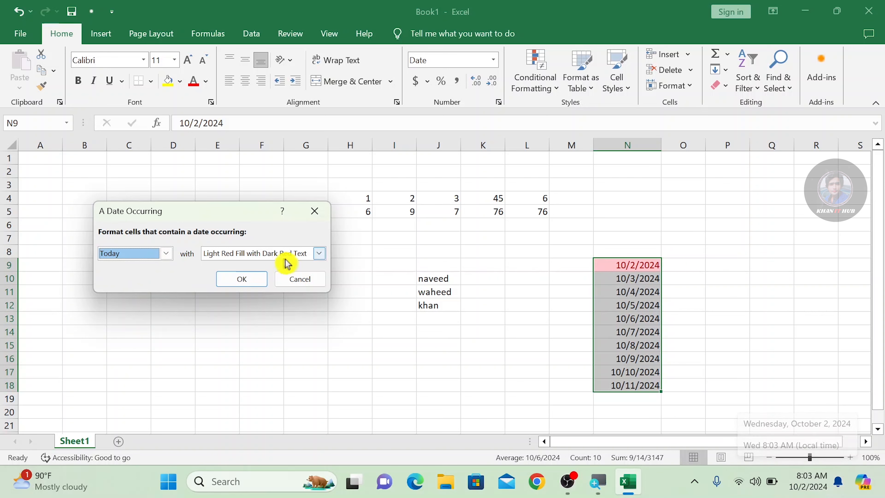
# Preview the date rule on N9:N18 with the periods Tomorrow, In the last 7 days and This week
pyautogui.click(163, 255)
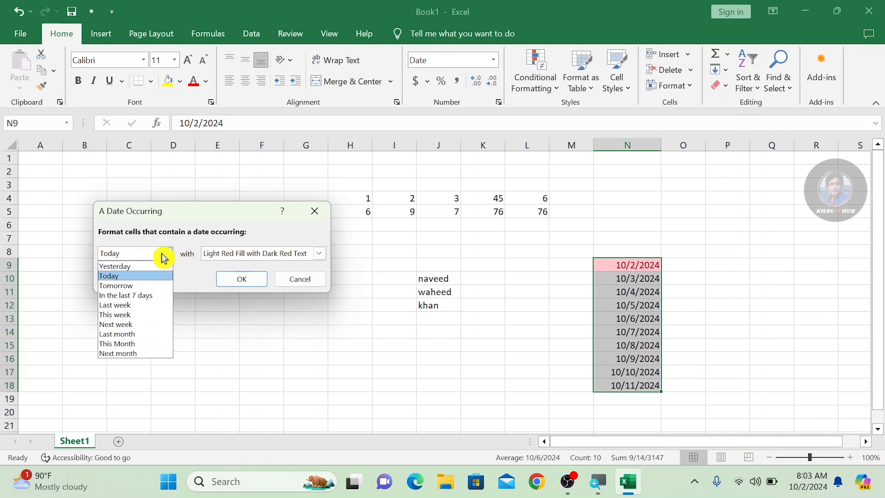
pyautogui.click(126, 286)
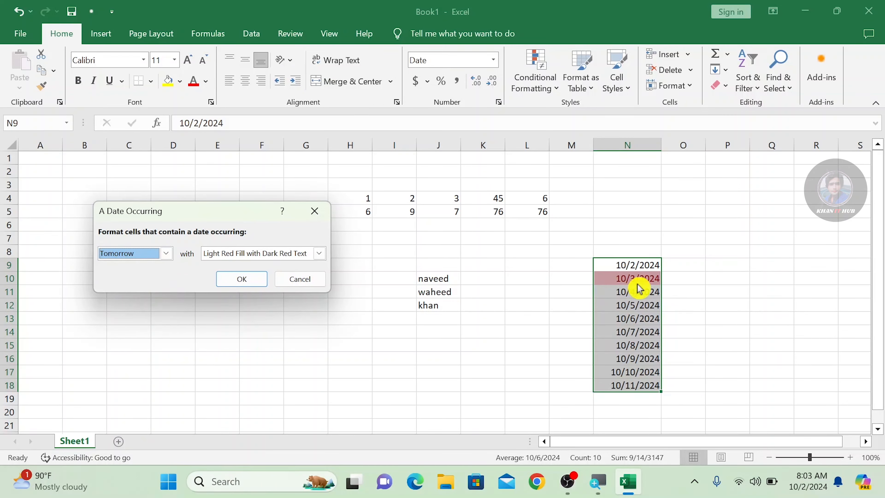
pyautogui.click(167, 255)
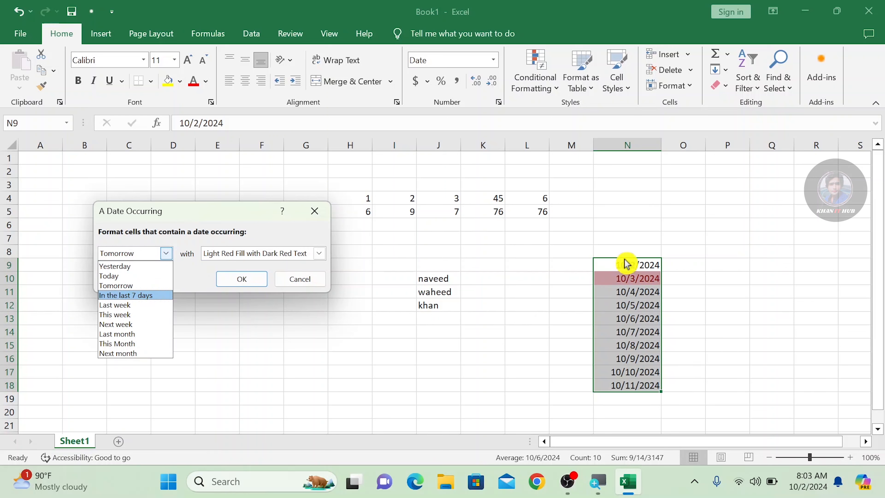
pyautogui.click(150, 296)
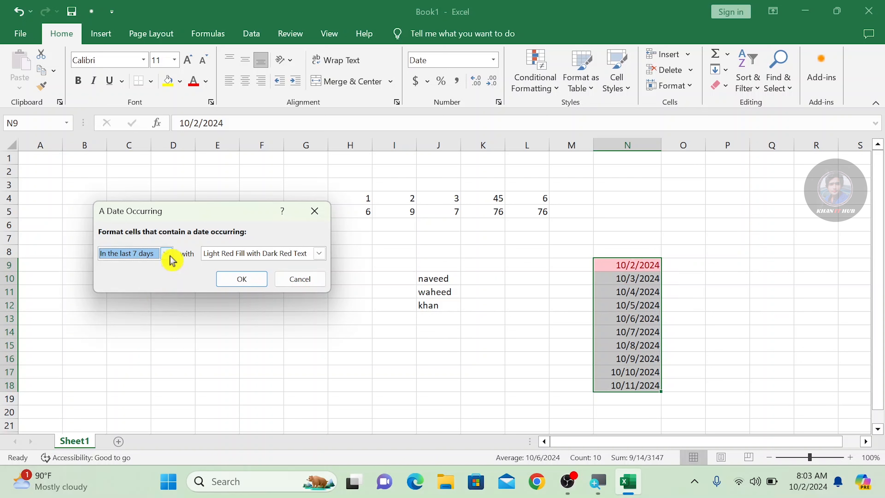
pyautogui.click(171, 258)
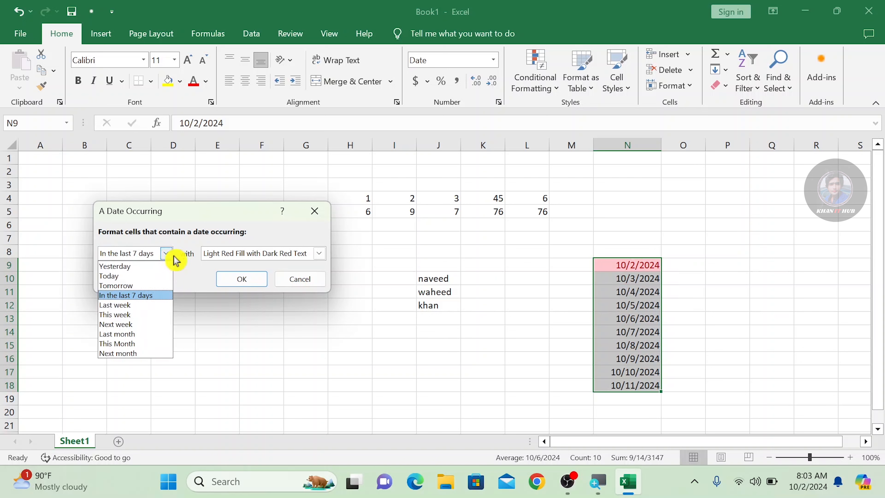
pyautogui.click(135, 315)
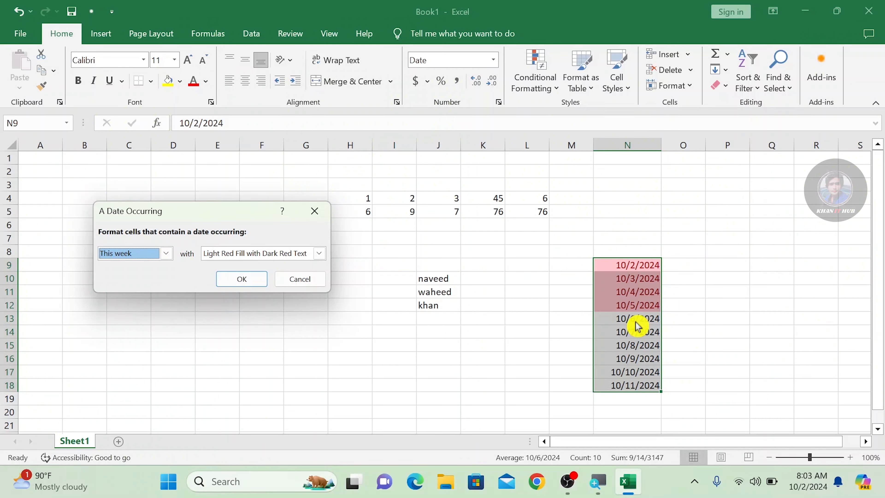
# Set the date rule to Next week and apply it to N9:N18 using Light Red Fill with Dark Red Text
pyautogui.click(166, 253)
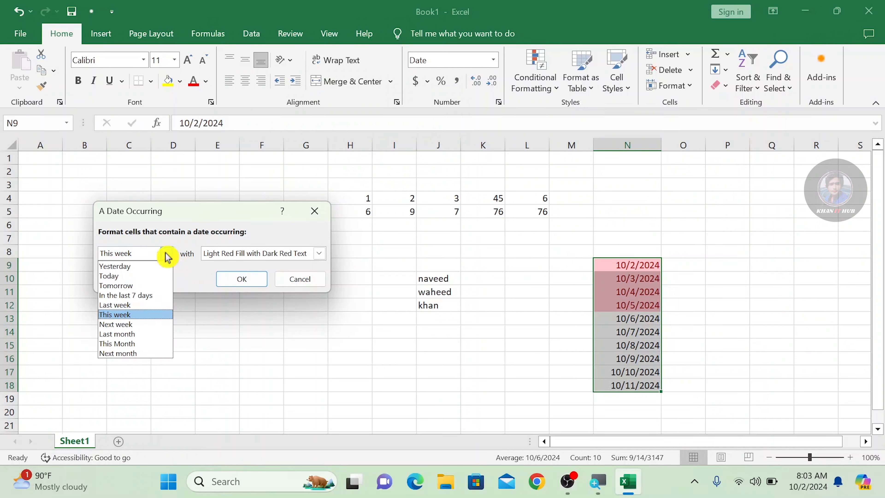
pyautogui.click(133, 324)
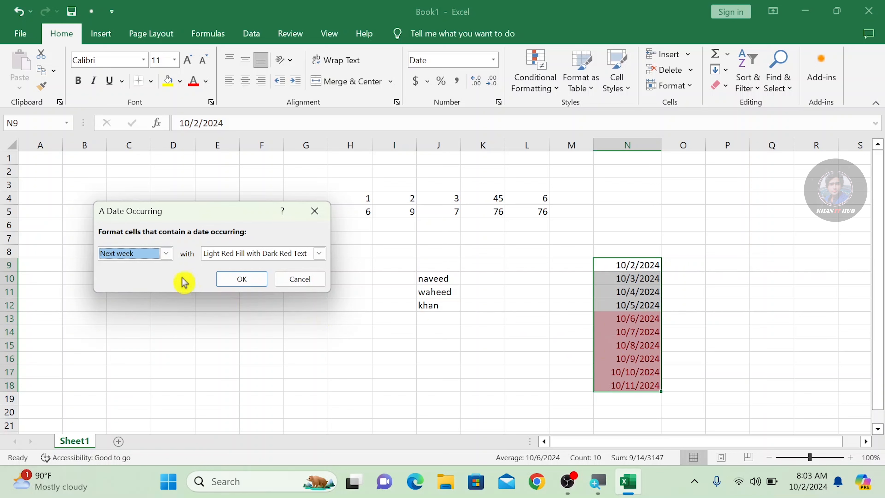
pyautogui.click(167, 253)
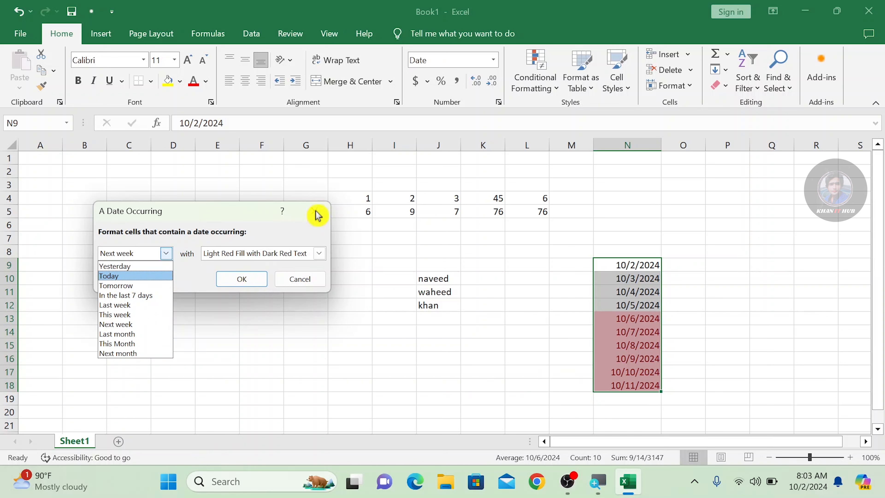
pyautogui.click(250, 281)
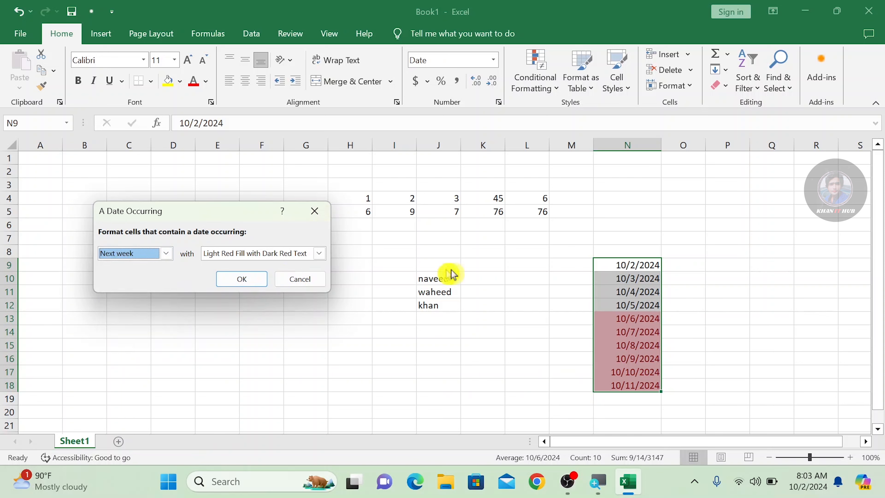
pyautogui.click(246, 282)
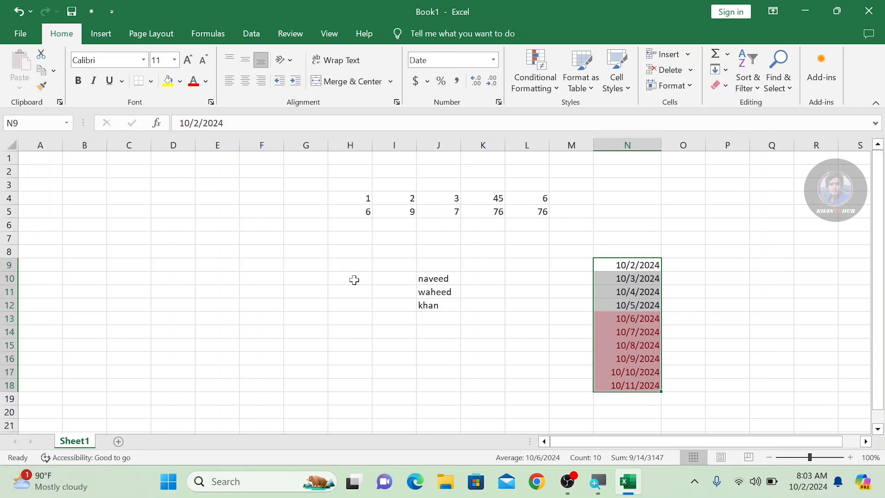
# Undo the Next week date highlighting on N9:N18
pyautogui.hotkey('ctrl', 'z')
pyautogui.click(315, 344)
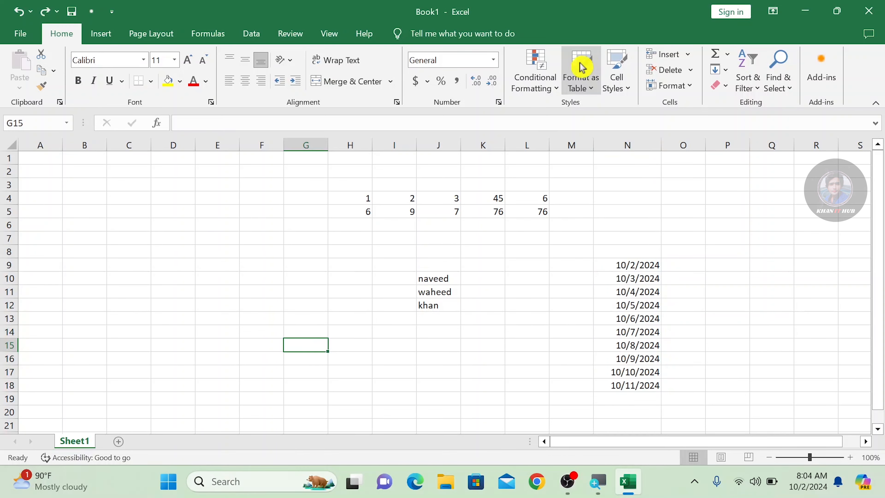
pyautogui.click(555, 89)
pyautogui.moveTo(602, 111)
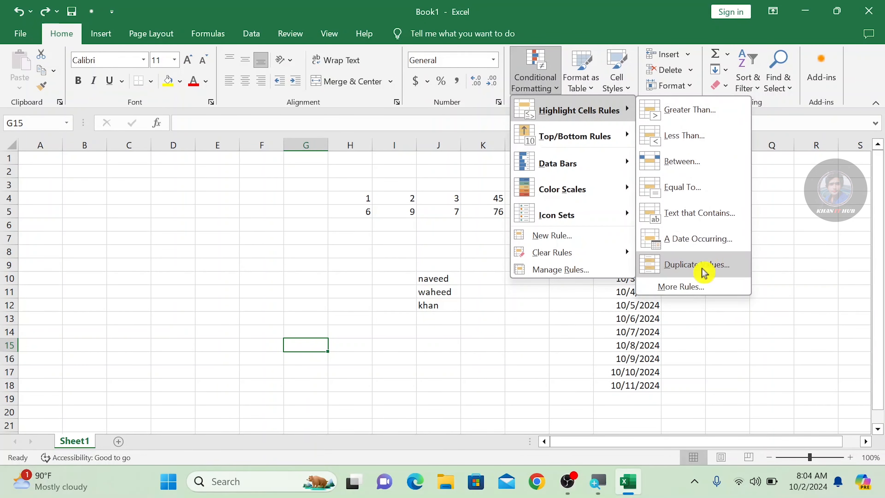
pyautogui.click(336, 257)
# Start a Duplicate Values highlight rule on the numbers in H4:L5 with Light Red Fill with Dark Red Text
pyautogui.click(363, 201)
pyautogui.moveTo(368, 208); pyautogui.dragTo(540, 211)
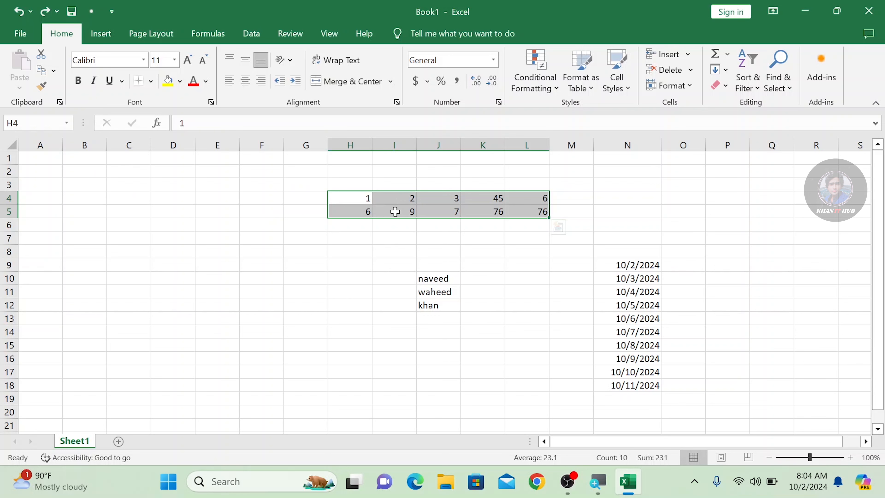
pyautogui.click(557, 87)
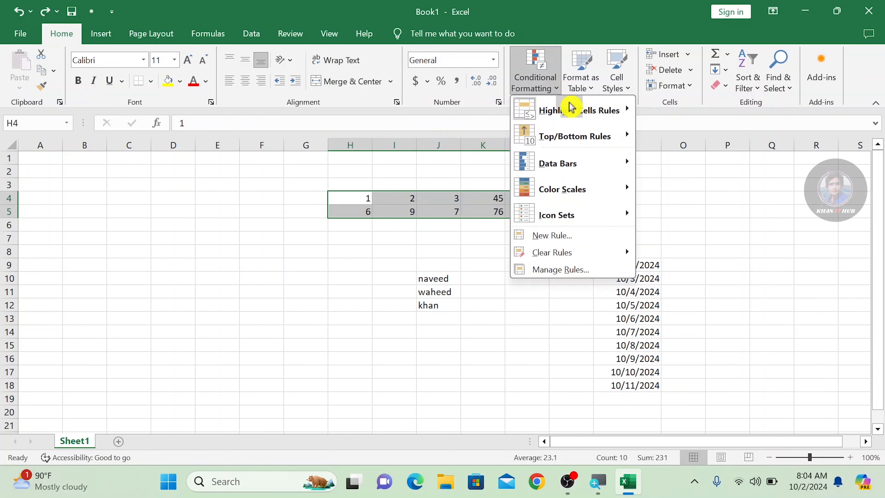
pyautogui.moveTo(603, 120)
pyautogui.click(679, 265)
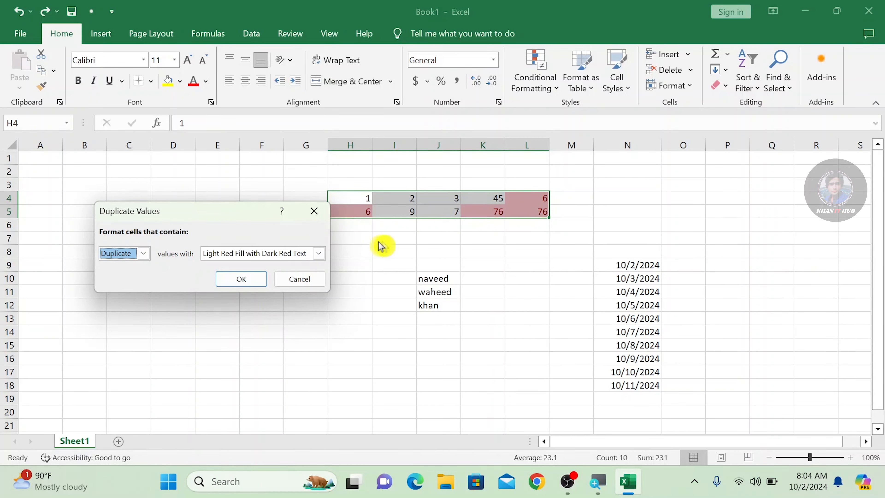
# Preview the rule on H4:L5 with Unique values instead of Duplicate, and cancel it without applying
pyautogui.click(144, 259)
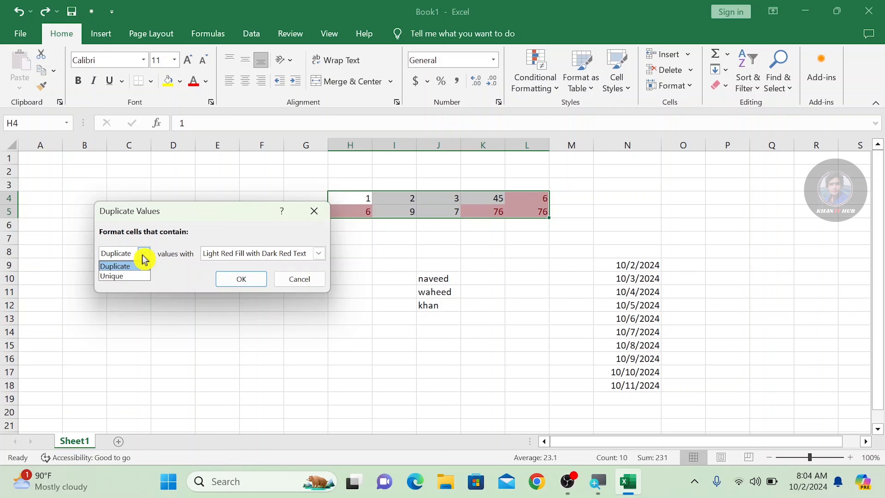
pyautogui.click(122, 276)
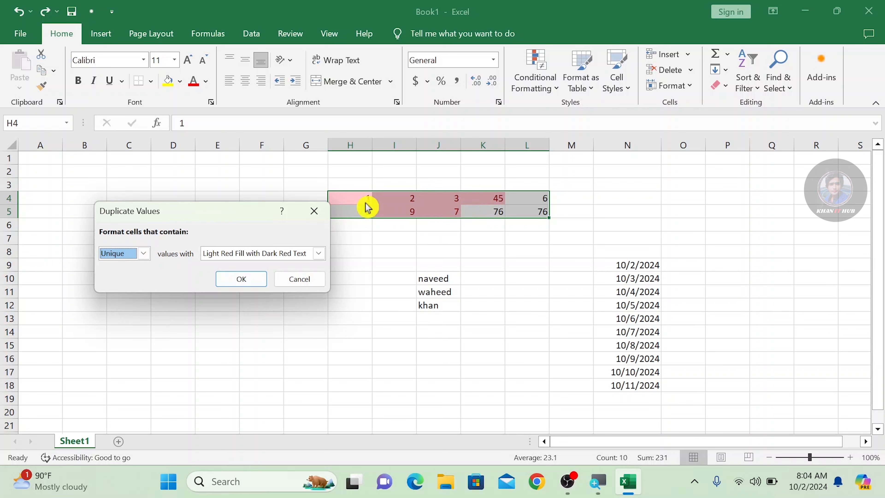
pyautogui.click(139, 254)
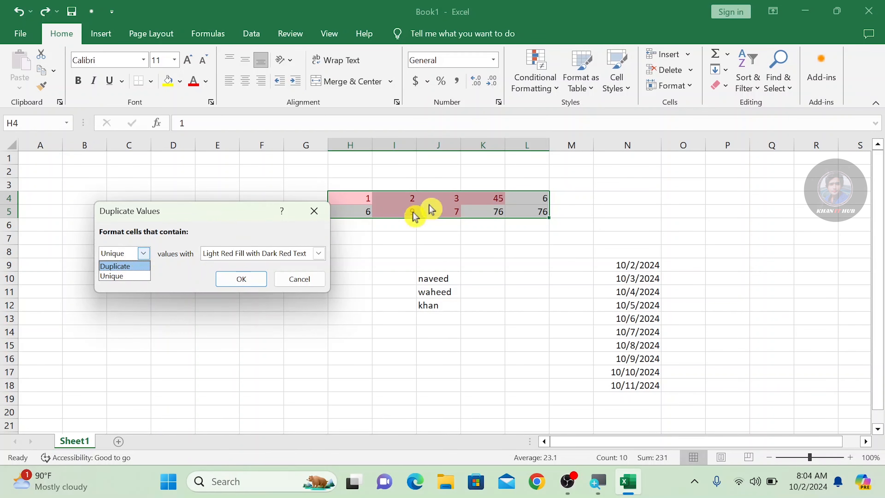
pyautogui.click(309, 285)
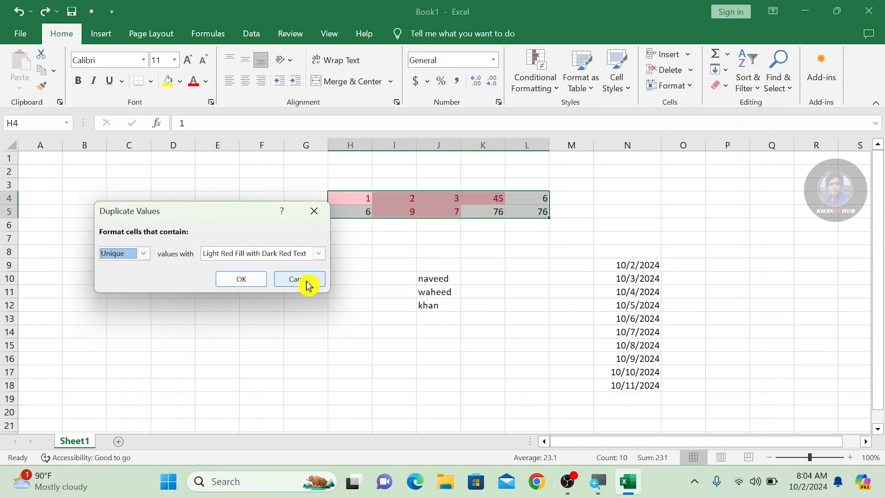
pyautogui.click(309, 285)
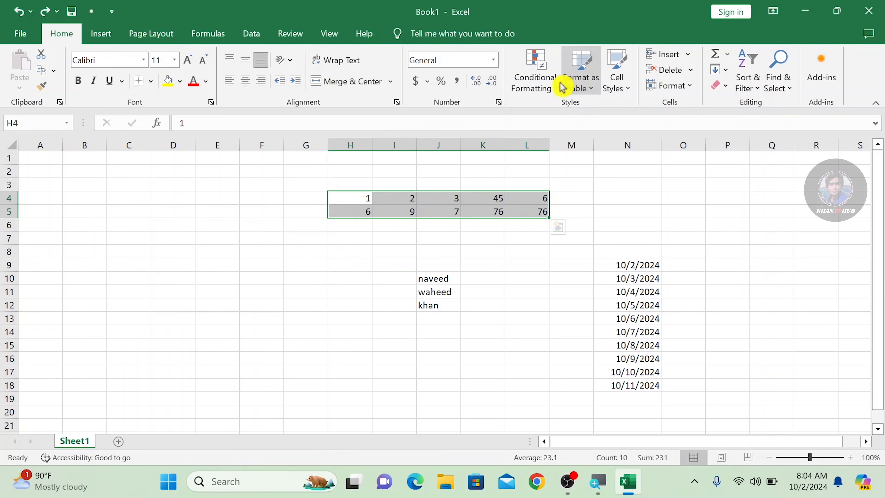
pyautogui.click(556, 91)
pyautogui.moveTo(565, 108)
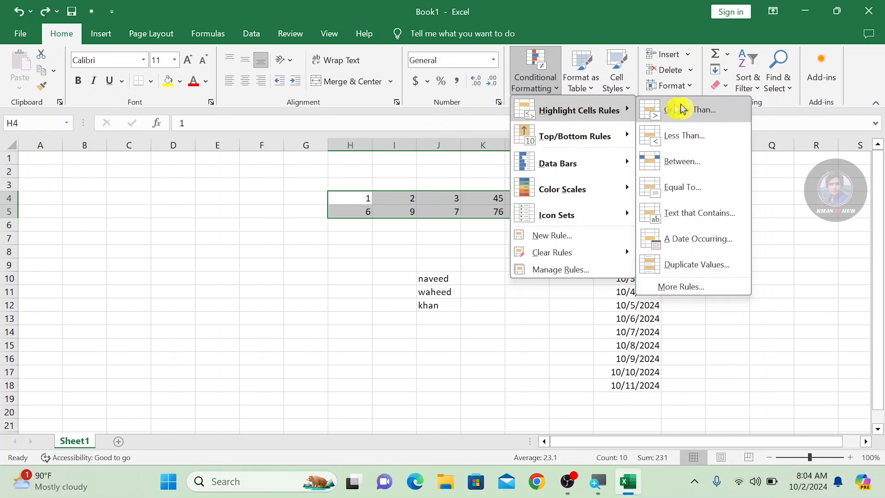
pyautogui.moveTo(570, 140)
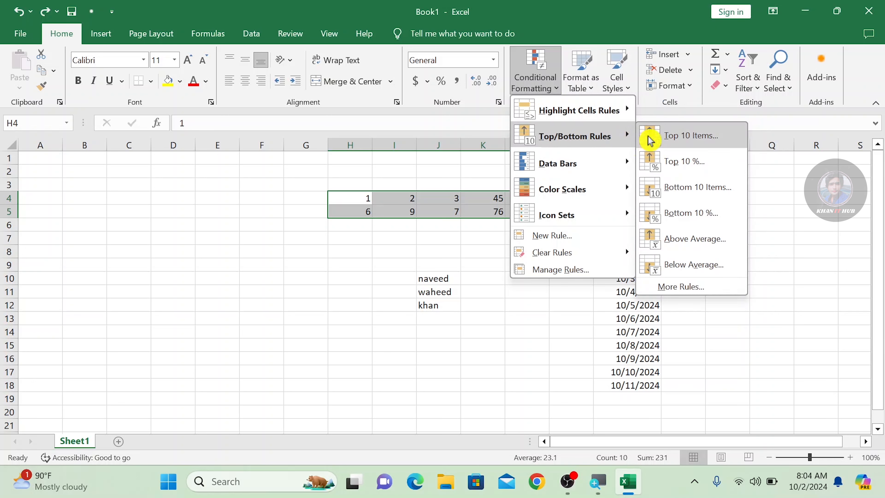
pyautogui.click(172, 213)
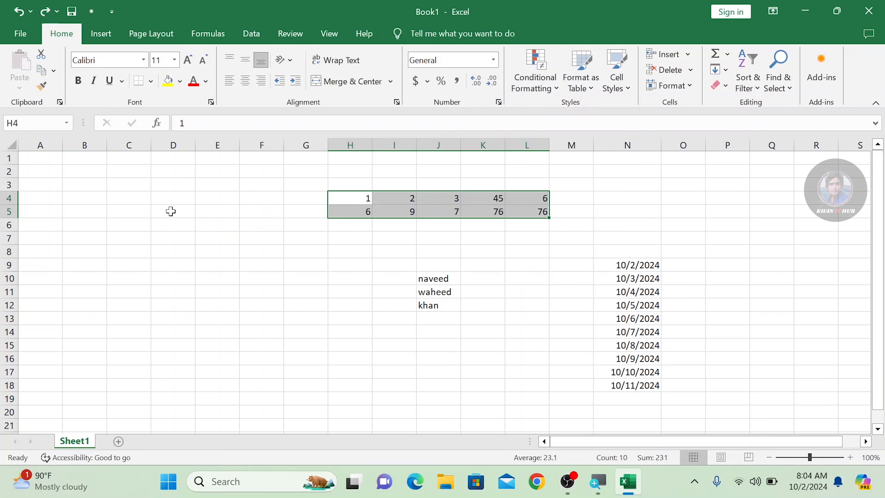
# Enter the numbers 1 through 9 down cells D5:D13
pyautogui.click(173, 211)
pyautogui.write('1')
pyautogui.press('Return')
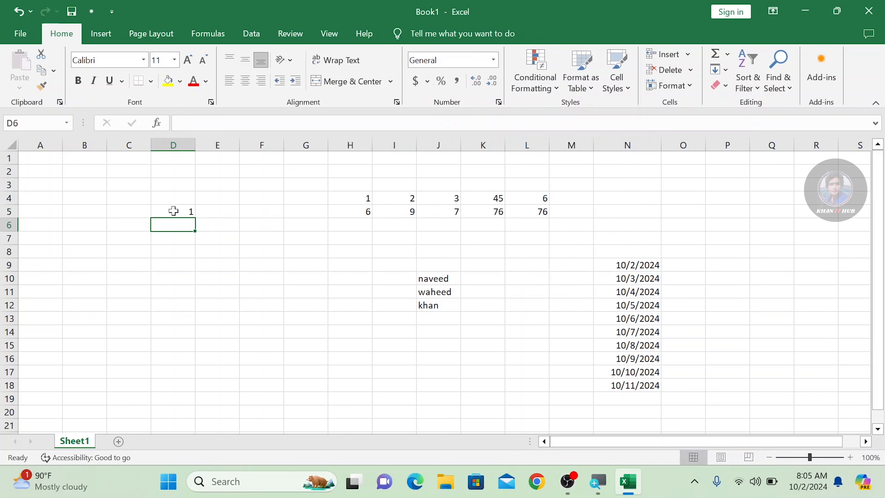
pyautogui.press('Return')
pyautogui.write('3')
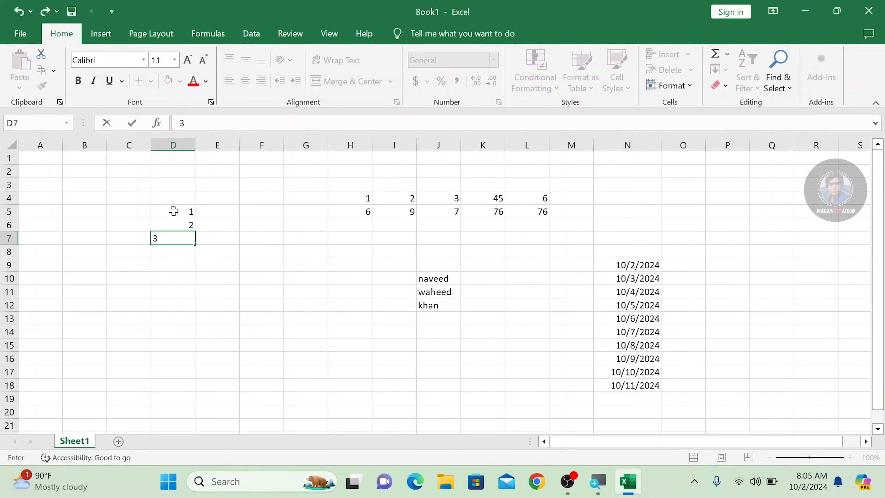
pyautogui.press('Return')
pyautogui.write('4')
pyautogui.press('Return')
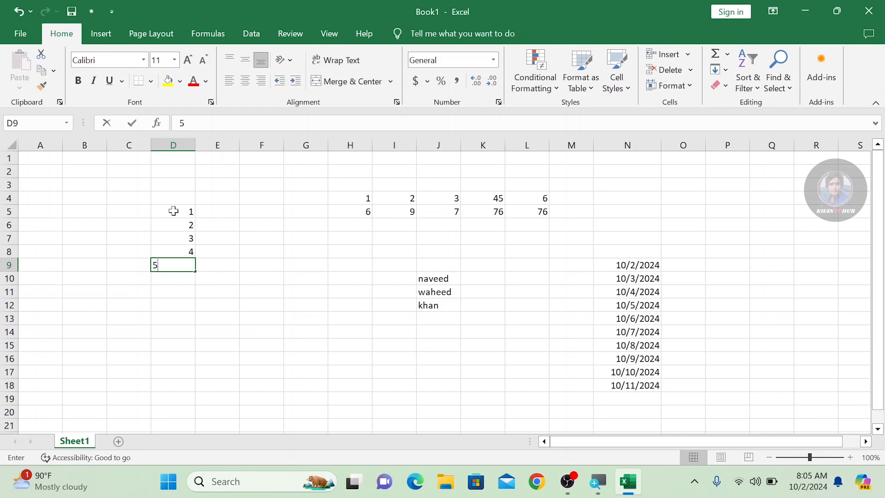
pyautogui.press('Return')
pyautogui.write('6')
pyautogui.press('Return')
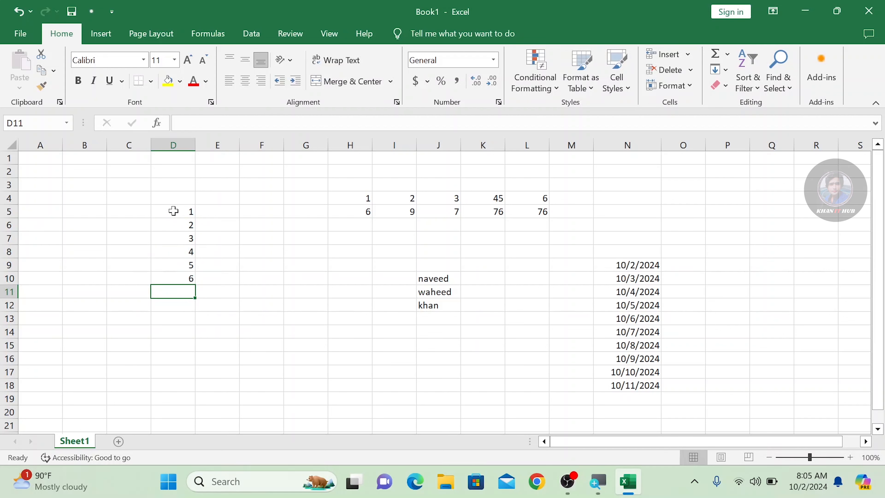
pyautogui.write('7')
pyautogui.press('Return')
pyautogui.press('Return')
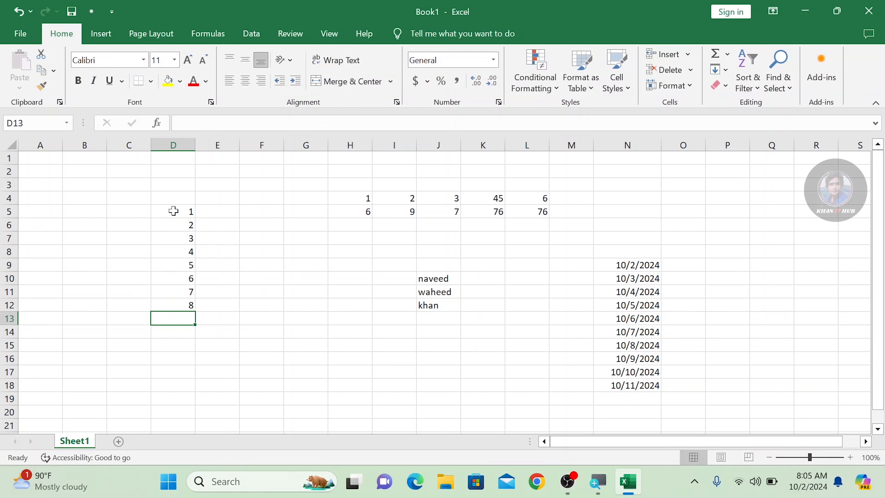
pyautogui.write('9')
pyautogui.click(174, 210)
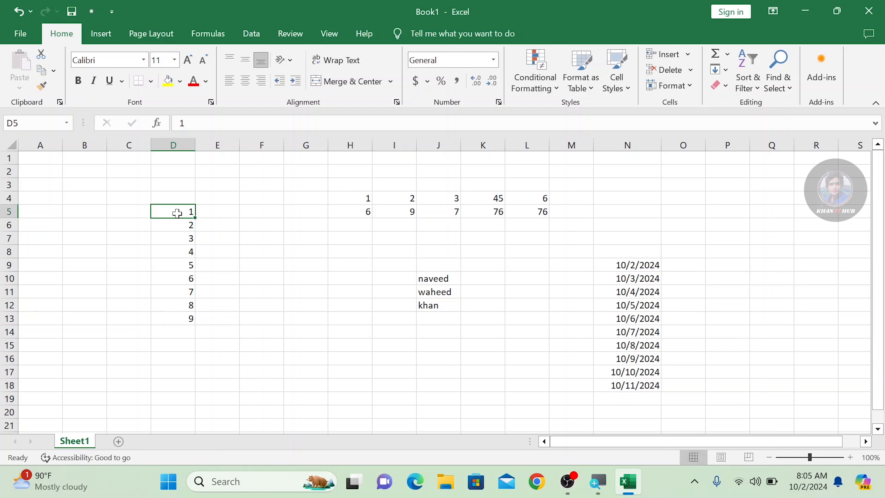
pyautogui.moveTo(175, 211); pyautogui.dragTo(177, 323)
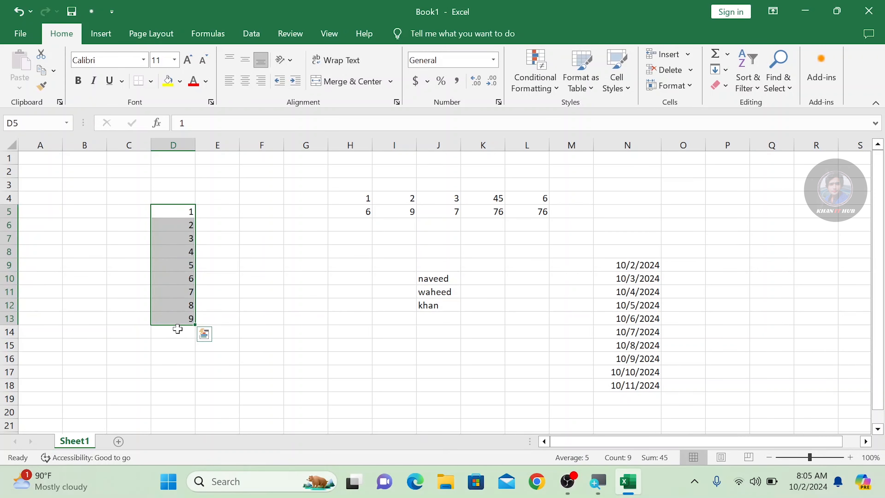
# Extend the number list in column D with 10 in D14 and 11 in D15
pyautogui.click(178, 331)
pyautogui.write('10')
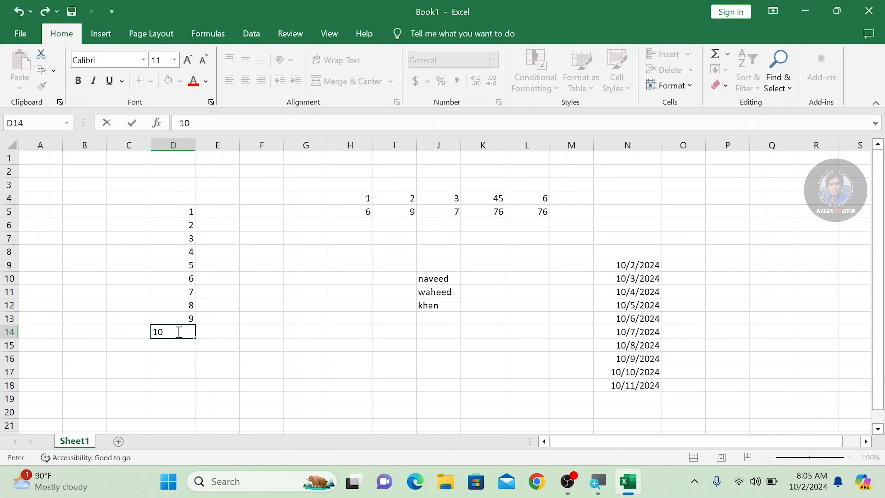
pyautogui.press('Return')
pyautogui.write('1')
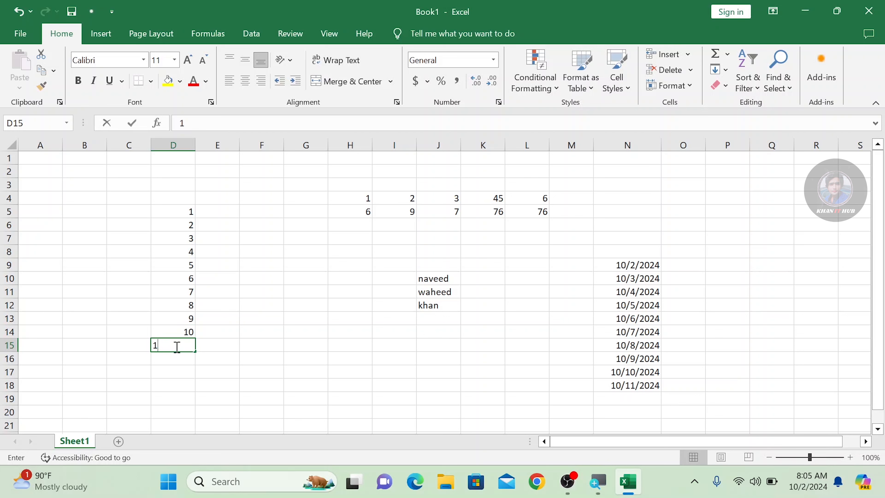
pyautogui.write('1')
pyautogui.click(246, 281)
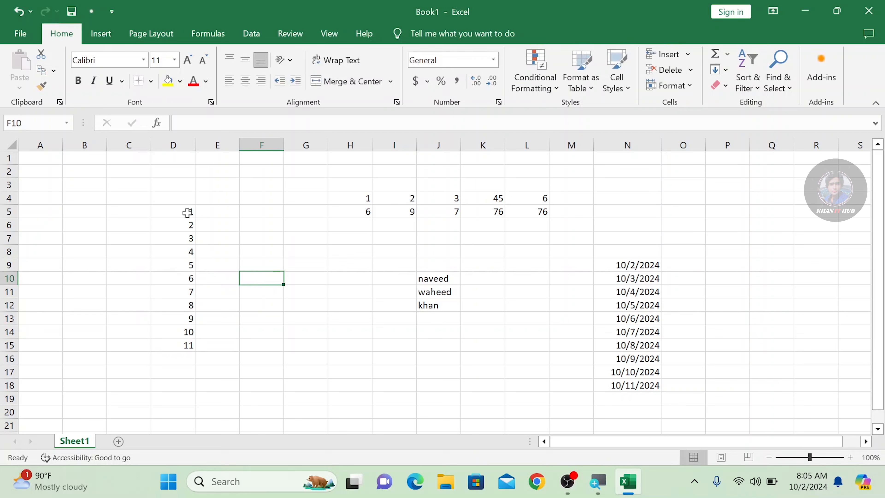
# Start a Top 10 Items rule on D5:D15, move its dialog clear of the numbers and lower the count to 5
pyautogui.moveTo(187, 212); pyautogui.dragTo(187, 342)
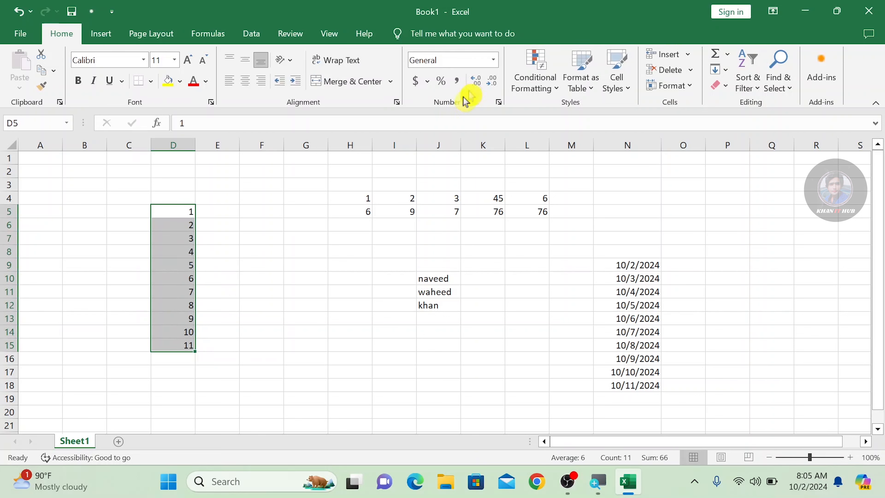
pyautogui.click(540, 93)
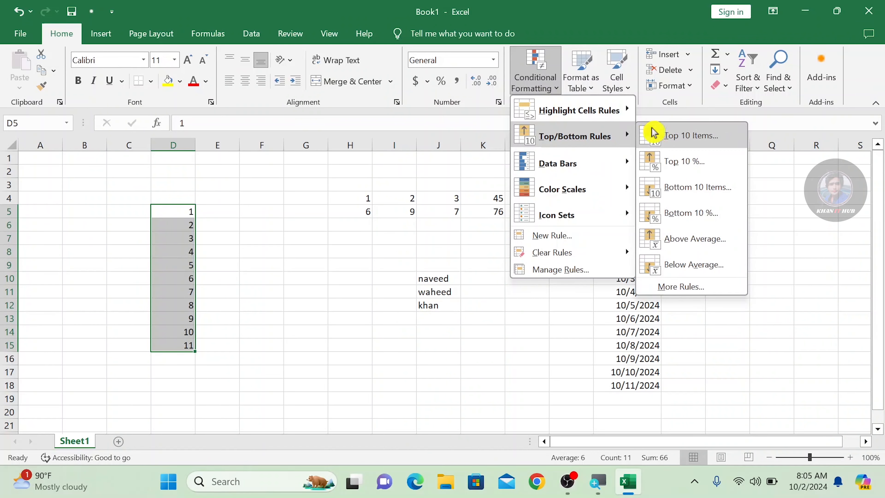
pyautogui.click(671, 140)
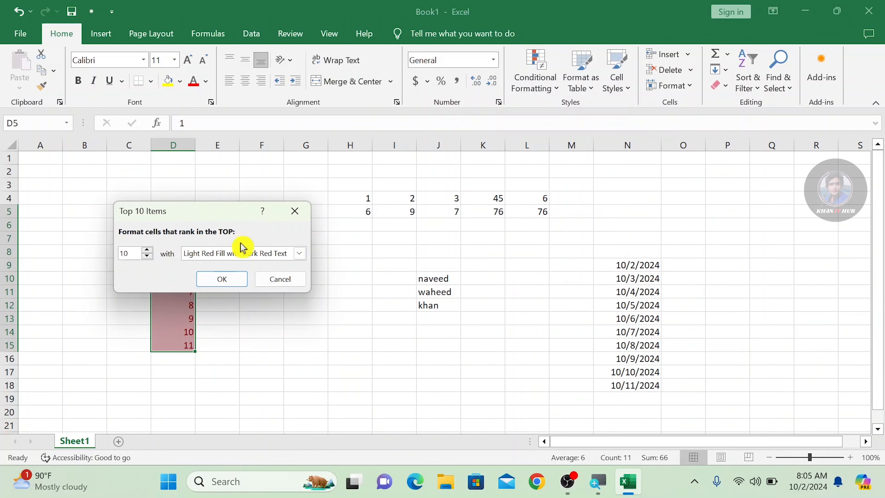
pyautogui.moveTo(226, 209); pyautogui.dragTo(350, 154)
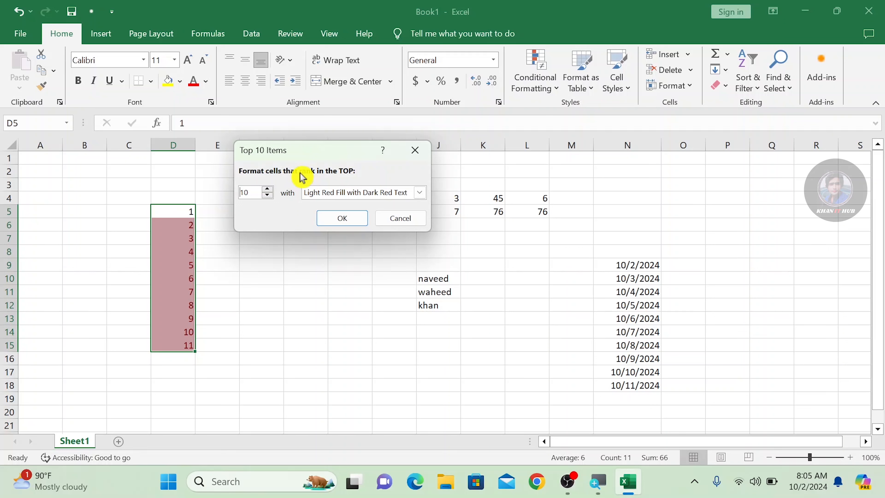
pyautogui.click(267, 196)
pyautogui.click(267, 197)
pyautogui.click(267, 197)
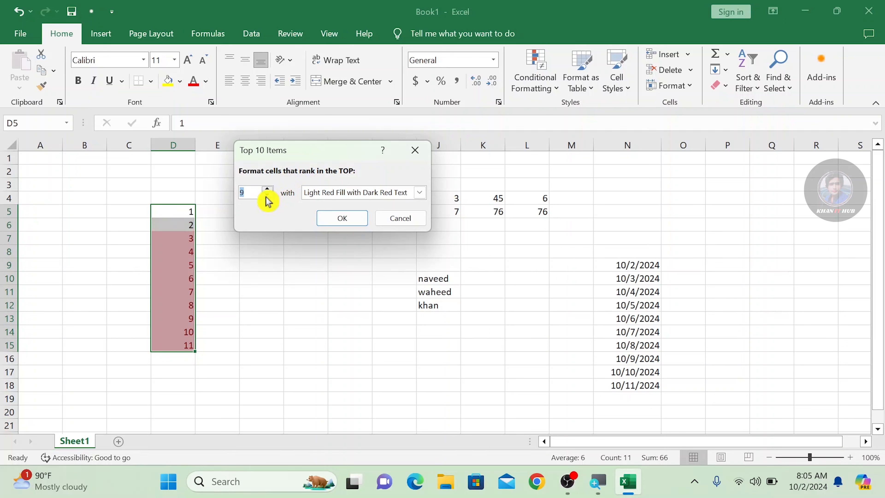
pyautogui.click(267, 197)
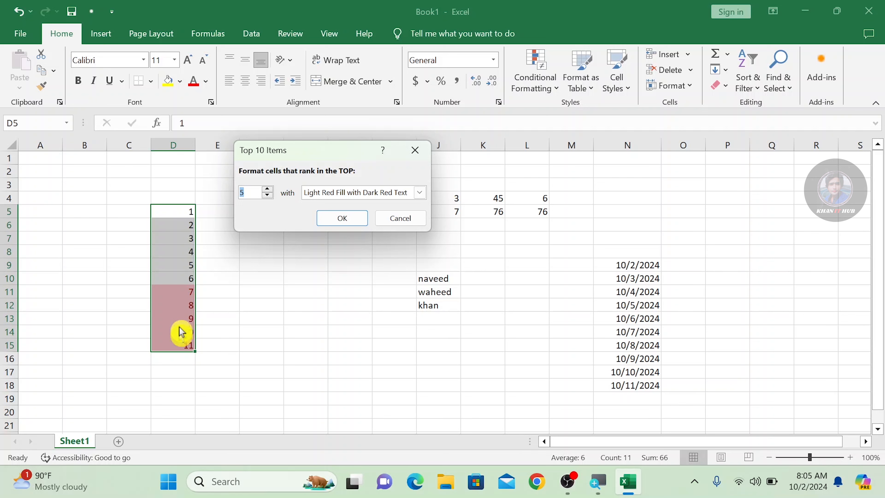
# Try the top items count at 6, lower it to 1 and apply the rule with Light Red Fill with Dark Red Text
pyautogui.click(267, 189)
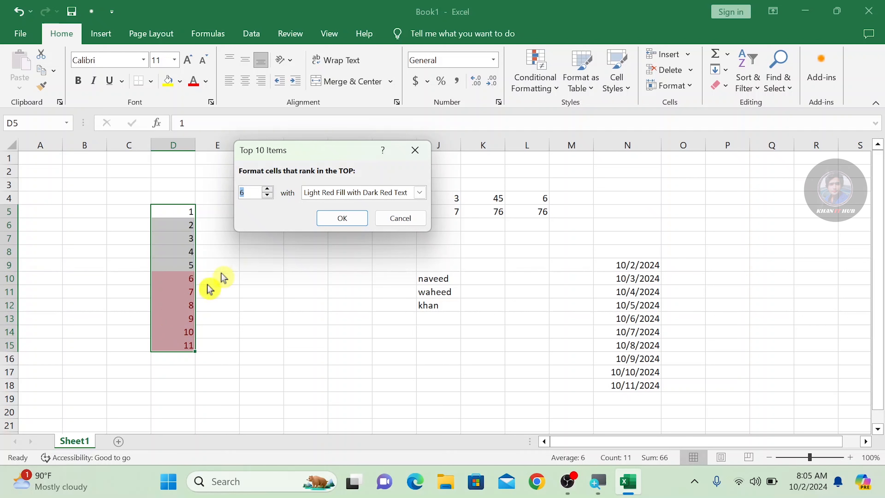
pyautogui.click(267, 195)
pyautogui.click(268, 195)
pyautogui.click(267, 196)
pyautogui.click(267, 195)
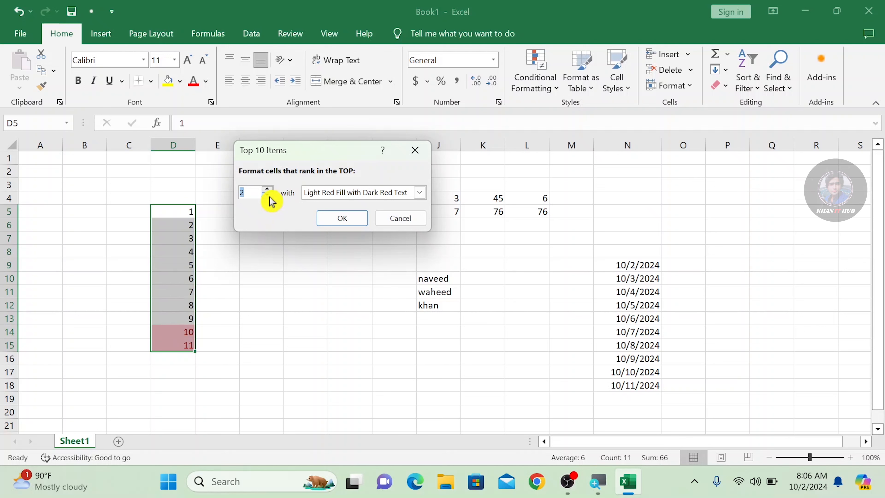
pyautogui.click(268, 195)
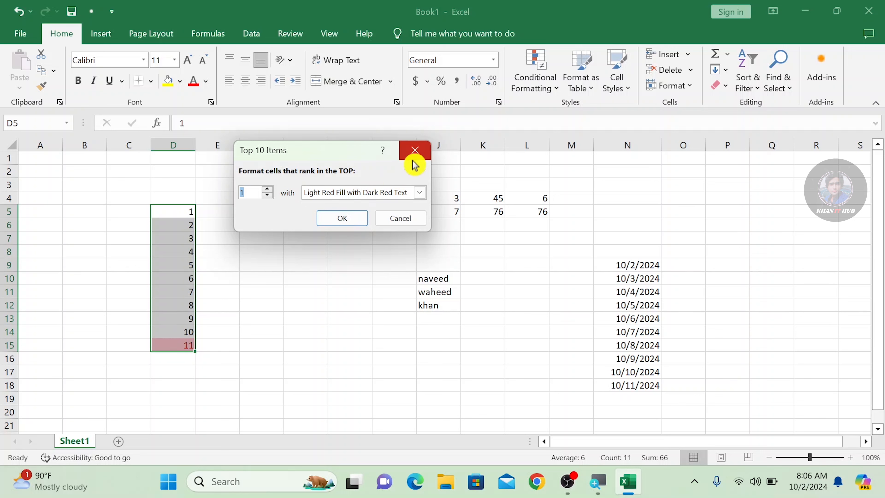
pyautogui.click(359, 219)
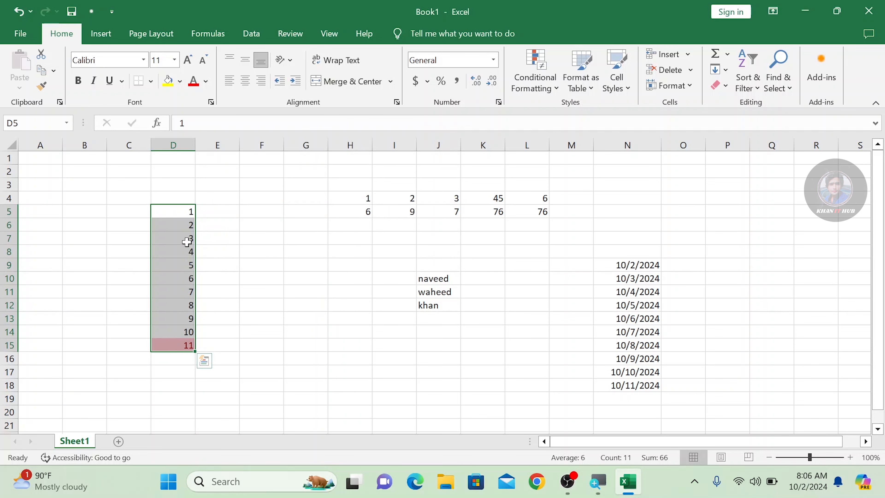
# Undo the top items highlighting and apply a Top 10% rule to D5:D15 at 10% using Light Red Fill with Dark Red Text
pyautogui.hotkey('ctrl', 'z')
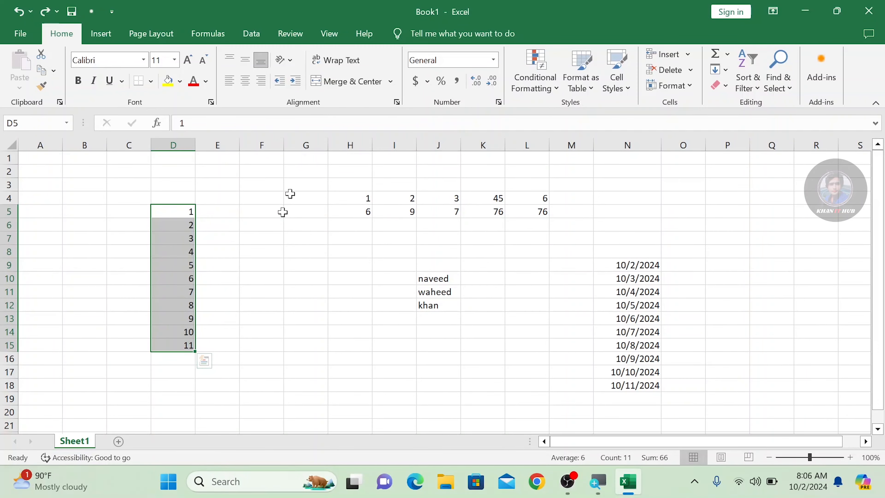
pyautogui.click(553, 87)
pyautogui.moveTo(599, 145)
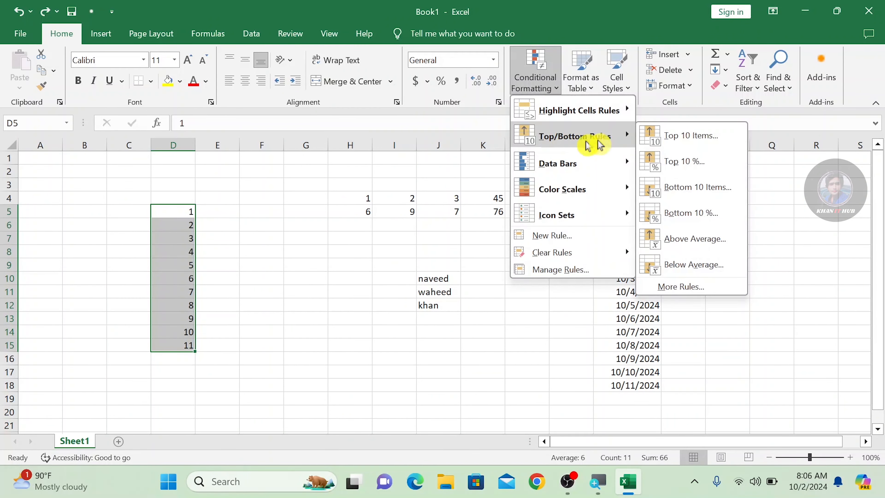
pyautogui.click(666, 167)
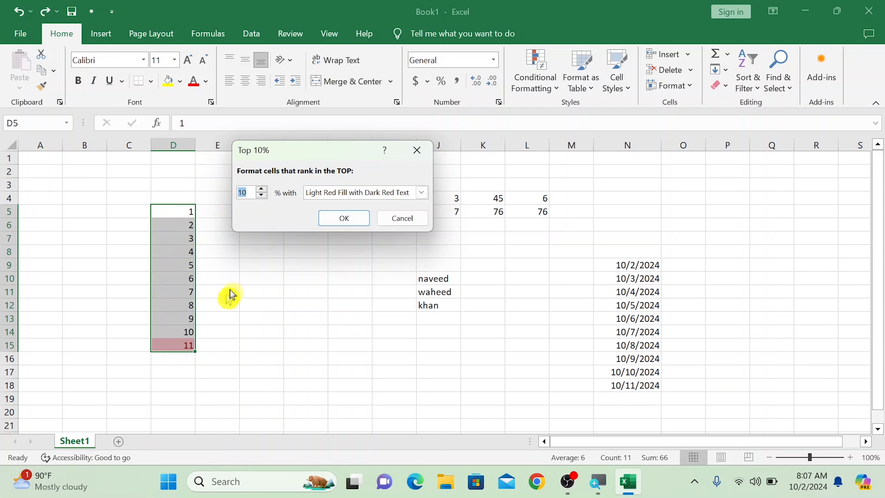
pyautogui.click(335, 220)
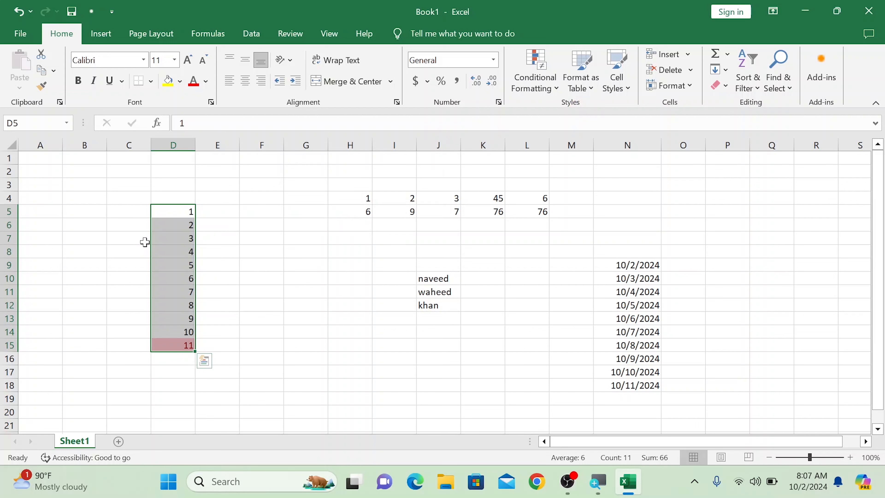
# Undo the Top 10% highlighting and start a Bottom 10 Items rule on D5:D15, lowering the count to 3
pyautogui.hotkey('ctrl', 'z')
pyautogui.click(557, 92)
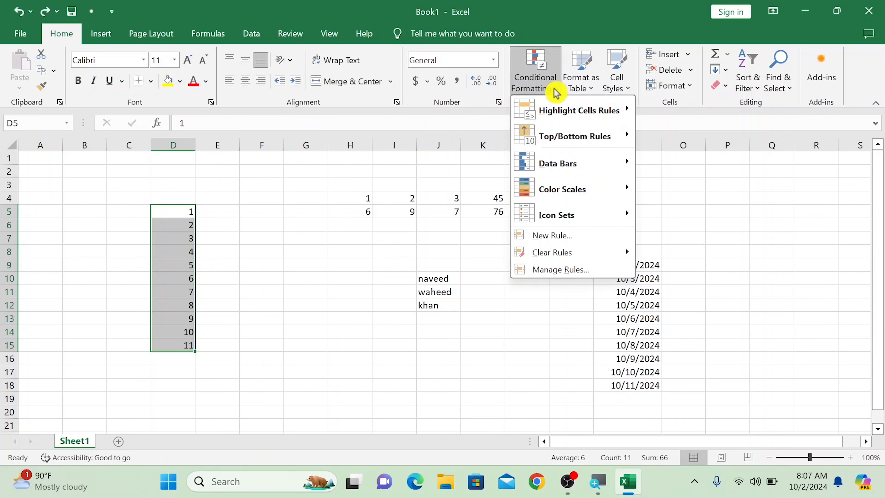
pyautogui.moveTo(563, 135)
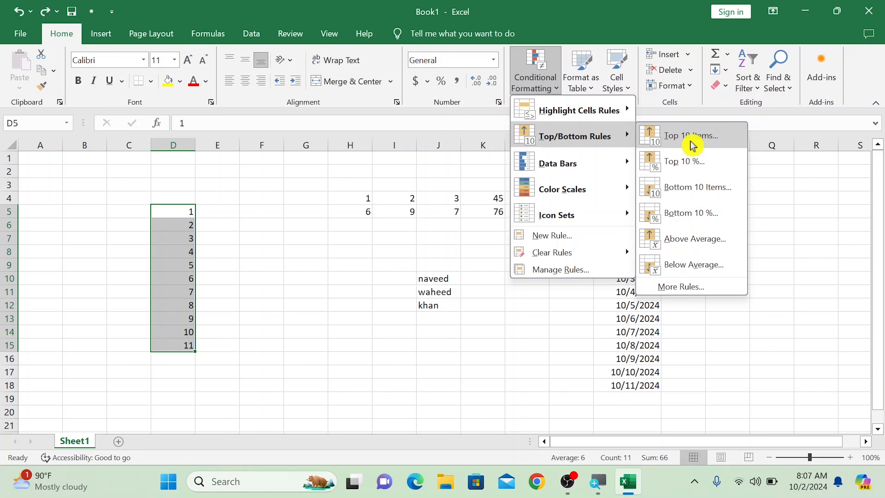
pyautogui.click(691, 196)
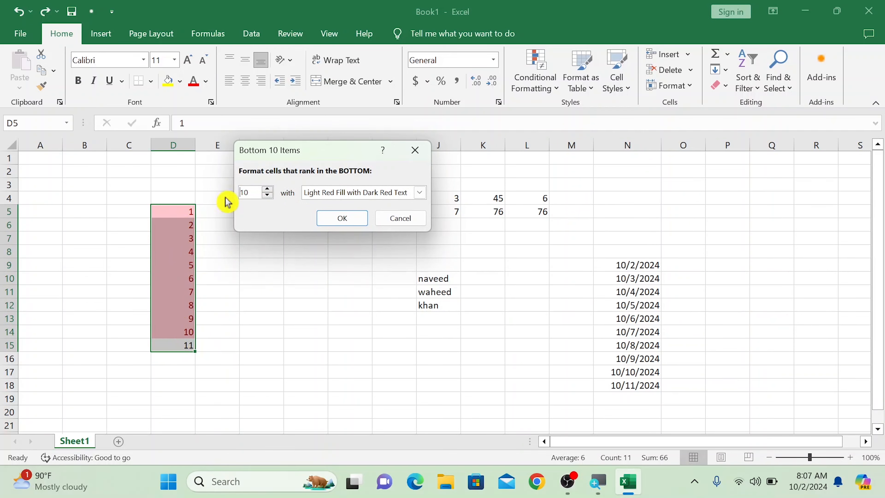
pyautogui.click(269, 196)
pyautogui.click(269, 196)
pyautogui.click(269, 197)
pyautogui.click(270, 196)
pyautogui.click(269, 196)
pyautogui.click(270, 197)
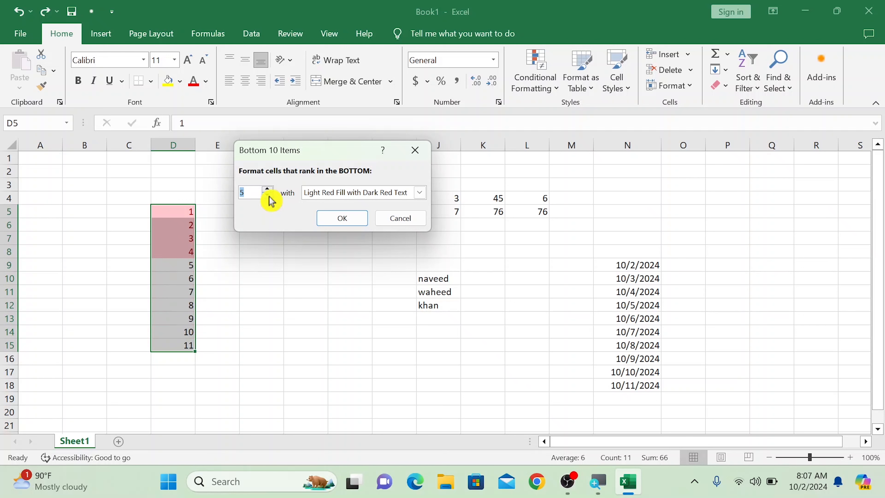
pyautogui.click(269, 196)
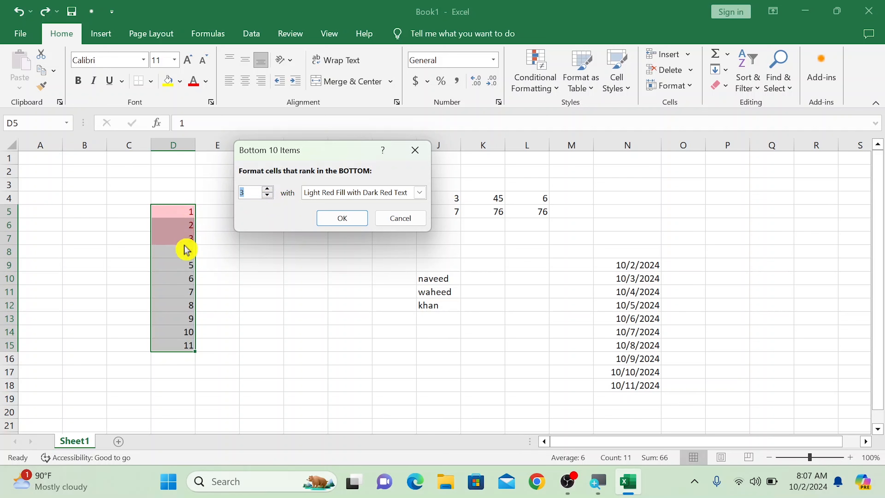
# Try the bottom items count at 5 and 4, and cancel the rule
pyautogui.click(268, 189)
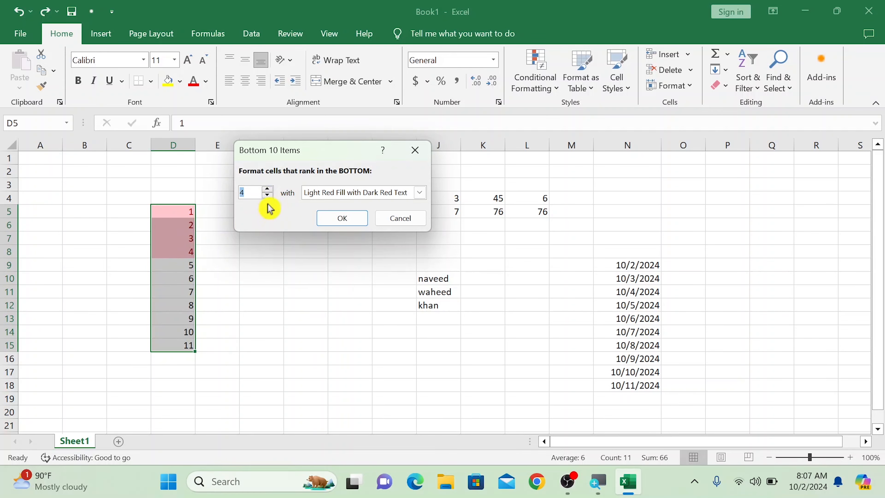
pyautogui.click(267, 190)
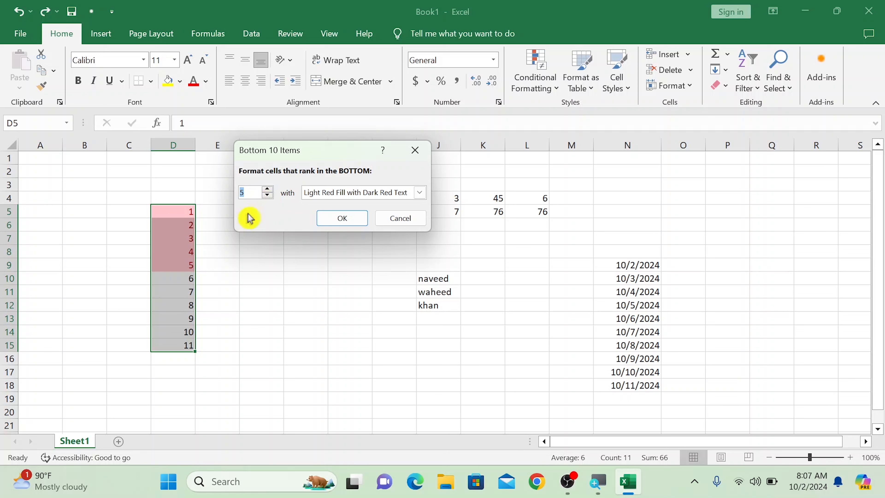
pyautogui.click(272, 197)
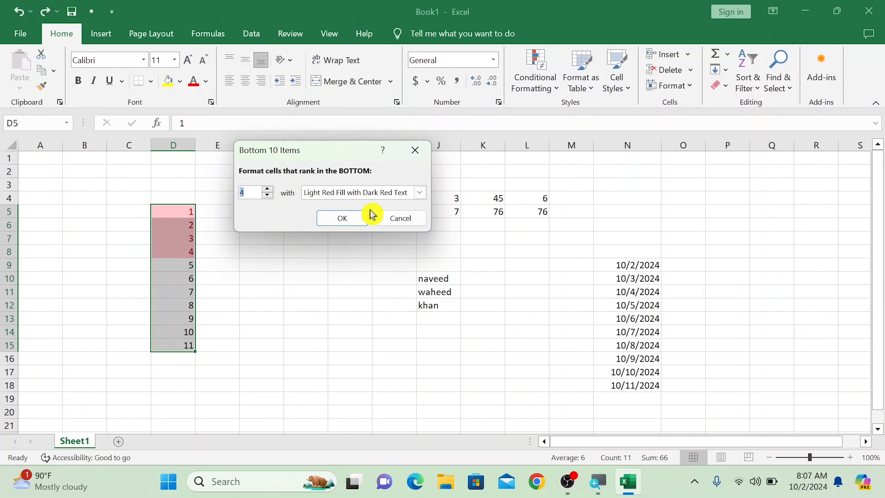
pyautogui.click(414, 224)
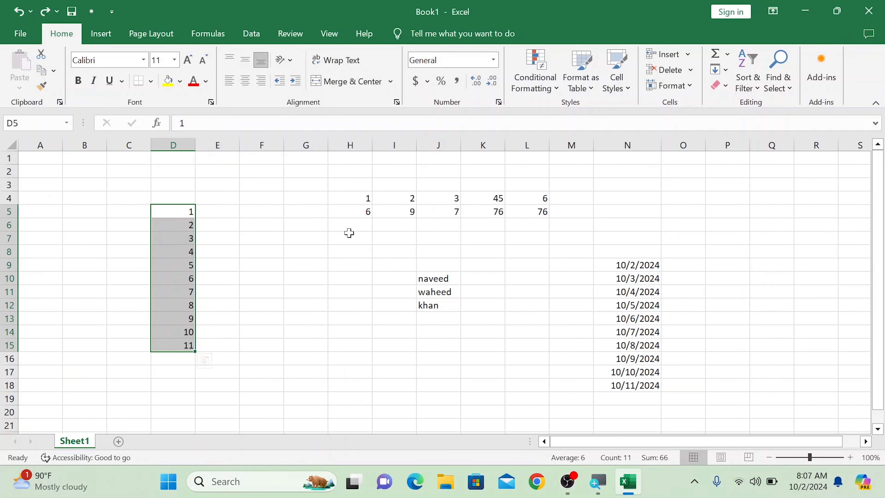
# Apply an Above Average rule to D5:D15 with Light Red Fill with Dark Red Text
pyautogui.click(543, 89)
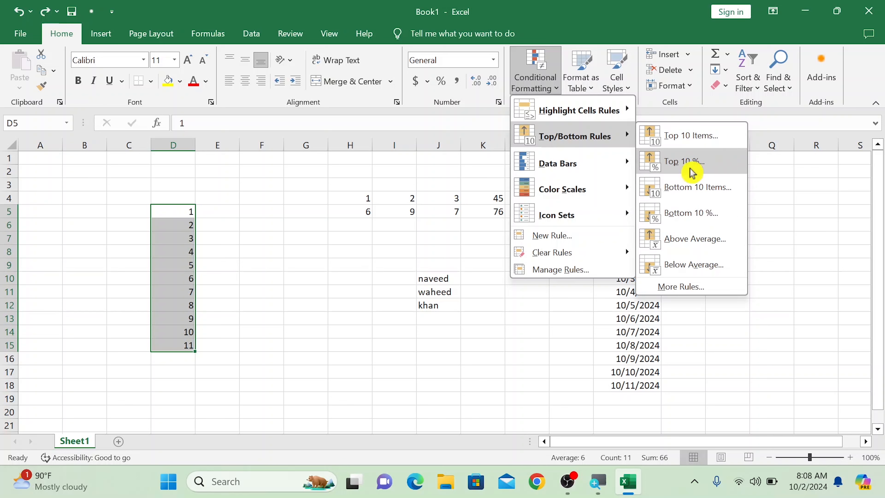
pyautogui.click(679, 248)
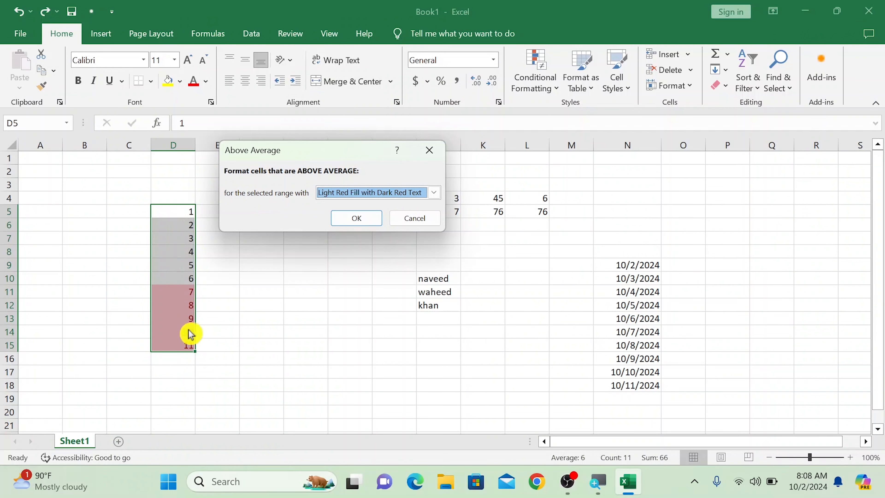
pyautogui.click(356, 217)
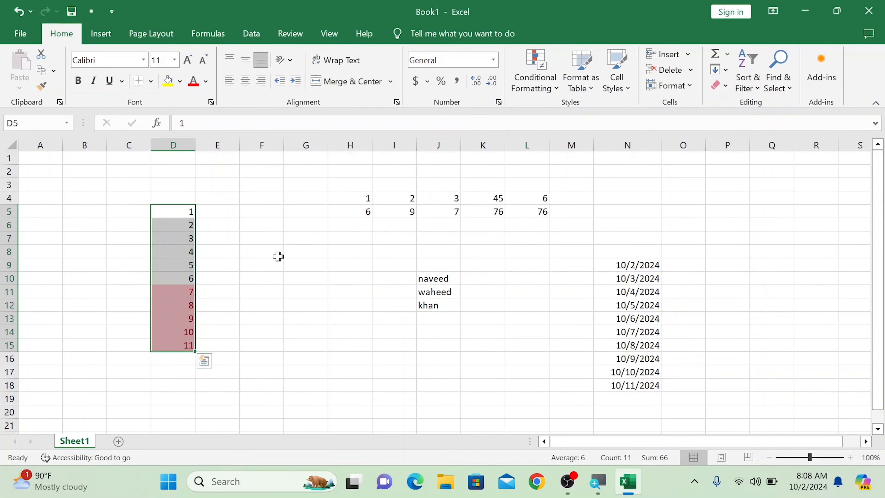
# Start a data row in row 8 with a person's name in F8, 23 in G8 and 56 in H8
pyautogui.click(269, 253)
pyautogui.write('n')
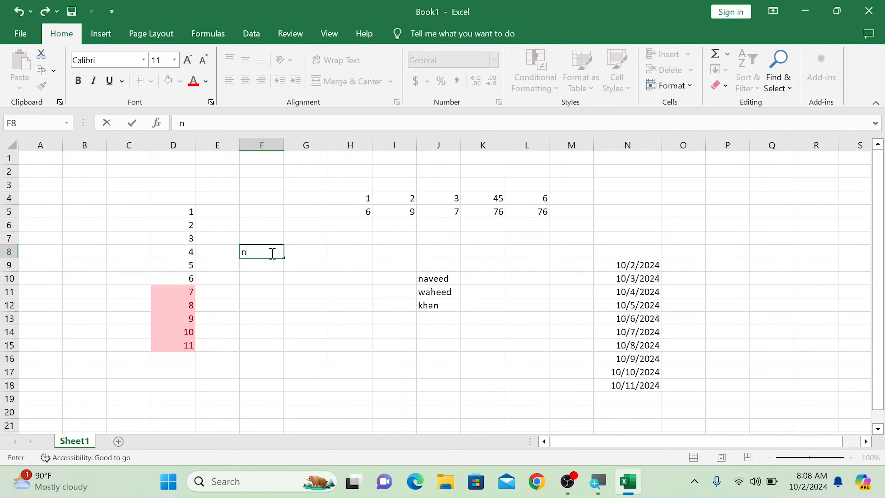
pyautogui.write('aveed')
pyautogui.press('Tab')
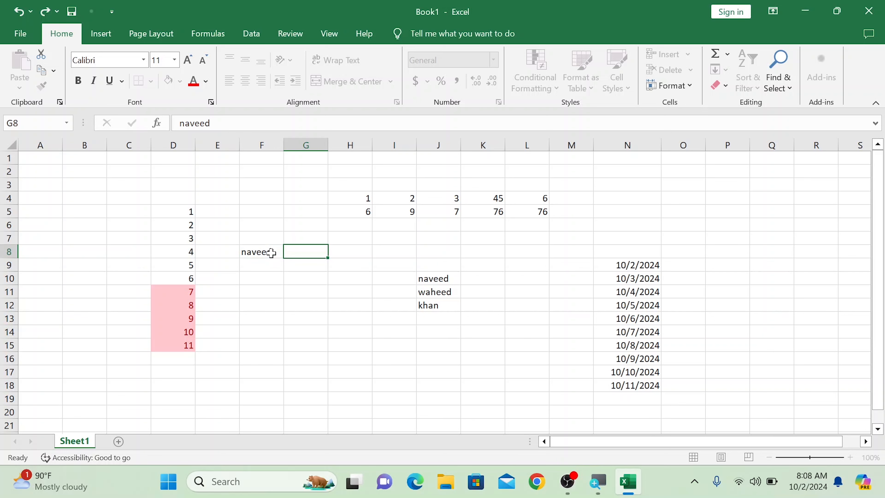
pyautogui.write('23')
pyautogui.press('Tab')
pyautogui.write('56')
pyautogui.press('Tab')
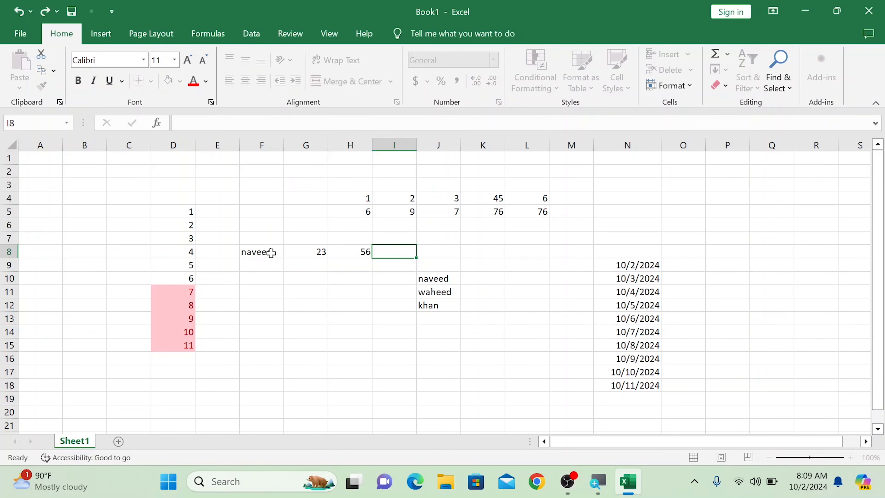
# Complete row 8 with 67, 45, 67 and 23 in cells I8 to L8
pyautogui.write('67')
pyautogui.press('capslock')
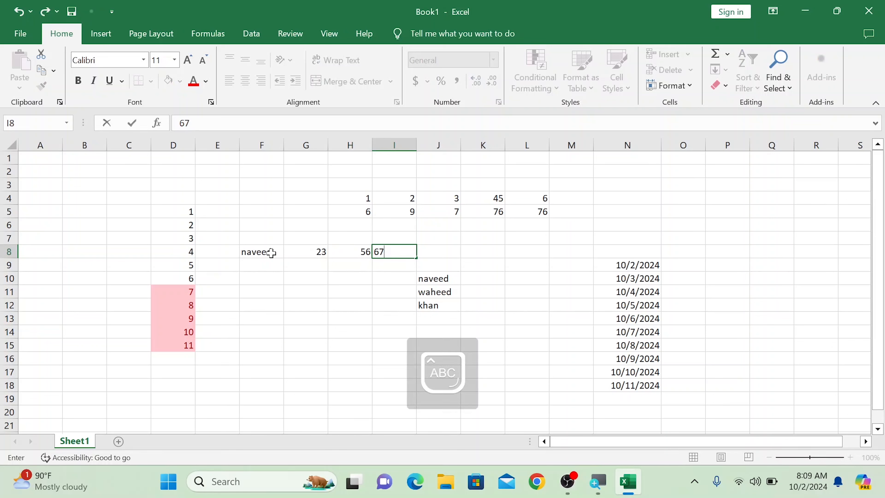
pyautogui.press('Tab')
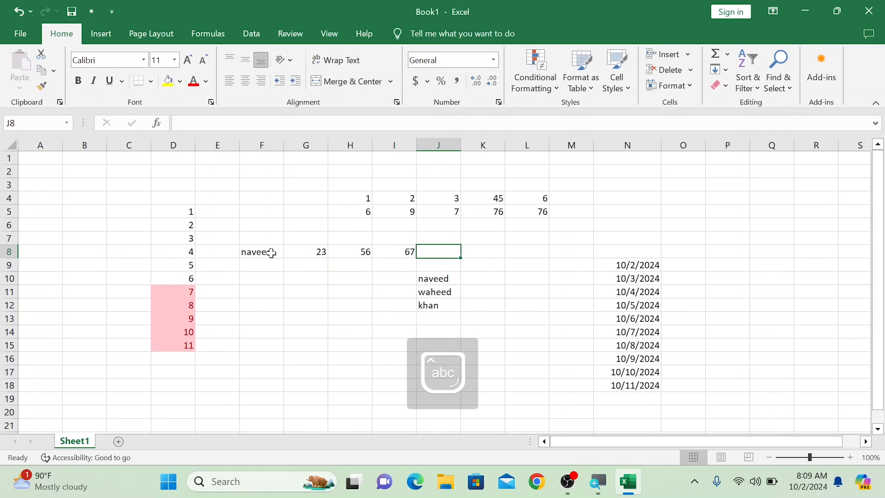
pyautogui.write('45')
pyautogui.press('Tab')
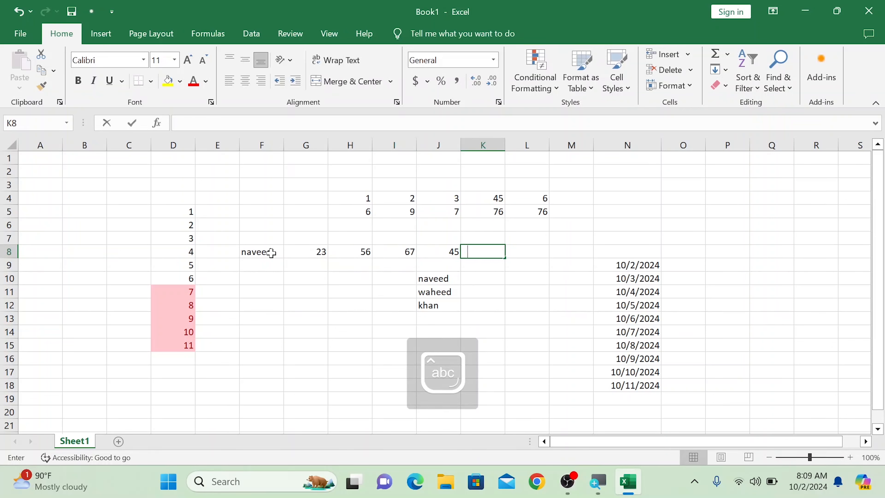
pyautogui.write('67')
pyautogui.press('Tab')
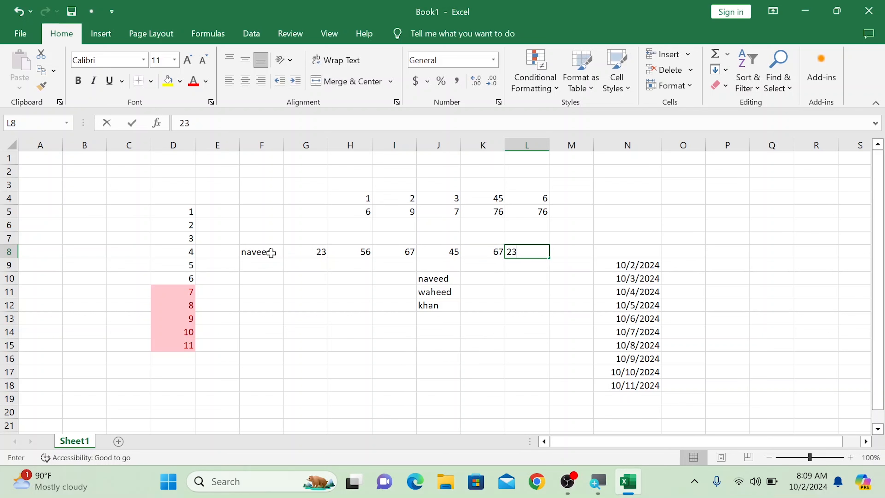
pyautogui.write('23')
pyautogui.click(288, 277)
# Preview an Above Average rule on G8:L8 with Light Red Fill with Dark Red Text and cancel it
pyautogui.moveTo(298, 250); pyautogui.dragTo(522, 250)
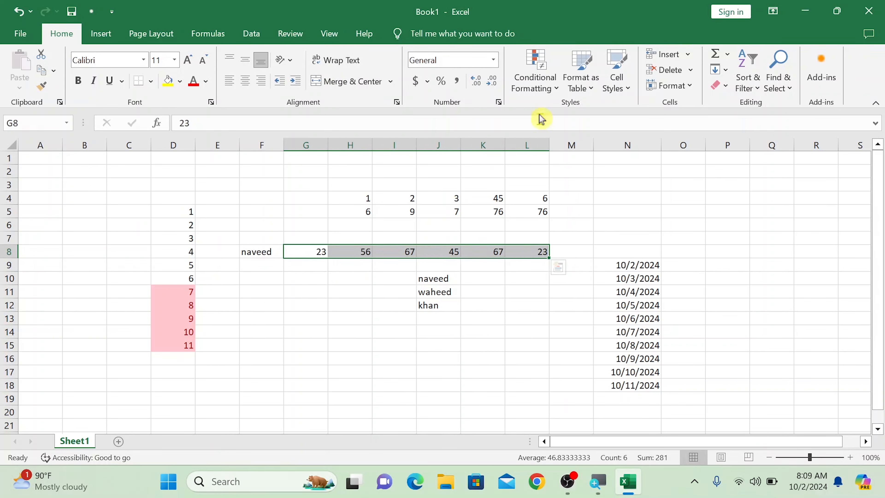
pyautogui.click(556, 87)
pyautogui.moveTo(571, 127)
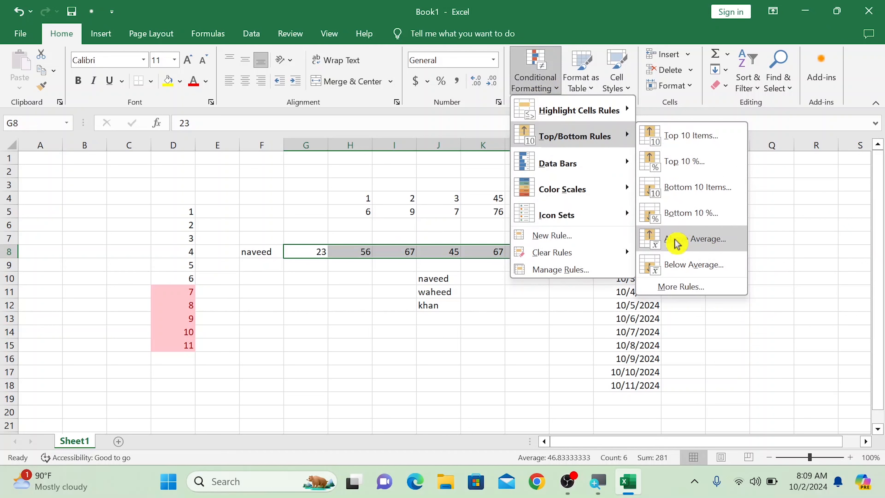
pyautogui.click(652, 239)
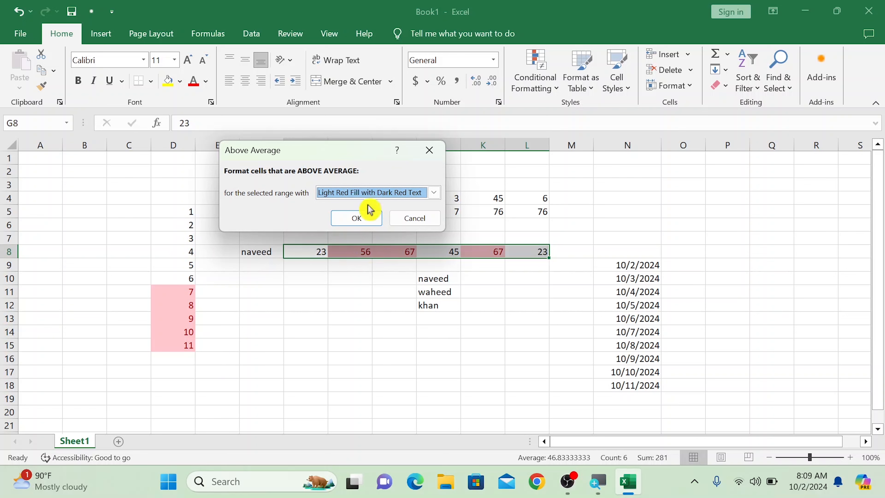
pyautogui.click(429, 163)
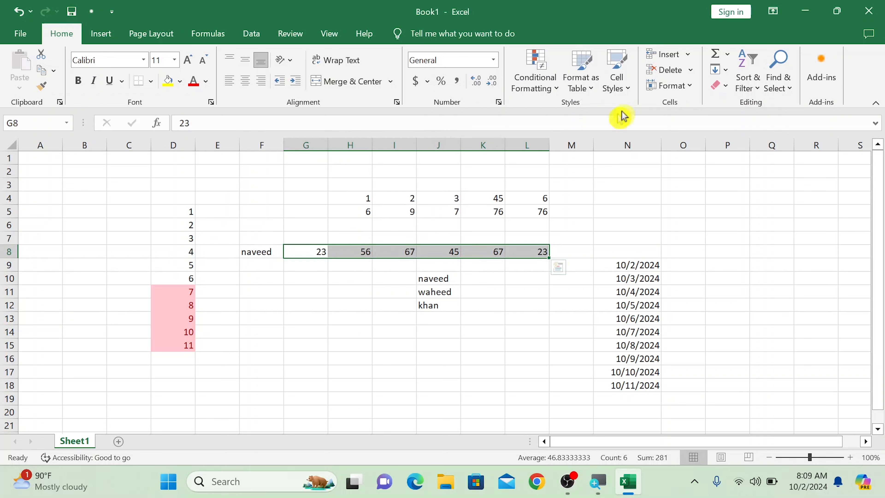
# Preview a Below Average rule on G8:L8 with Light Red Fill with Dark Red Text and cancel it
pyautogui.click(545, 97)
pyautogui.moveTo(588, 136)
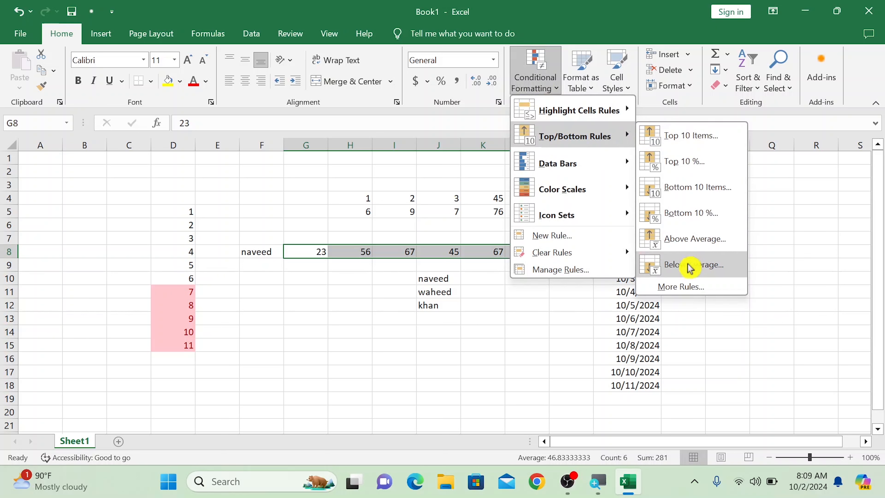
pyautogui.click(686, 269)
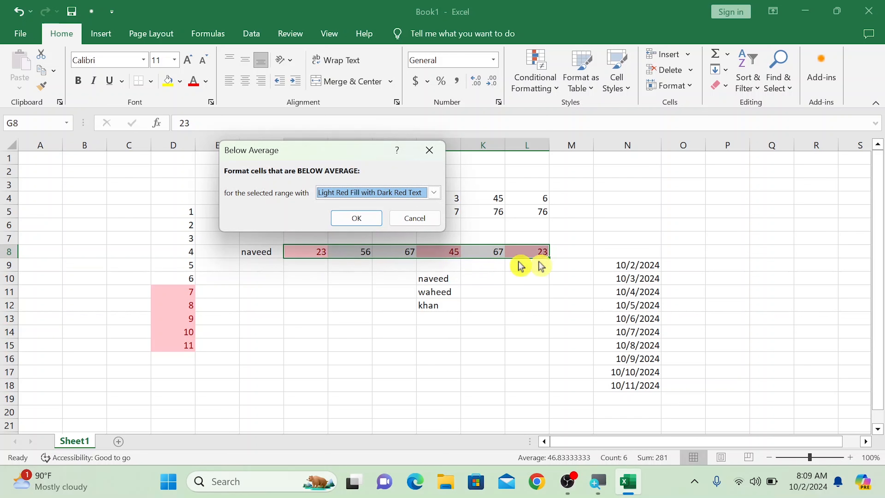
pyautogui.click(431, 150)
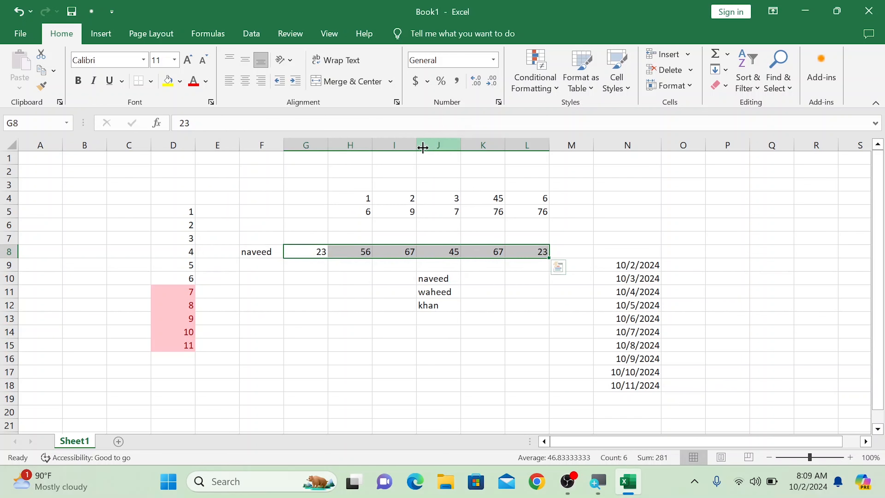
pyautogui.click(554, 96)
pyautogui.moveTo(580, 138)
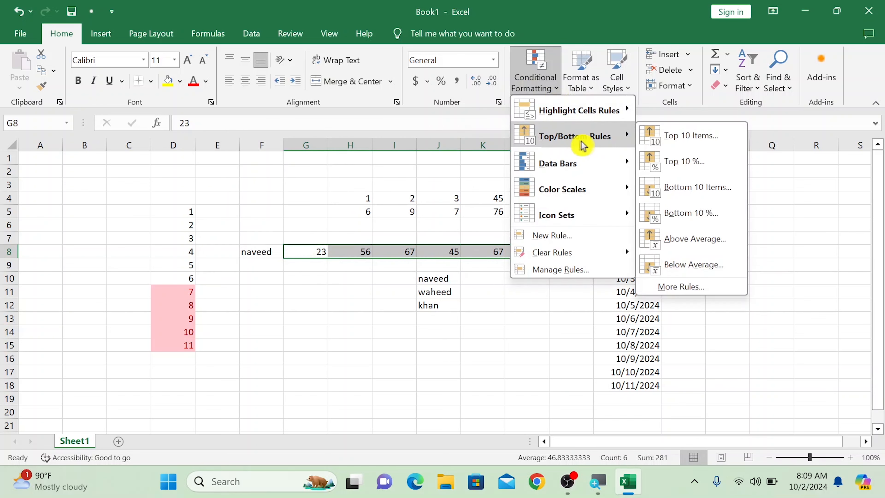
pyautogui.moveTo(582, 165)
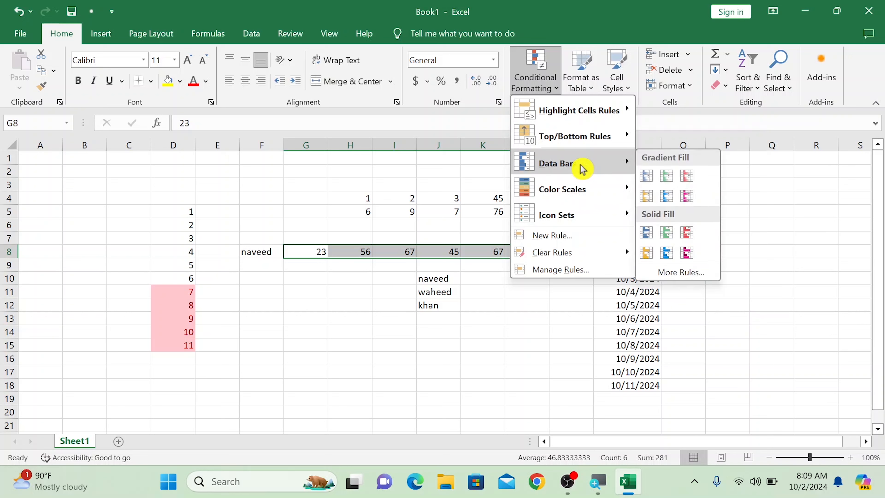
pyautogui.click(392, 277)
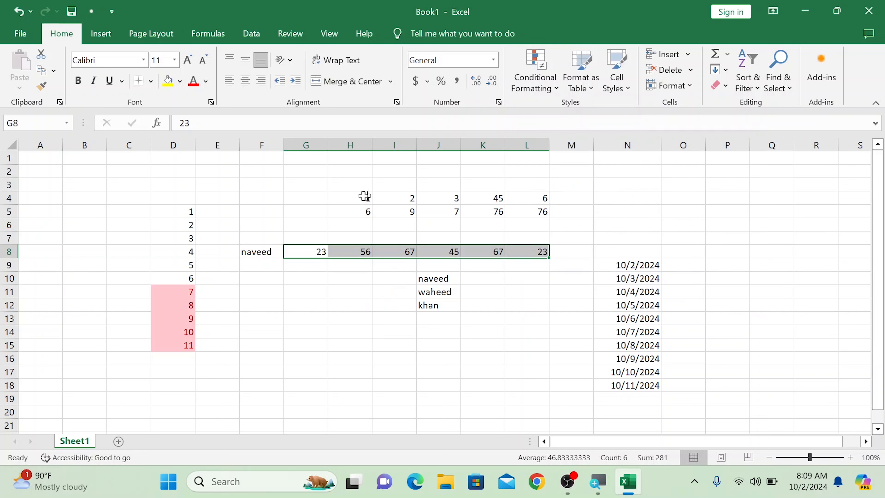
# Apply purple gradient fill data bars to the range H3:L5
pyautogui.moveTo(362, 186); pyautogui.dragTo(543, 211)
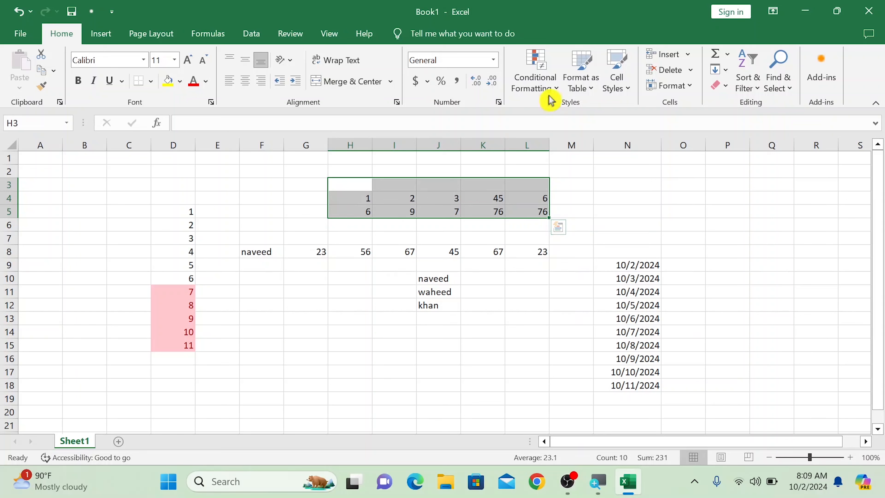
pyautogui.click(552, 89)
pyautogui.moveTo(577, 167)
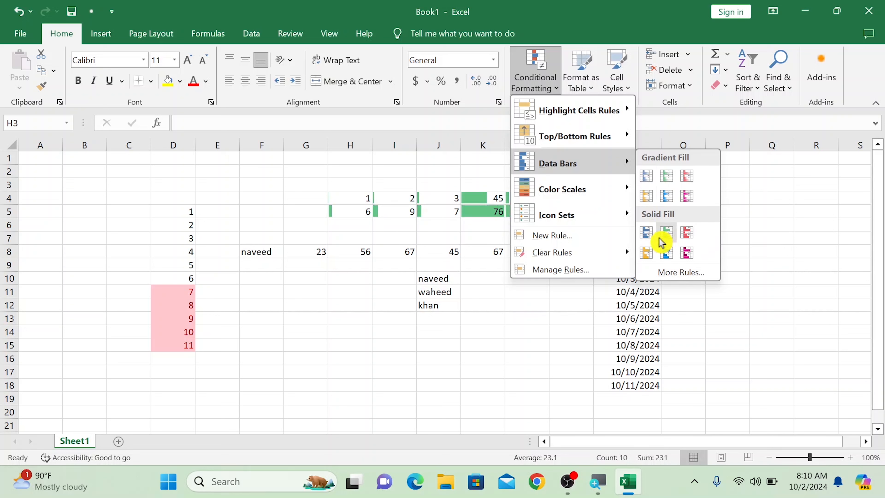
pyautogui.click(685, 198)
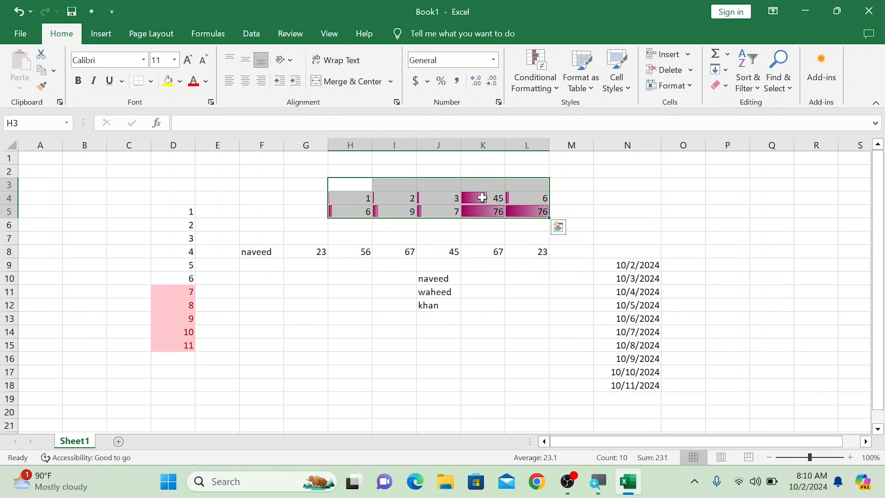
# Preview other data bar fills and the color scales on H3:L5 without applying any of them
pyautogui.click(535, 82)
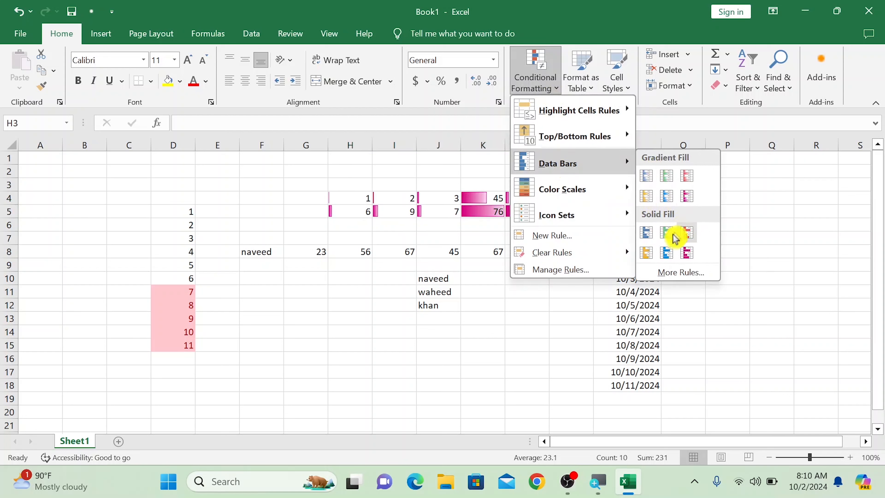
pyautogui.moveTo(596, 192)
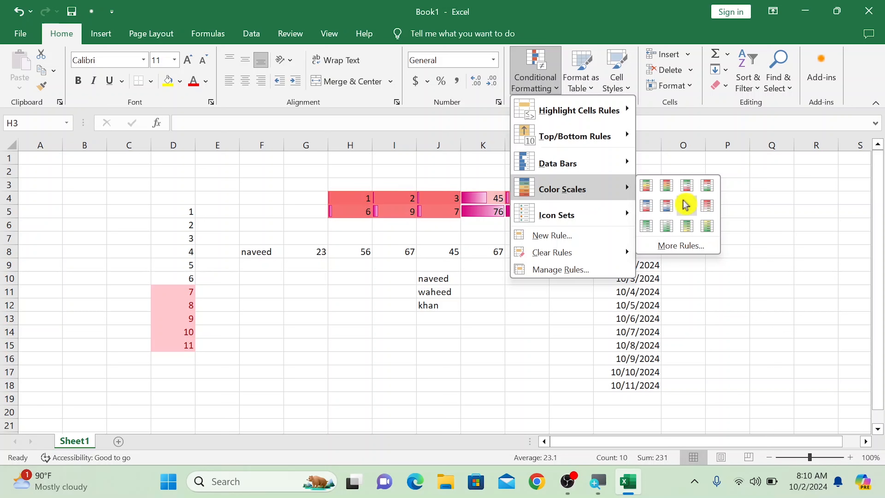
pyautogui.click(448, 168)
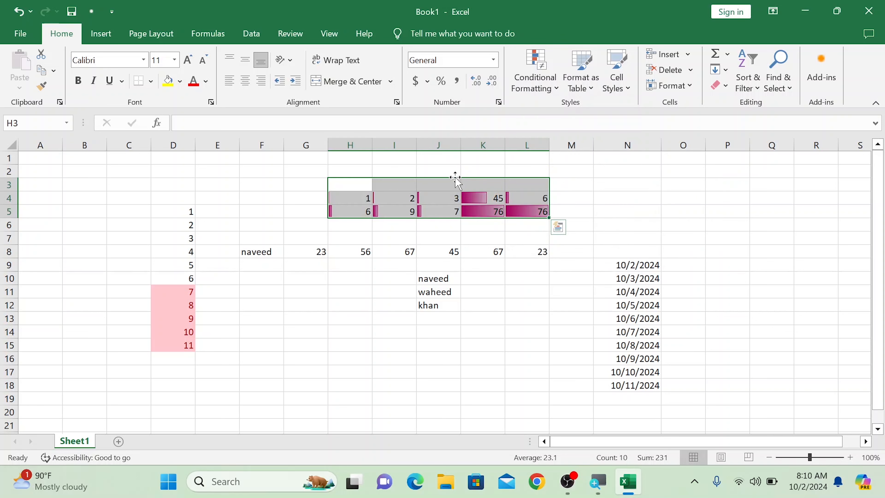
# Undo the purple data bars on H3:L5
pyautogui.hotkey('ctrl', 'q')
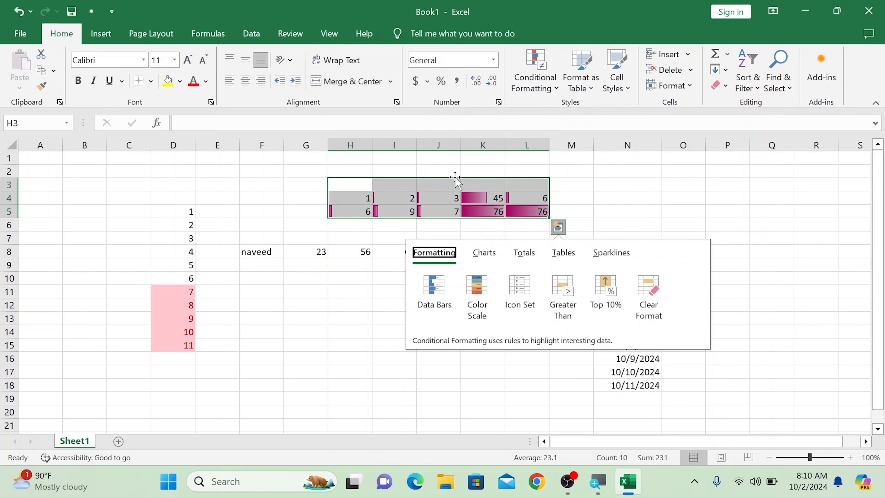
pyautogui.click(381, 290)
pyautogui.click(393, 201)
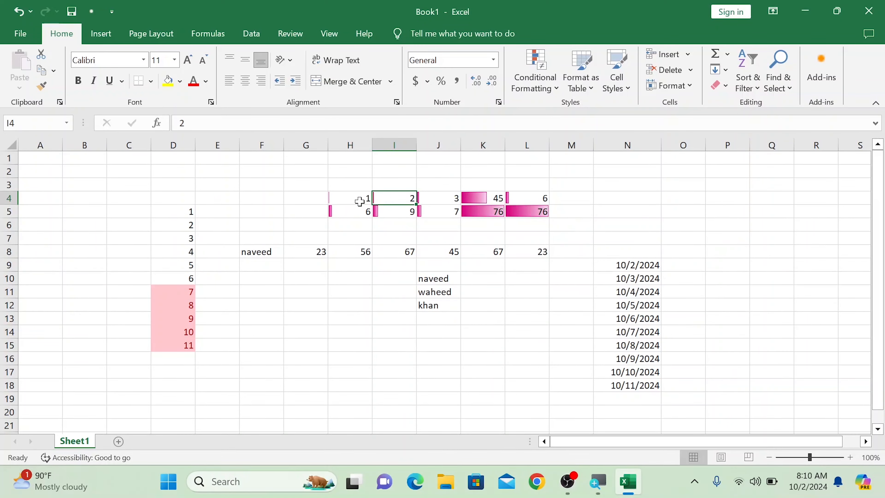
pyautogui.click(364, 201)
pyautogui.moveTo(368, 205); pyautogui.dragTo(528, 211)
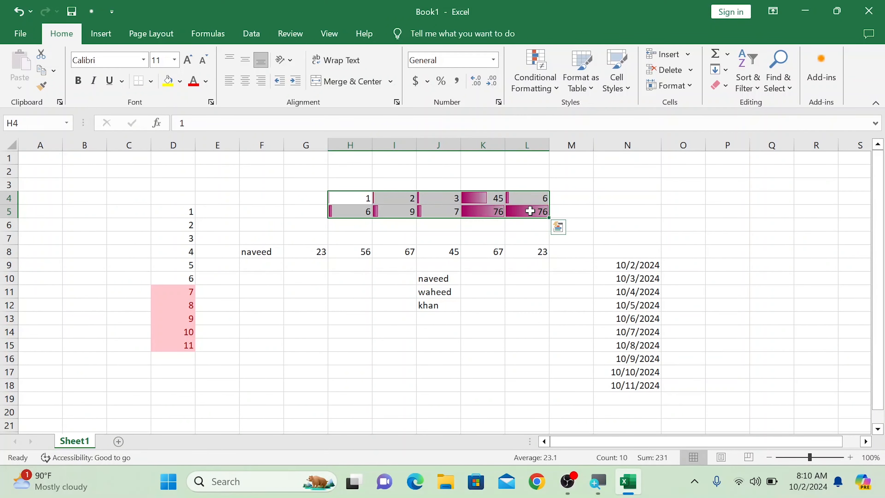
pyautogui.hotkey('ctrl', 'z')
# Apply the five-bar Ratings icon set to H3:L5
pyautogui.click(535, 82)
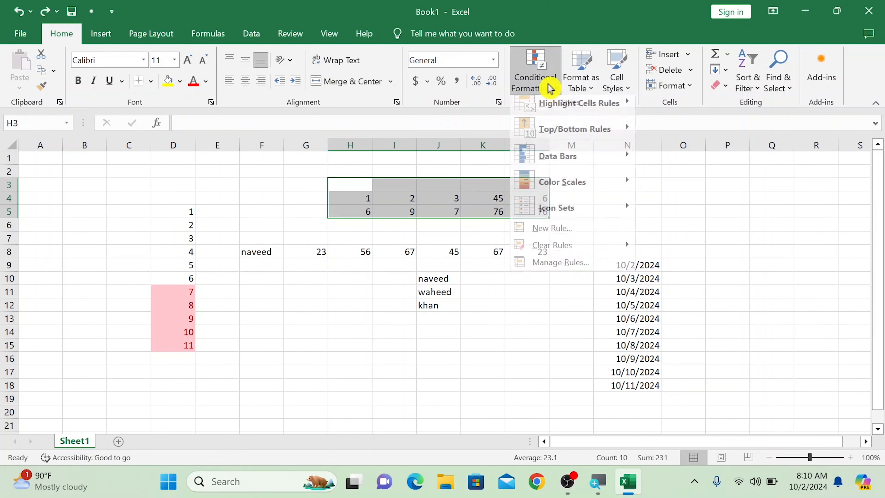
pyautogui.moveTo(574, 193)
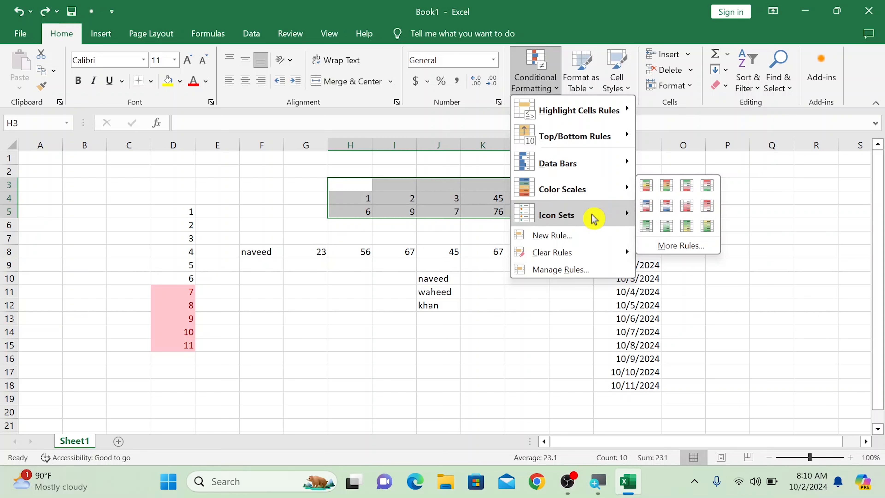
pyautogui.moveTo(624, 211)
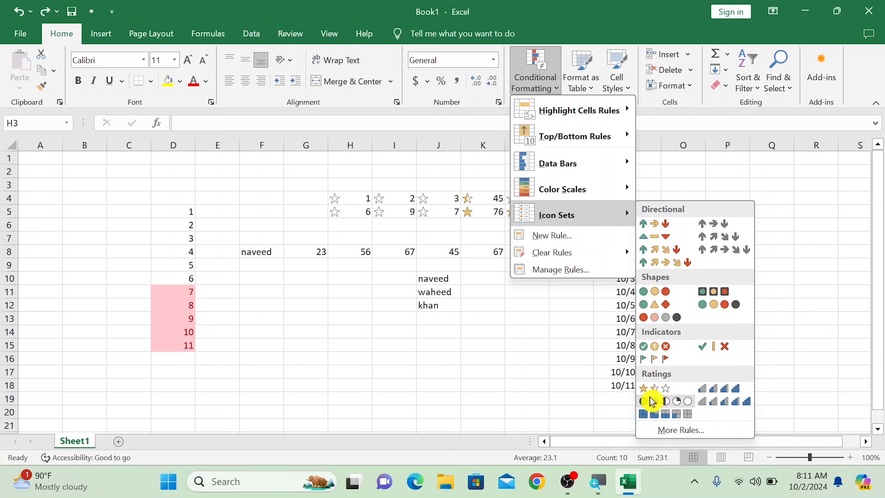
pyautogui.click(723, 402)
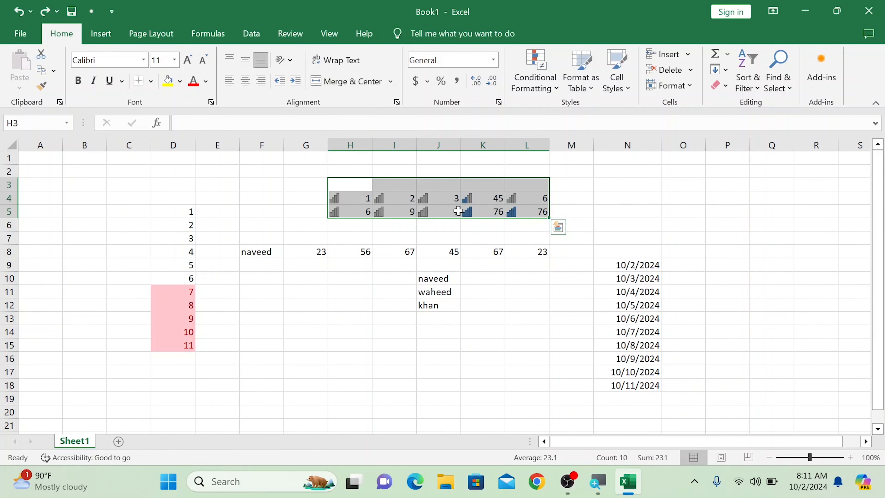
# Preview the other Ratings icon sets on H3:L5 without applying any of them
pyautogui.click(536, 90)
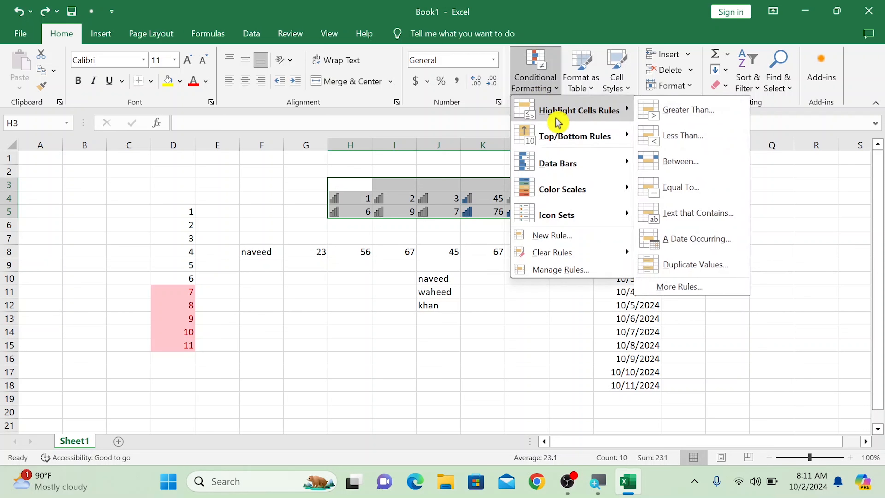
pyautogui.moveTo(563, 213)
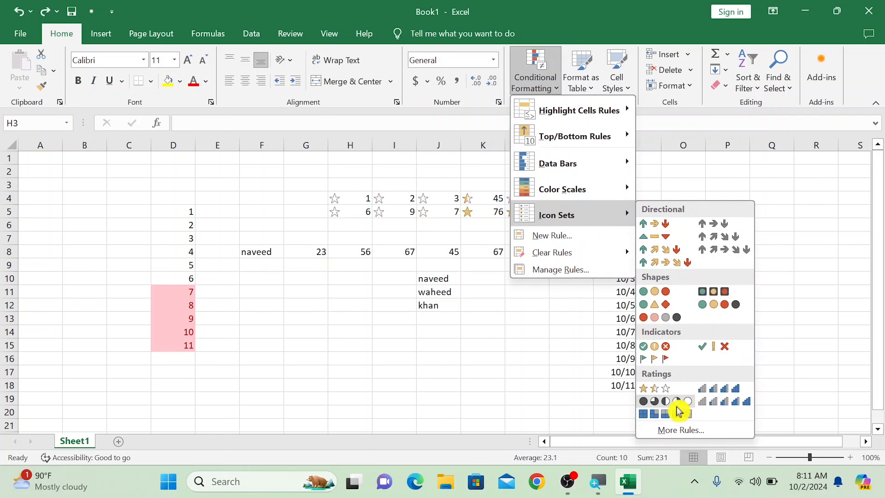
pyautogui.click(446, 225)
pyautogui.click(453, 164)
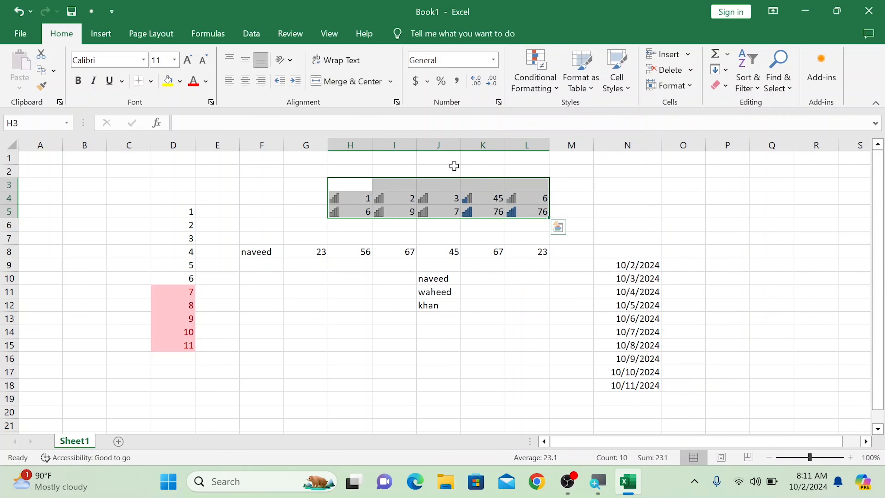
# Start a new 2-Color Scale formatting rule for H3:L5 with red as the lowest value's color
pyautogui.click(553, 91)
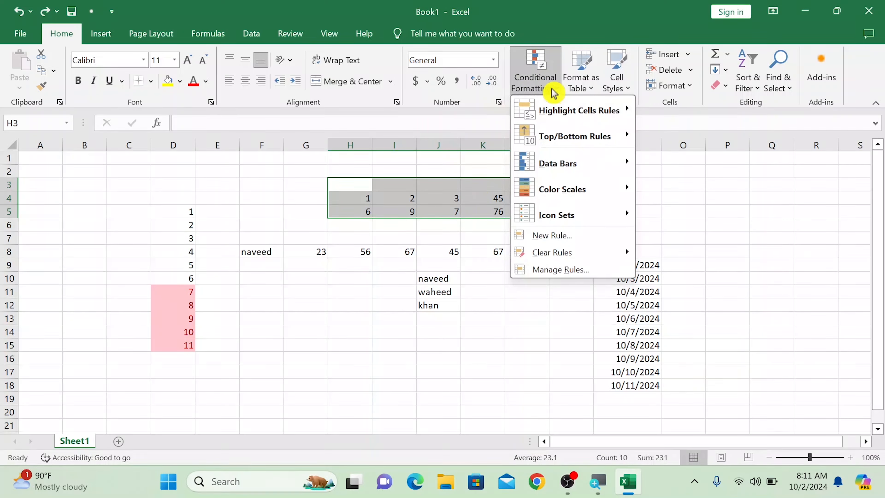
pyautogui.click(569, 240)
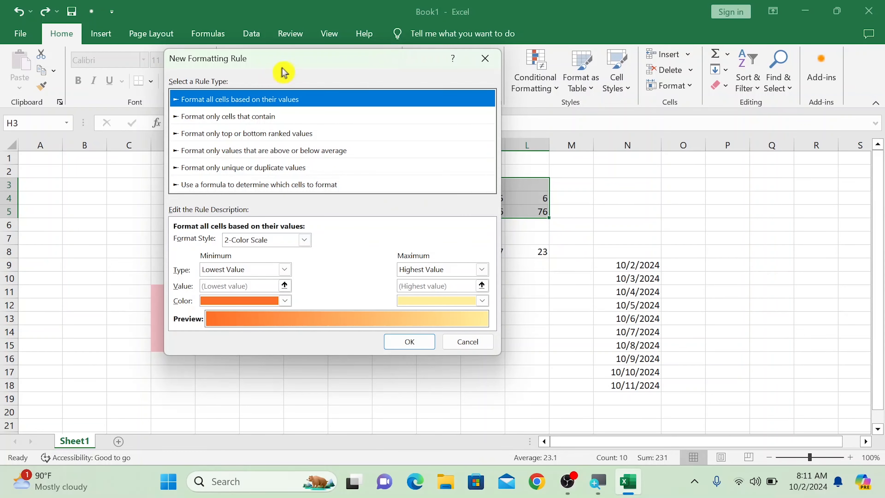
pyautogui.moveTo(283, 72); pyautogui.dragTo(662, 119)
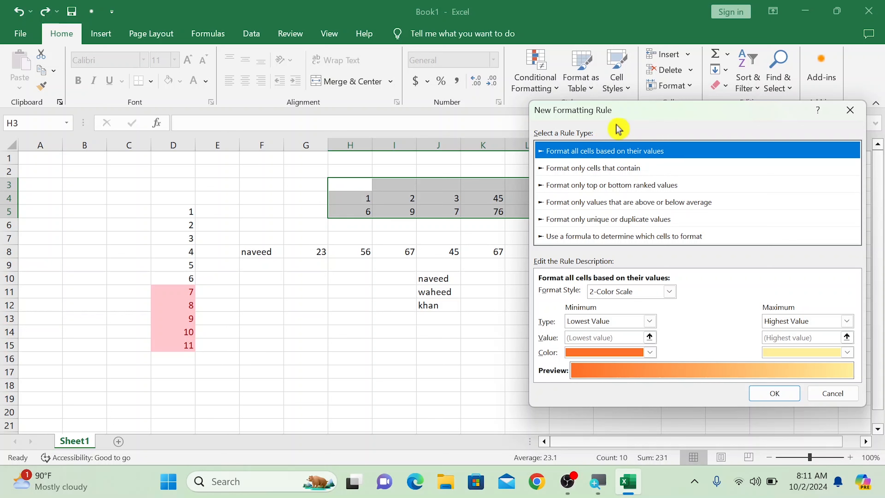
pyautogui.click(667, 291)
pyautogui.click(641, 304)
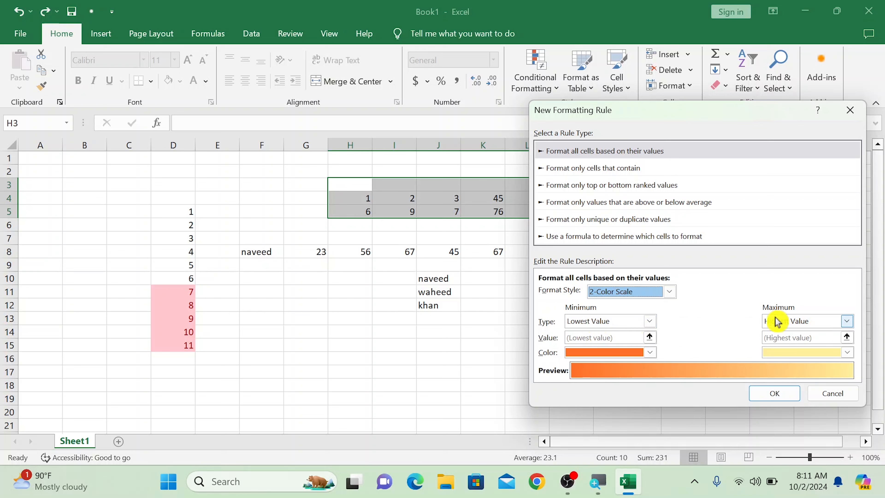
pyautogui.click(651, 352)
pyautogui.click(587, 321)
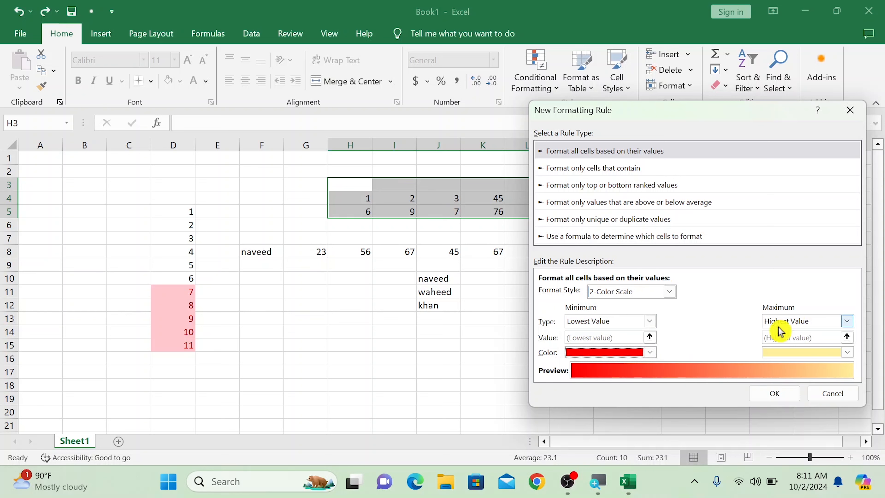
# Set the color scale's highest value color to yellow, apply the rule to H3:L5, and undo it
pyautogui.click(847, 322)
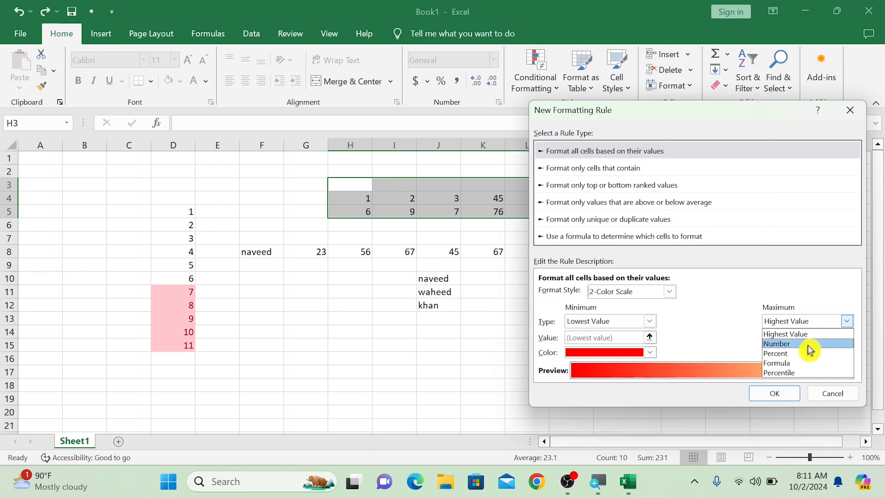
pyautogui.click(809, 333)
pyautogui.click(847, 352)
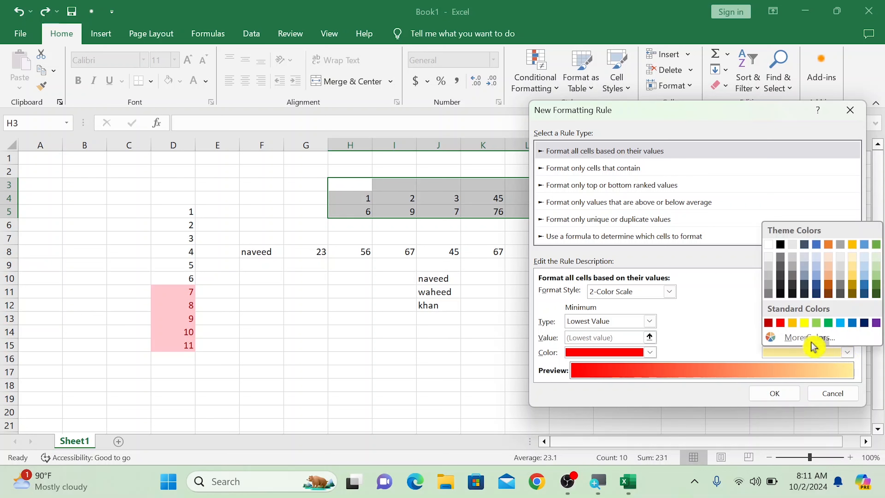
pyautogui.click(779, 245)
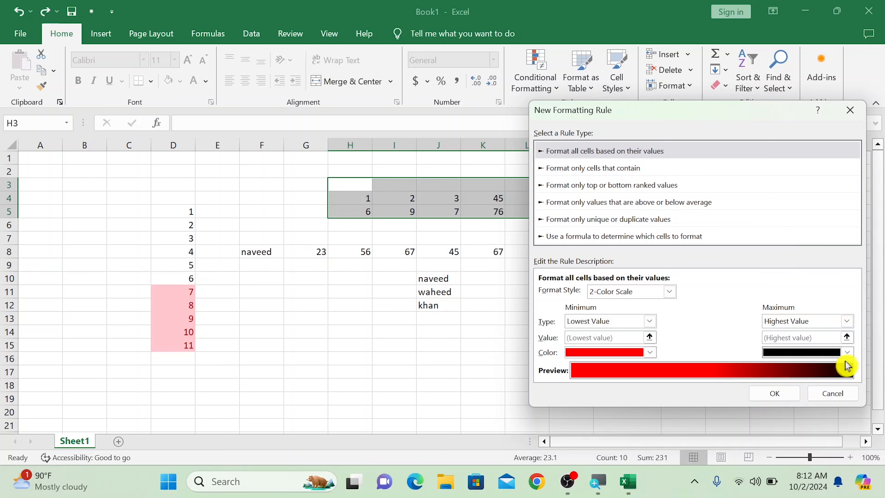
pyautogui.click(847, 352)
pyautogui.click(802, 324)
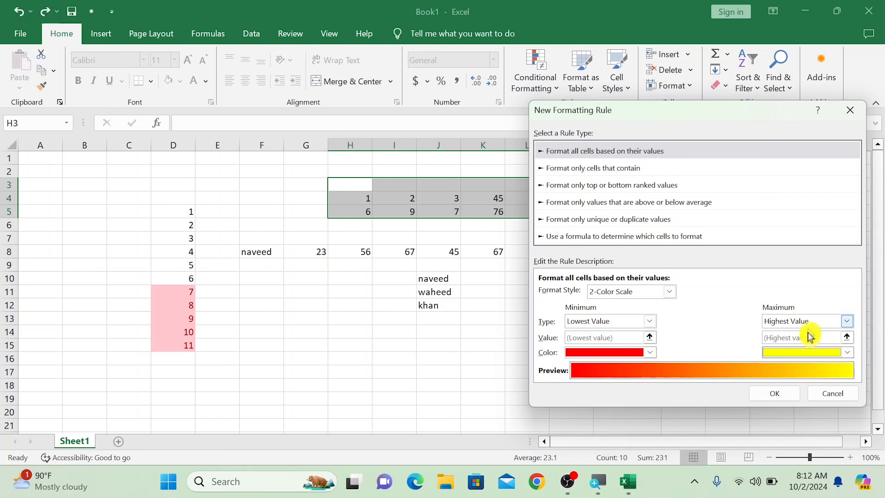
pyautogui.click(776, 393)
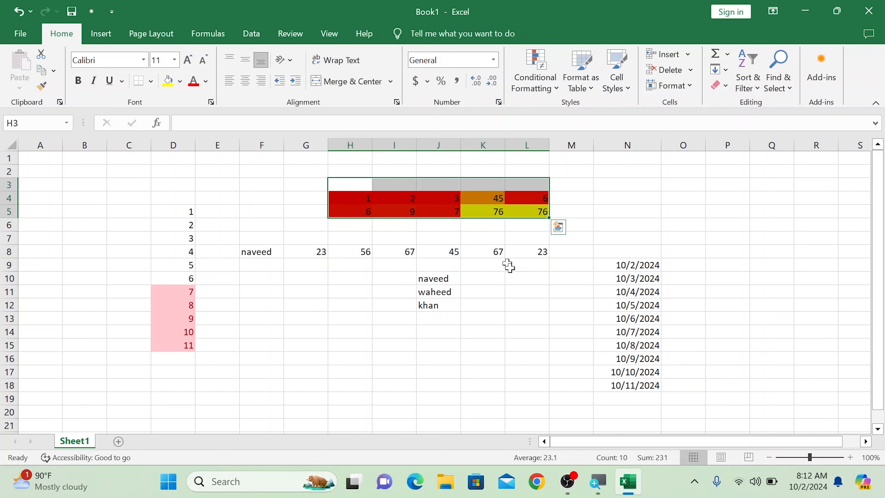
pyautogui.hotkey('ctrl', 'z')
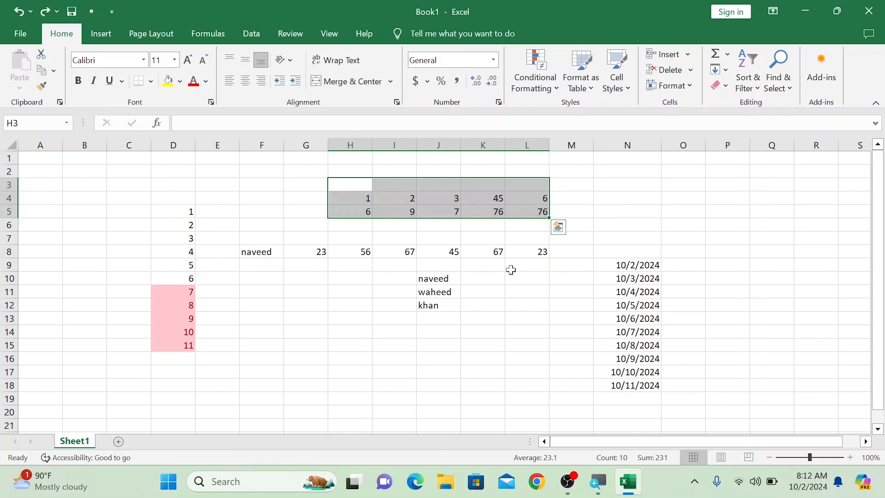
# Start a new rule for H3:L5 that formats only cells containing values between 2 and 7
pyautogui.click(556, 82)
pyautogui.click(571, 242)
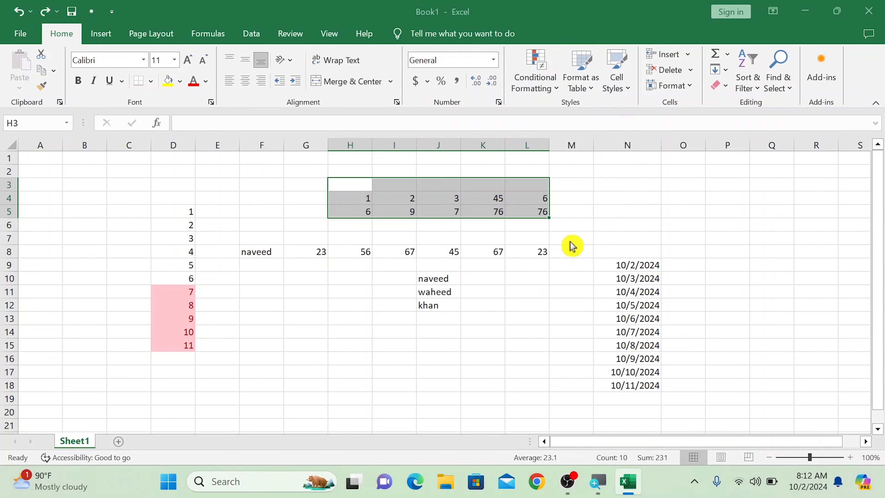
pyautogui.click(576, 171)
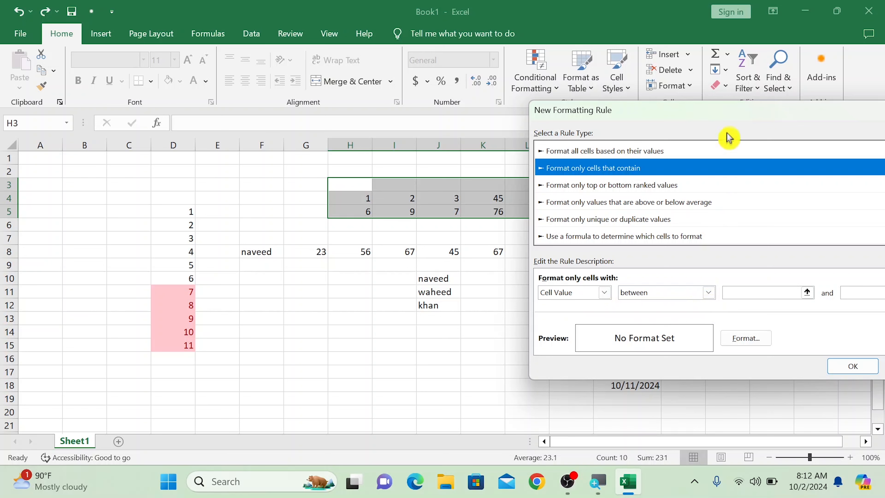
pyautogui.moveTo(638, 112); pyautogui.dragTo(205, 73)
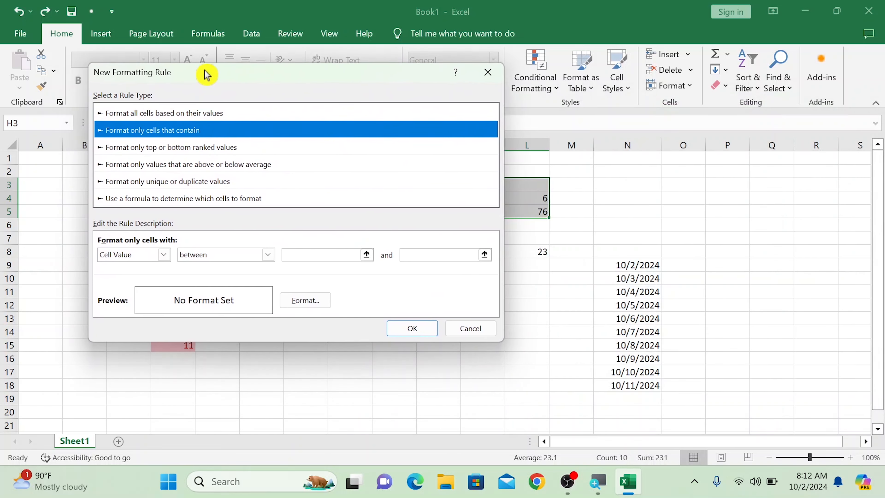
pyautogui.click(324, 252)
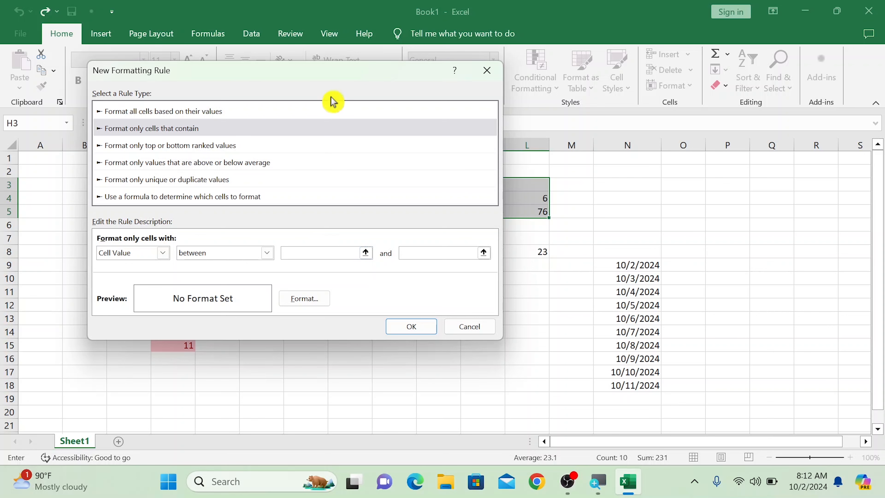
pyautogui.moveTo(337, 72); pyautogui.dragTo(330, 128)
pyautogui.click(304, 303)
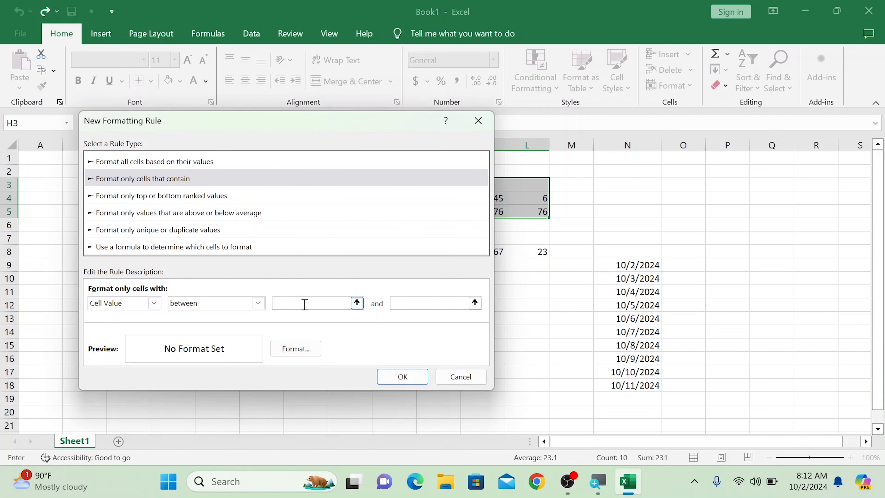
pyautogui.write('2')
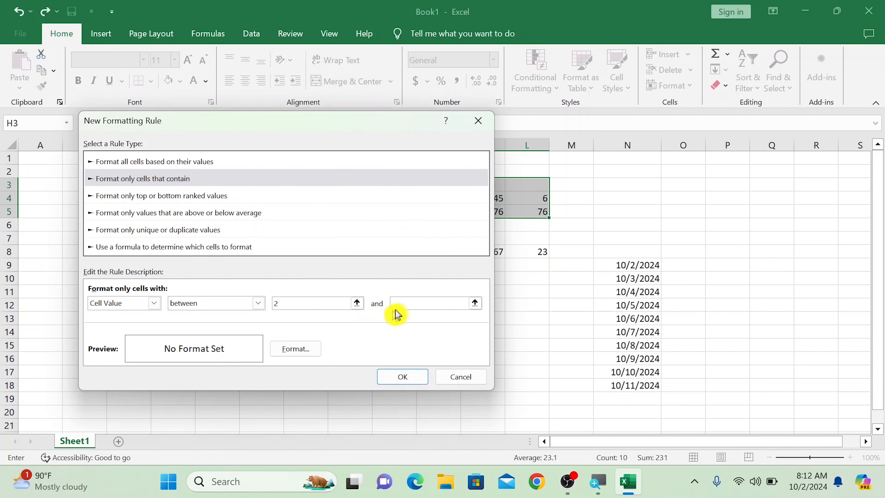
pyautogui.click(400, 302)
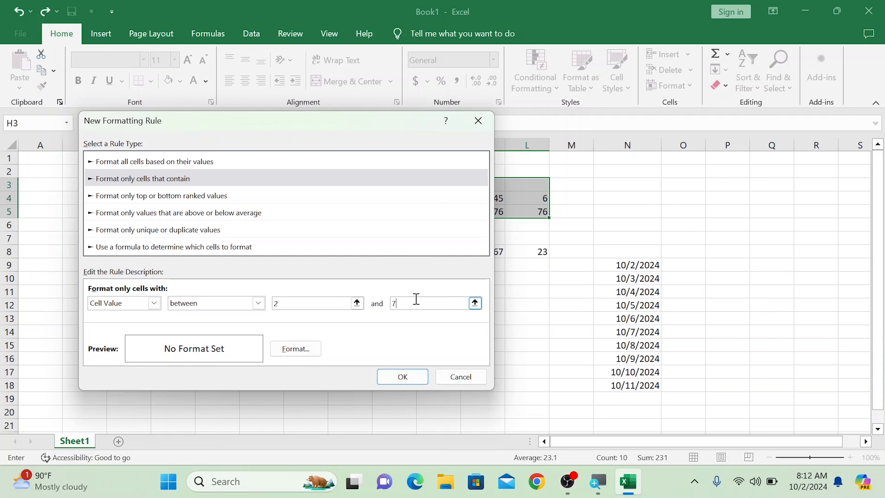
# Set the rule's format to Regular font style with red text and apply it to H3:L5
pyautogui.click(294, 353)
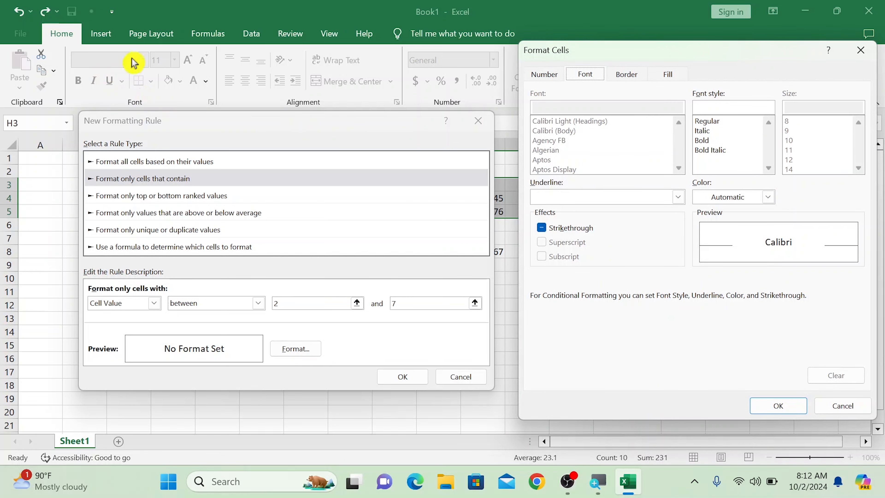
pyautogui.click(713, 131)
pyautogui.click(716, 124)
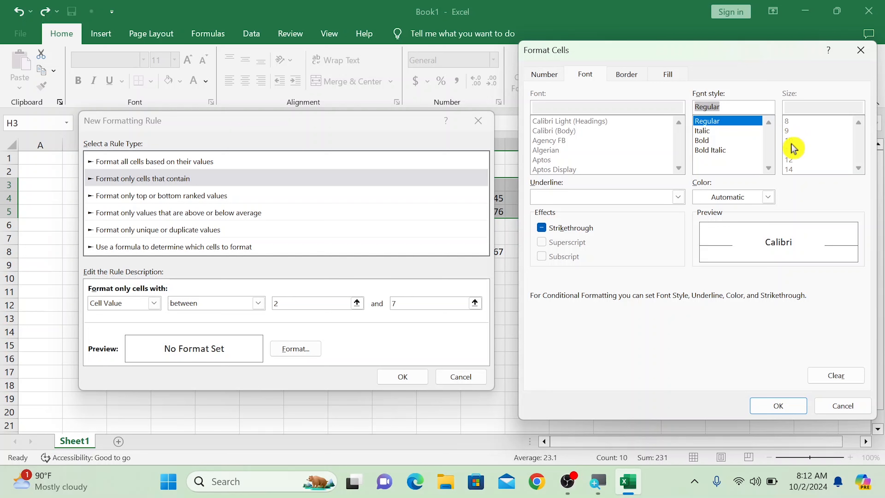
pyautogui.click(768, 197)
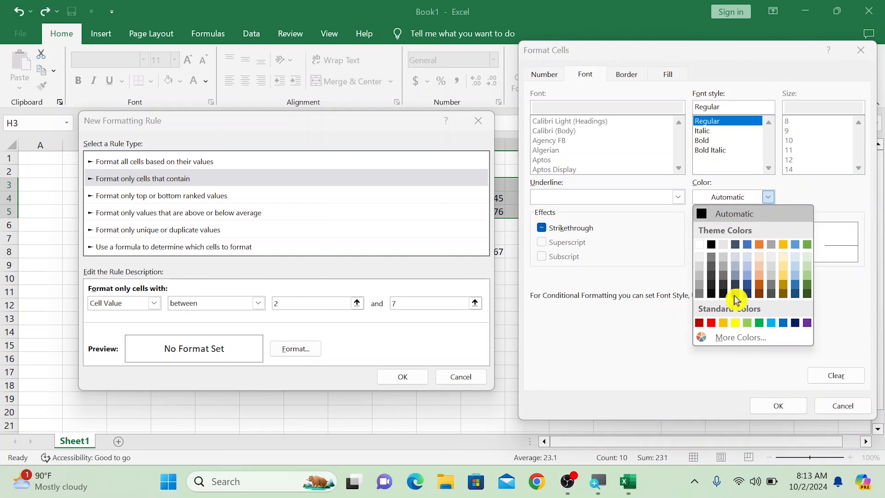
pyautogui.click(710, 323)
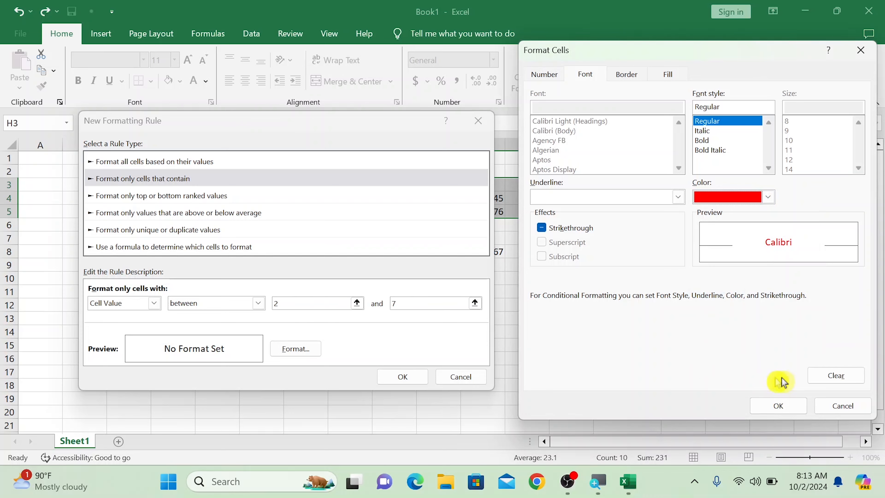
pyautogui.click(776, 406)
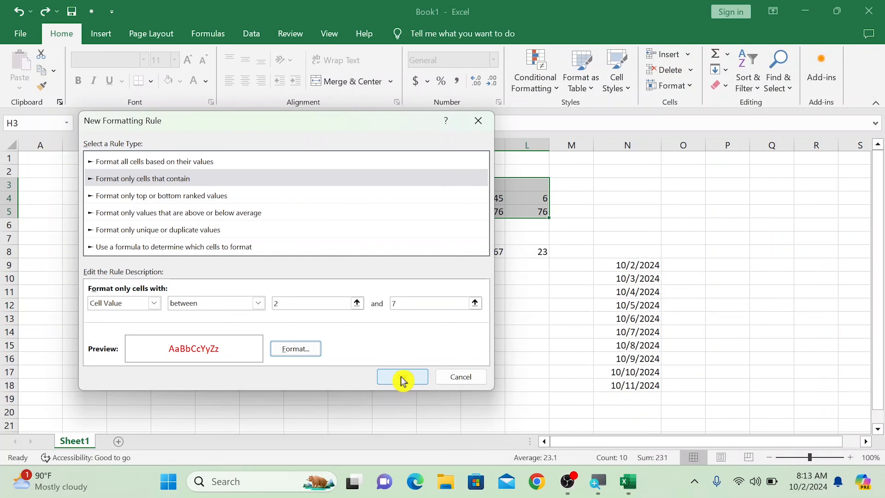
pyautogui.click(402, 377)
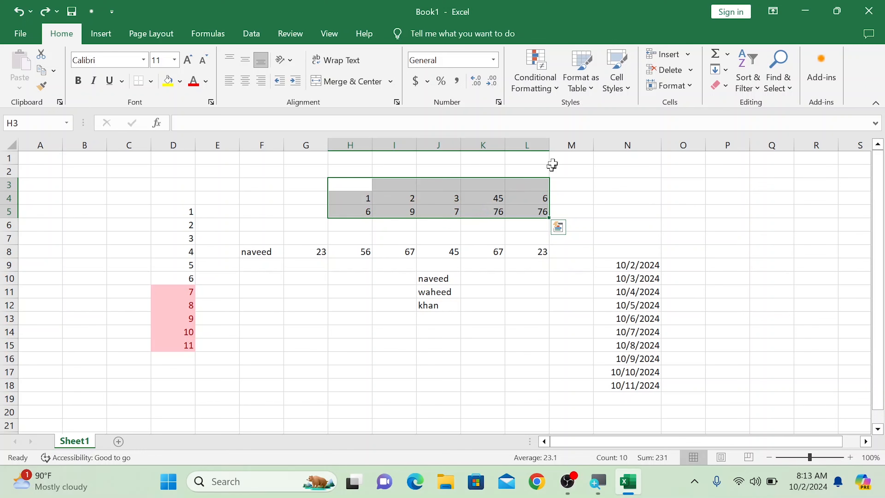
# Start a new rule for H3:L5 that formats only the top 5 ranked values
pyautogui.click(556, 89)
pyautogui.click(627, 234)
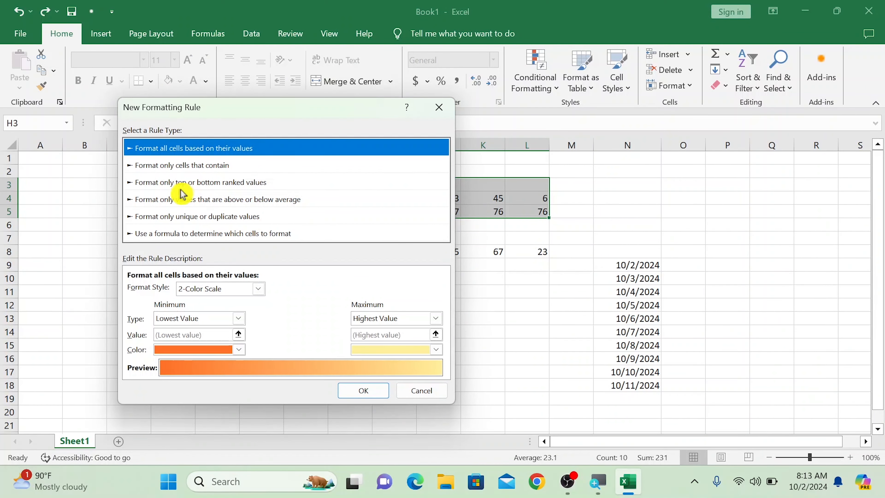
pyautogui.click(195, 183)
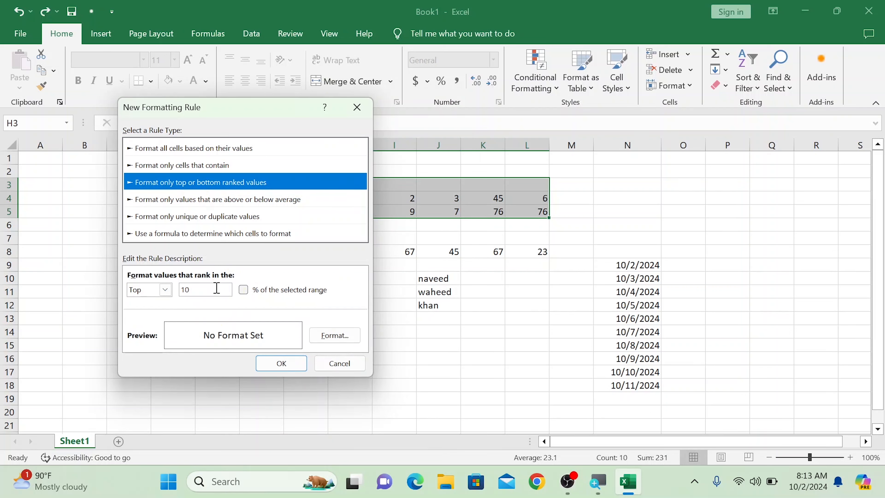
pyautogui.click(202, 289)
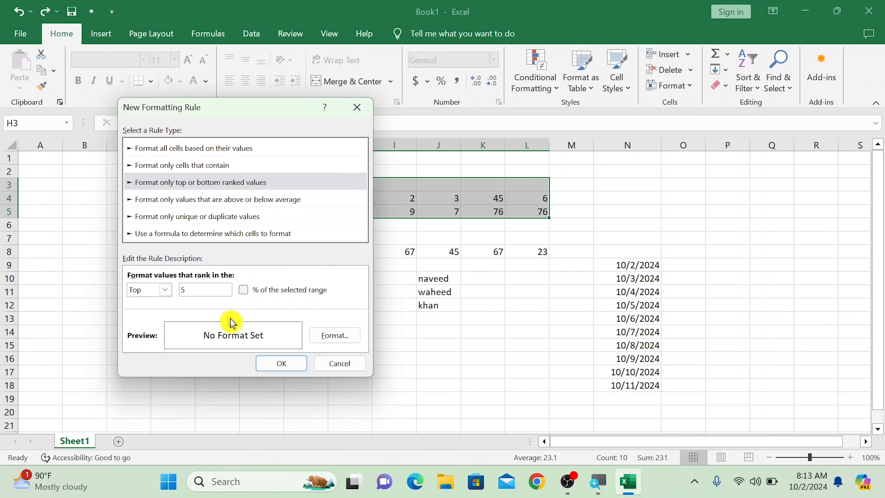
# Set the top-ranked values rule's font color to red and apply it to H3:L5
pyautogui.click(331, 337)
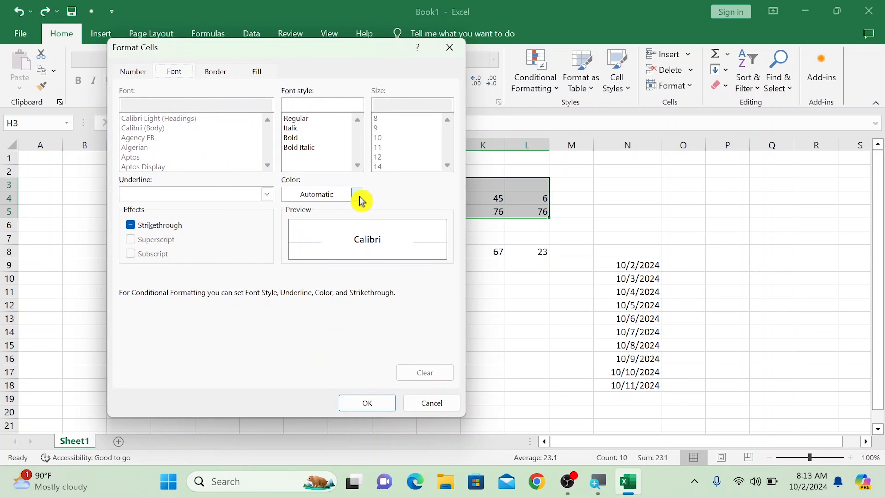
pyautogui.click(357, 195)
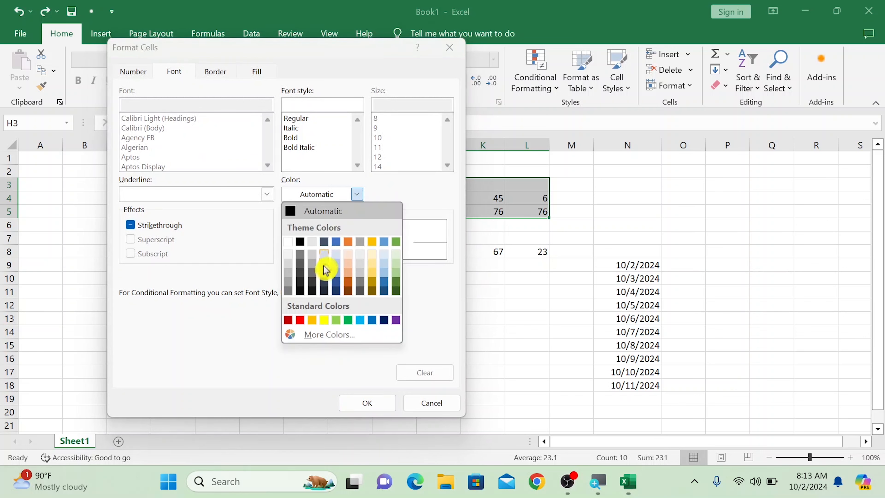
pyautogui.click(300, 320)
pyautogui.click(366, 406)
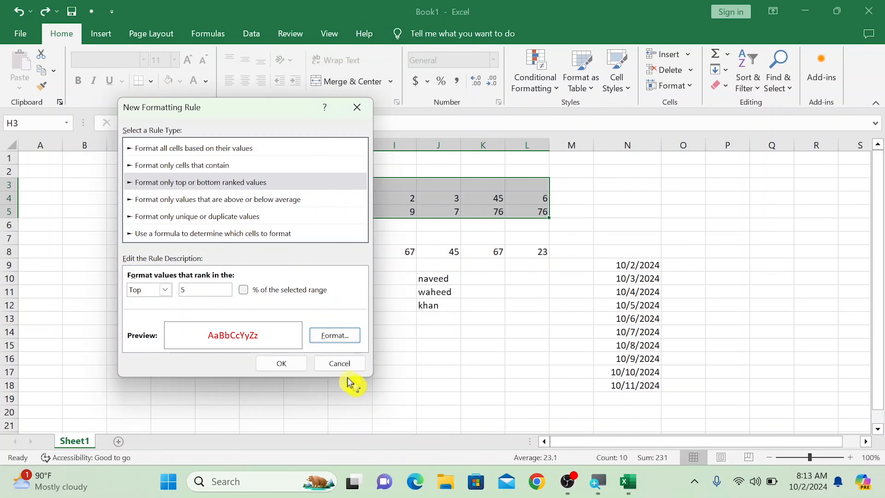
pyautogui.click(289, 364)
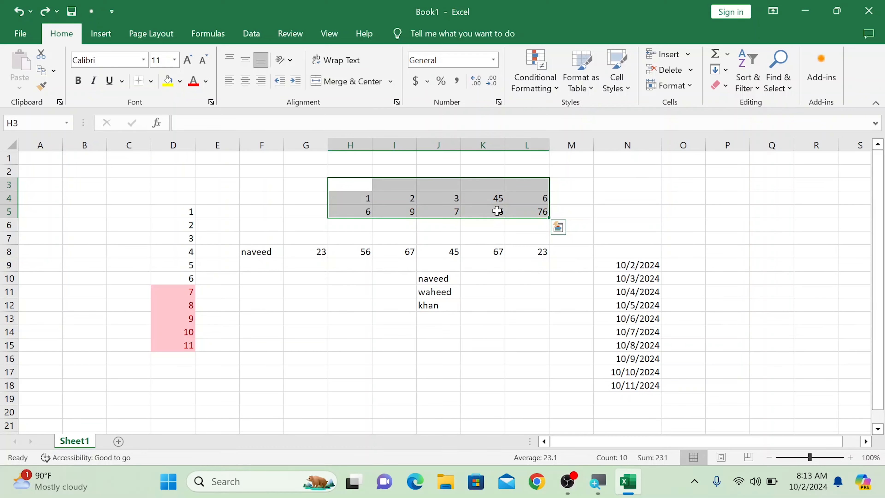
# Examine the above-or-below-average and unique-or-duplicate rule types, comparing them with the Highlight Cells Rules and Top/Bottom Rules presets
pyautogui.click(542, 85)
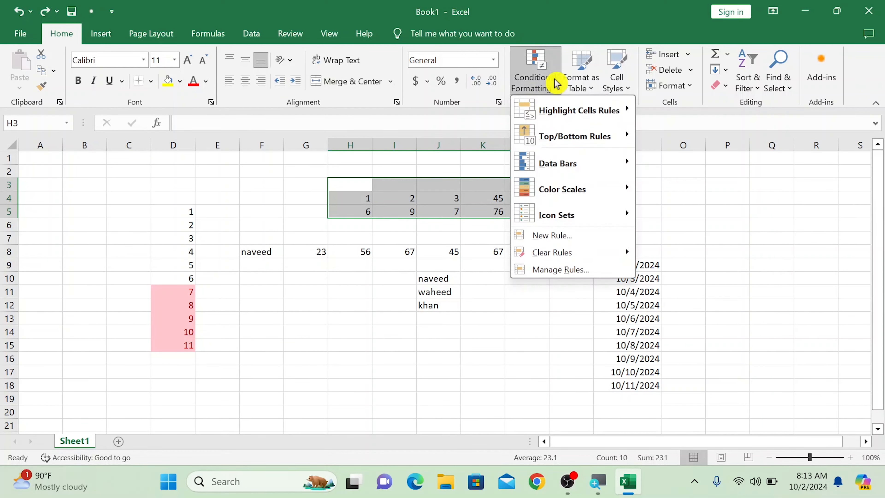
pyautogui.click(569, 232)
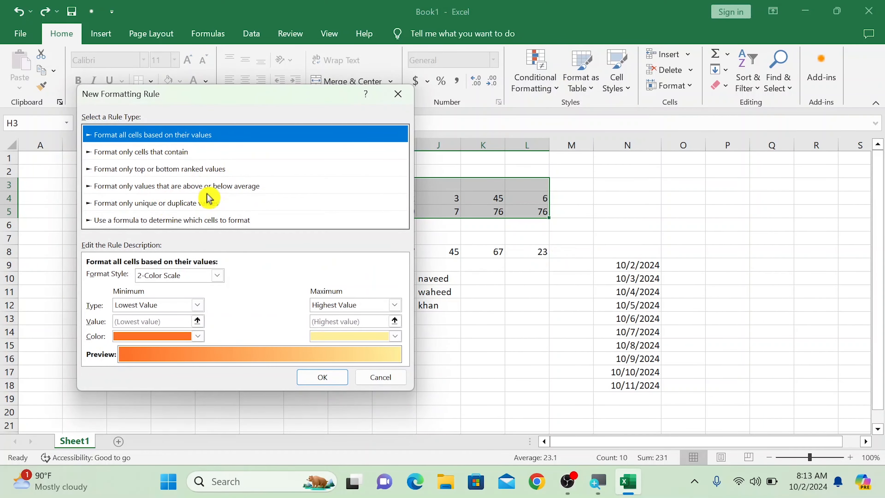
pyautogui.click(178, 187)
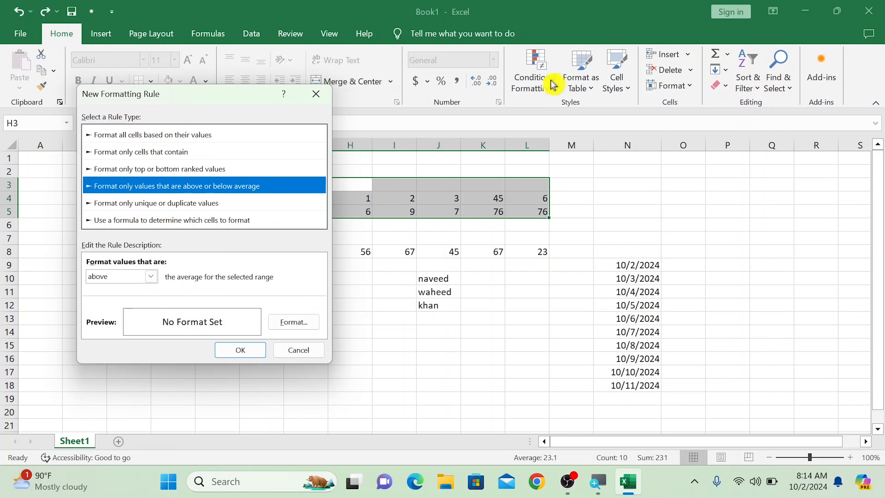
pyautogui.click(316, 93)
pyautogui.click(556, 87)
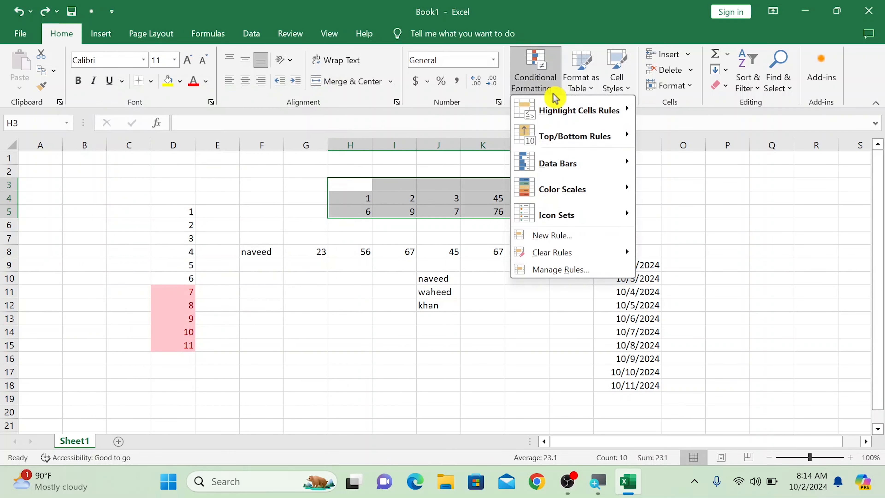
pyautogui.moveTo(559, 112)
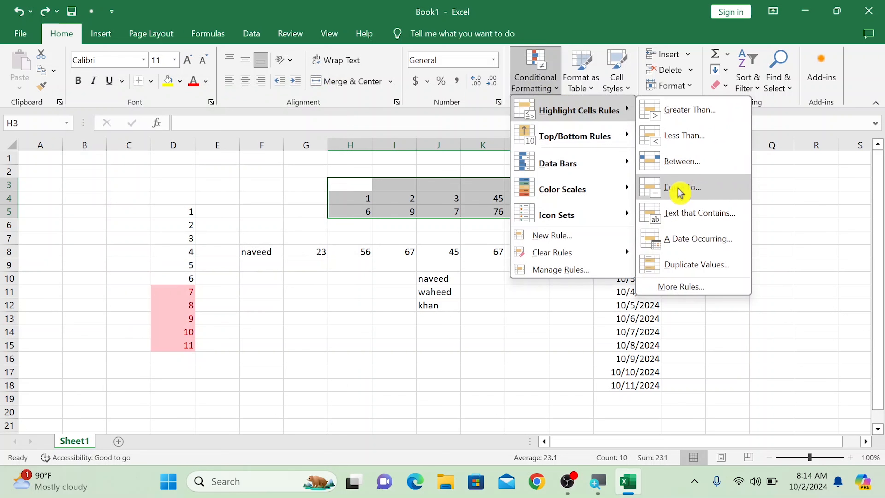
pyautogui.moveTo(616, 138)
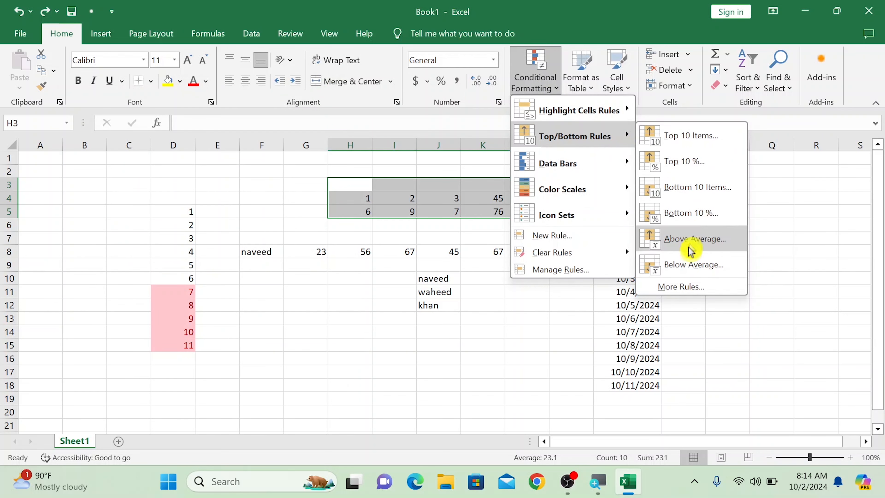
pyautogui.click(560, 237)
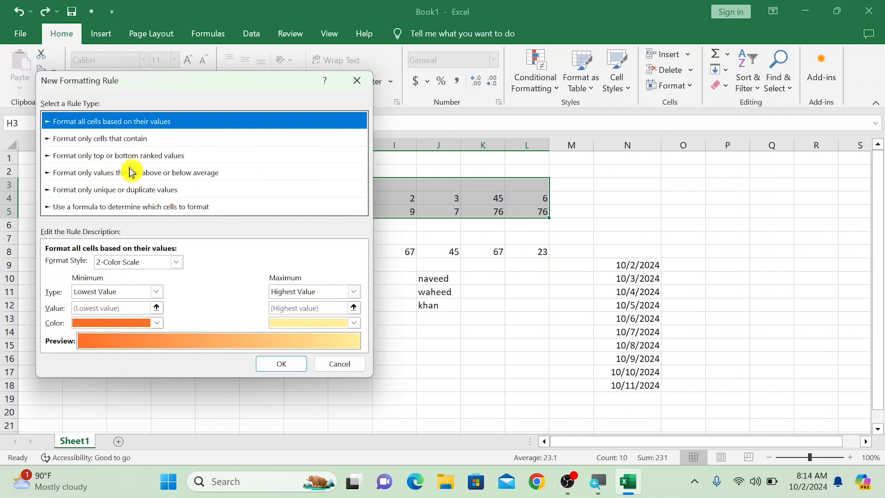
pyautogui.click(103, 192)
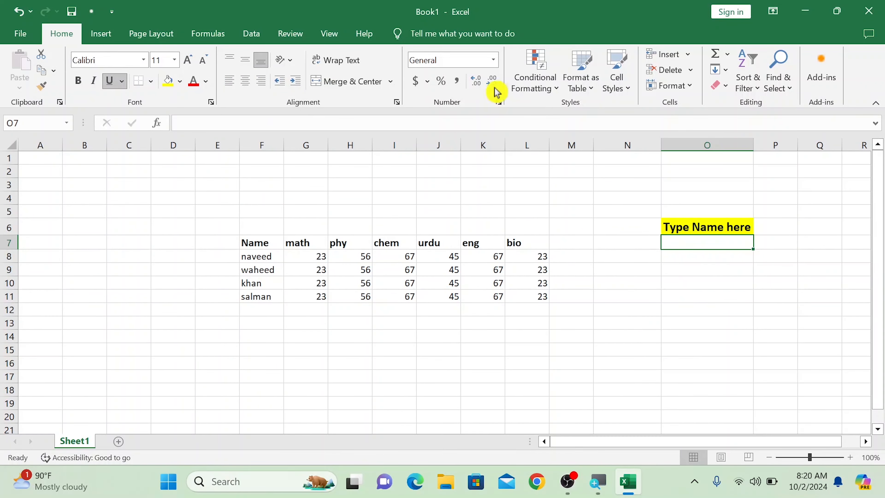
pyautogui.click(550, 91)
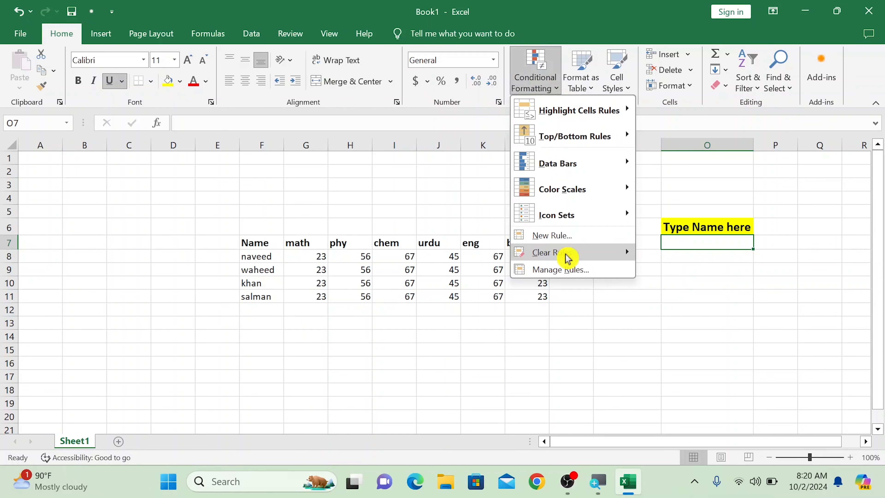
pyautogui.click(566, 236)
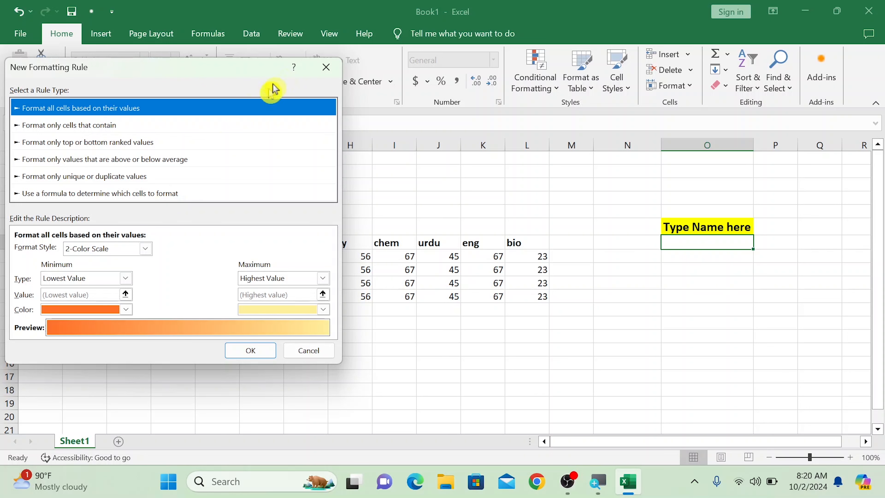
pyautogui.moveTo(245, 68); pyautogui.dragTo(127, 131)
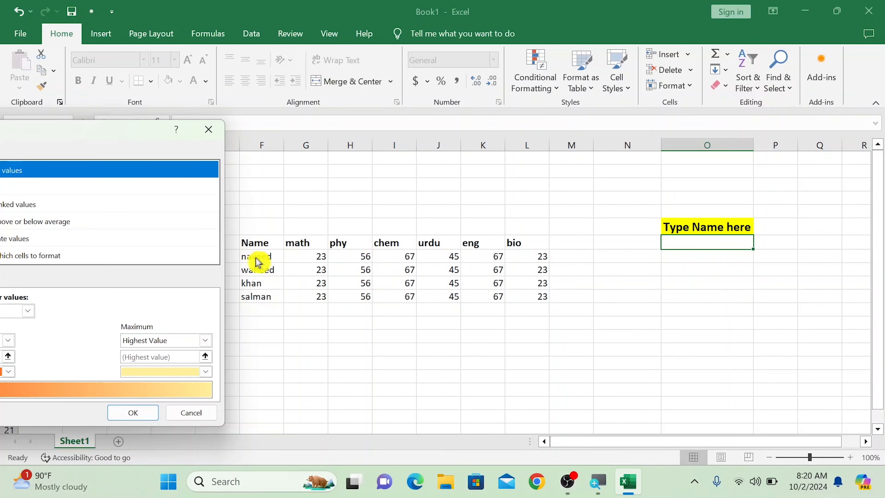
pyautogui.moveTo(146, 152); pyautogui.dragTo(195, 101)
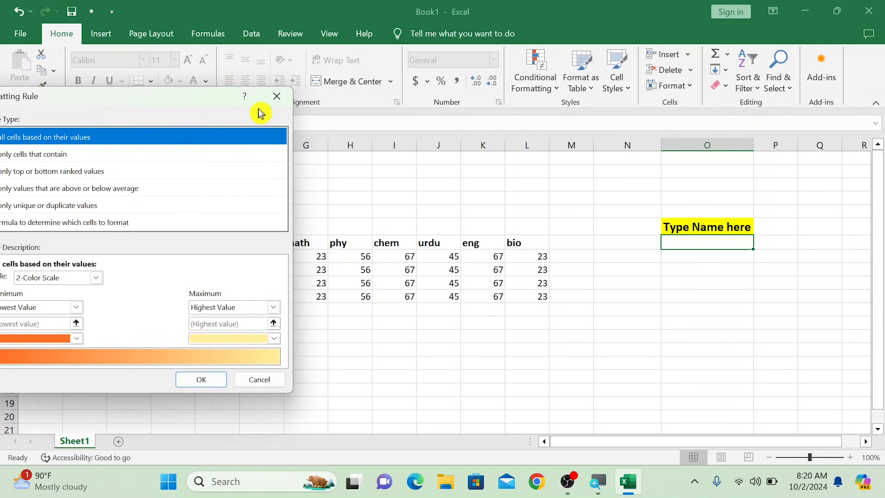
pyautogui.click(278, 99)
# Start a new rule for the marks table F7:L11 that uses a formula to determine which cells to format
pyautogui.moveTo(254, 241); pyautogui.dragTo(518, 293)
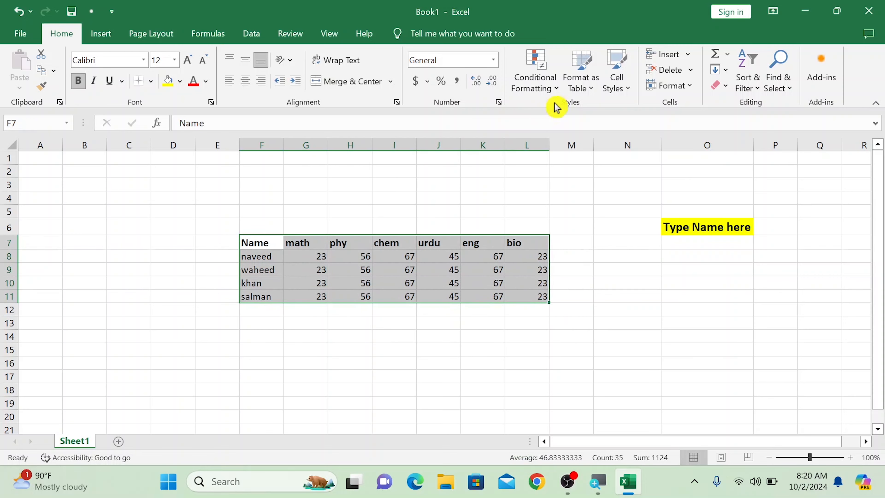
pyautogui.click(550, 87)
pyautogui.click(567, 236)
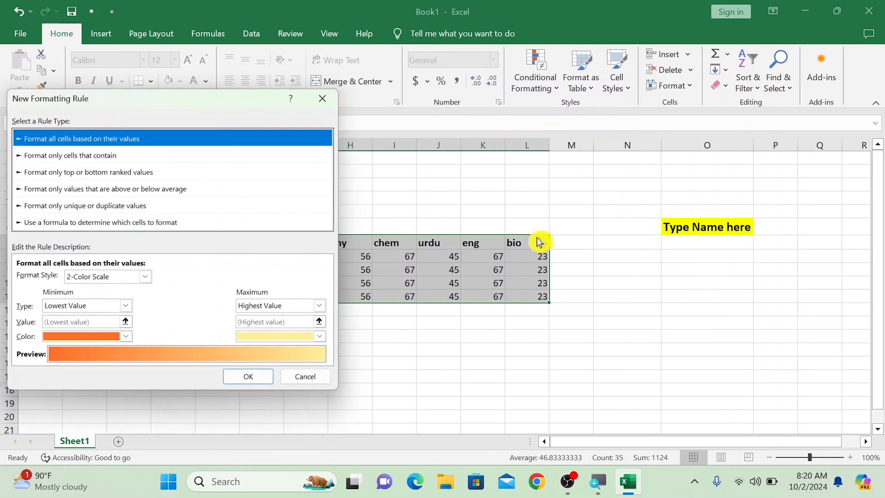
pyautogui.click(87, 223)
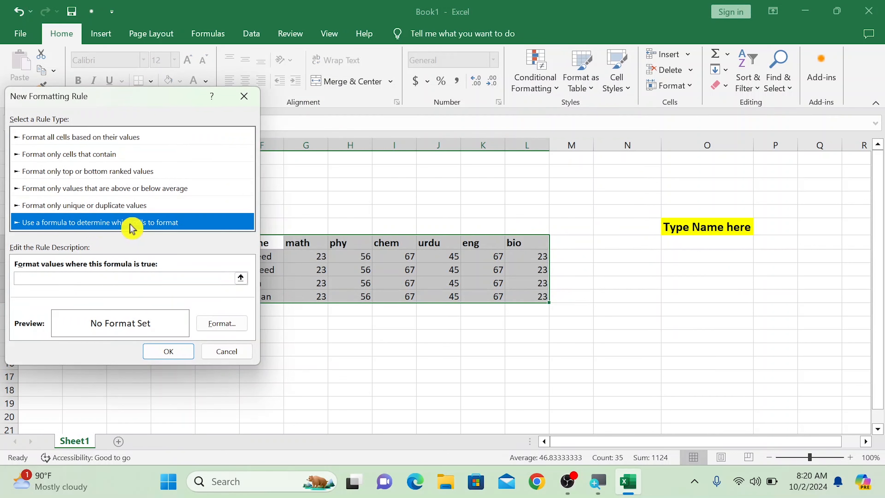
# Enter the rule formula =$O$7=$F$7, comparing the name input cell with the table's Name header cell
pyautogui.click(129, 277)
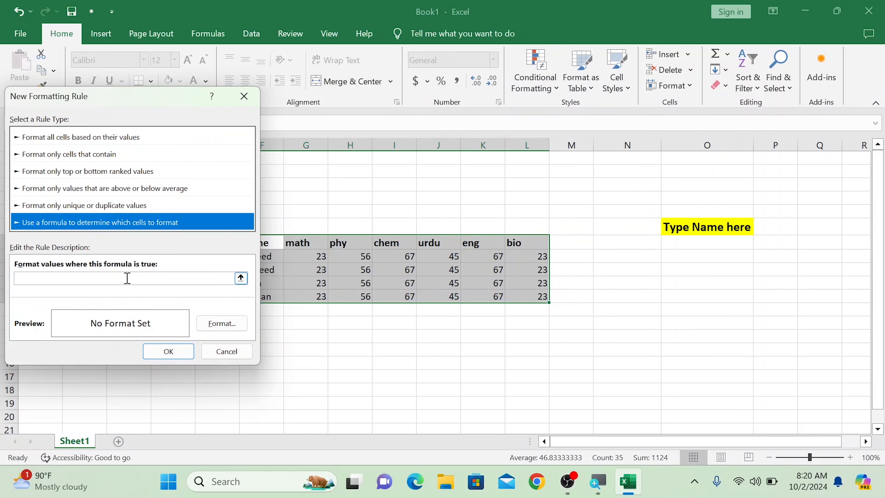
pyautogui.click(127, 278)
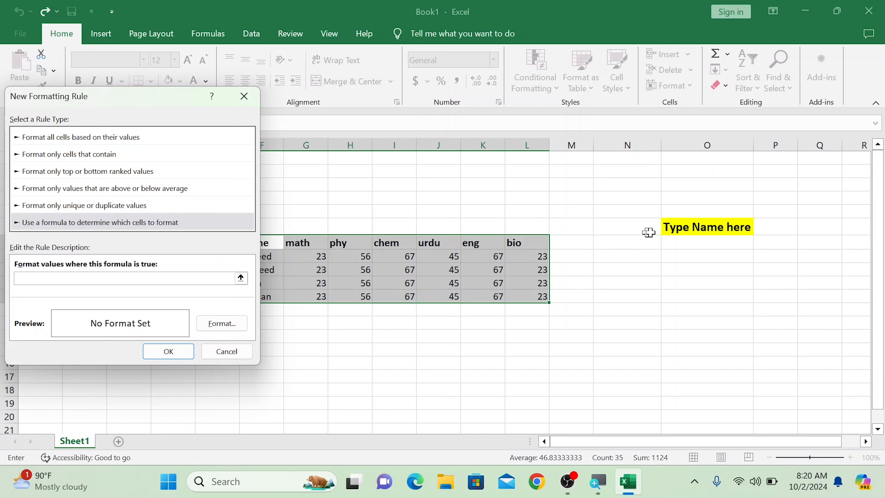
pyautogui.click(697, 243)
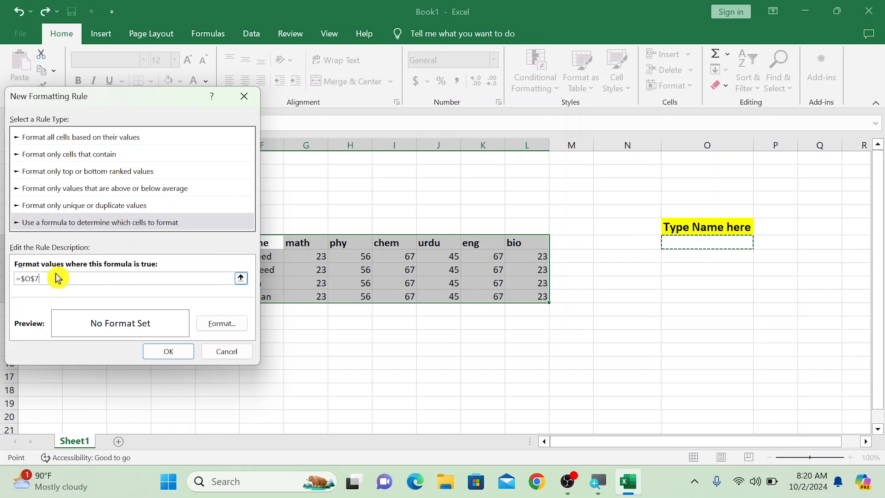
pyautogui.write('=')
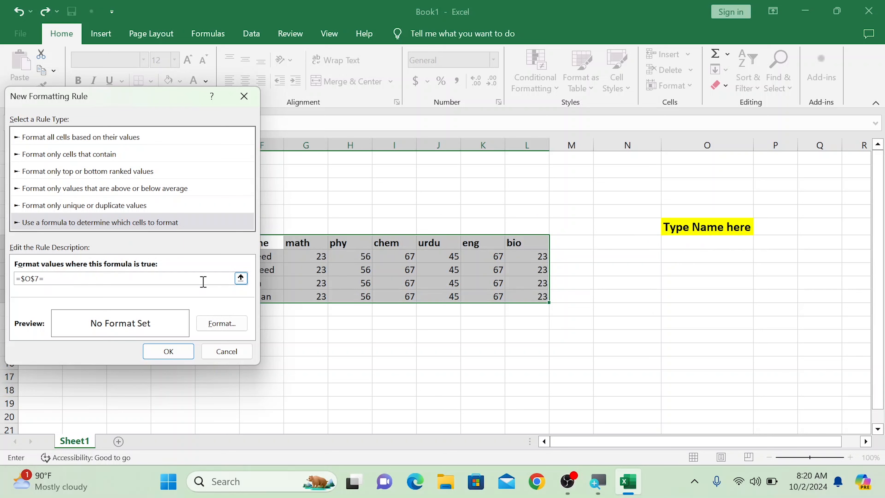
pyautogui.moveTo(162, 106); pyautogui.dragTo(99, 115)
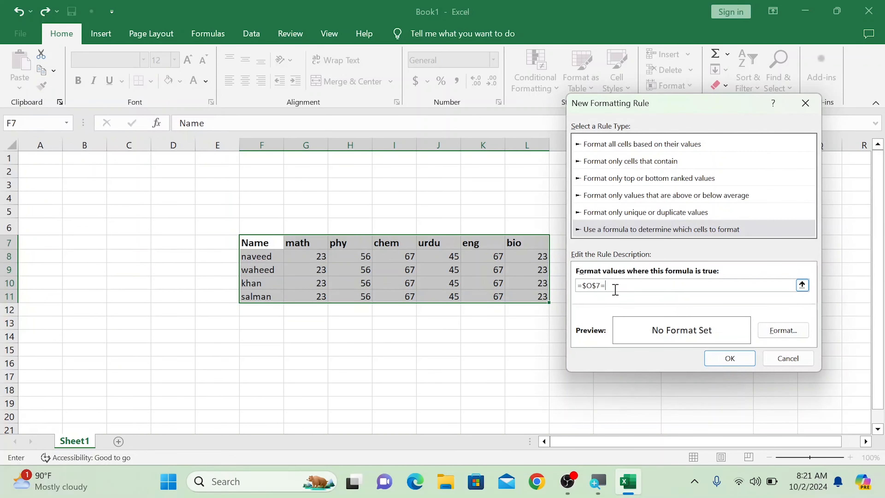
pyautogui.click(261, 243)
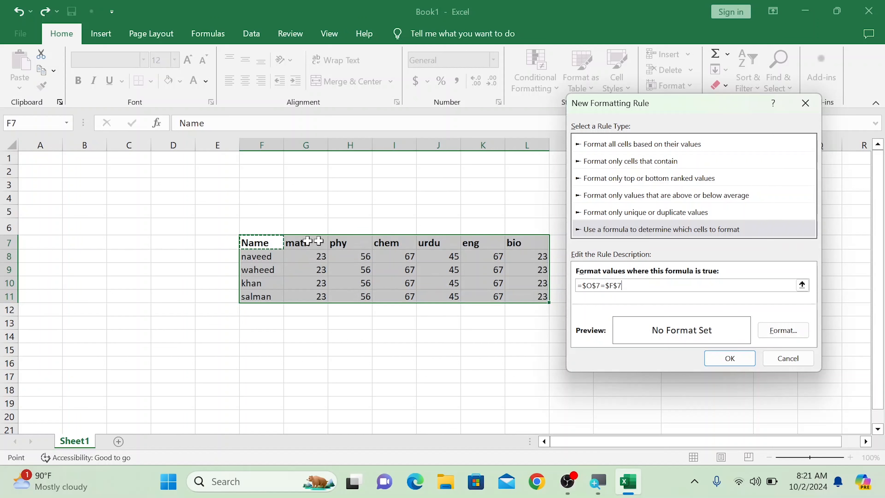
pyautogui.click(618, 285)
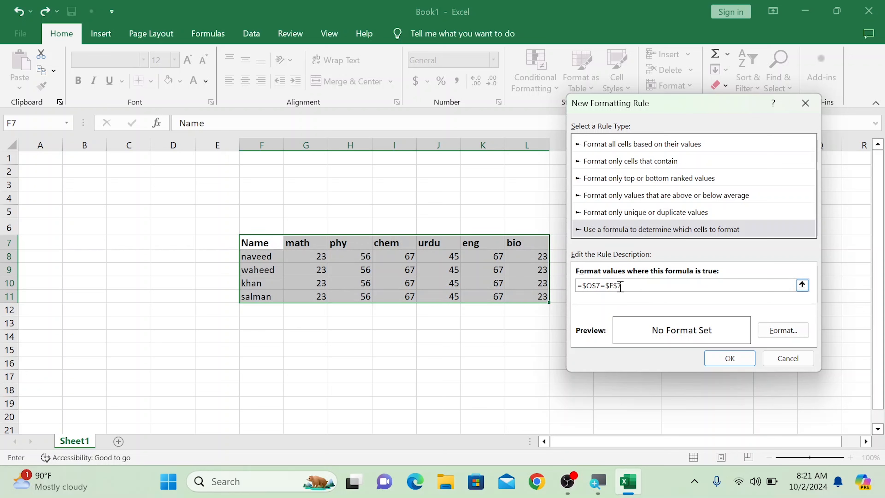
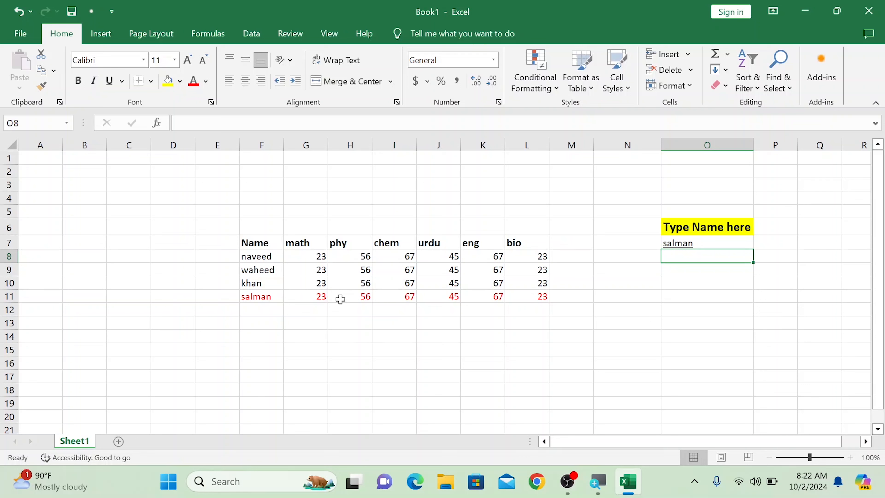
pyautogui.click(446, 345)
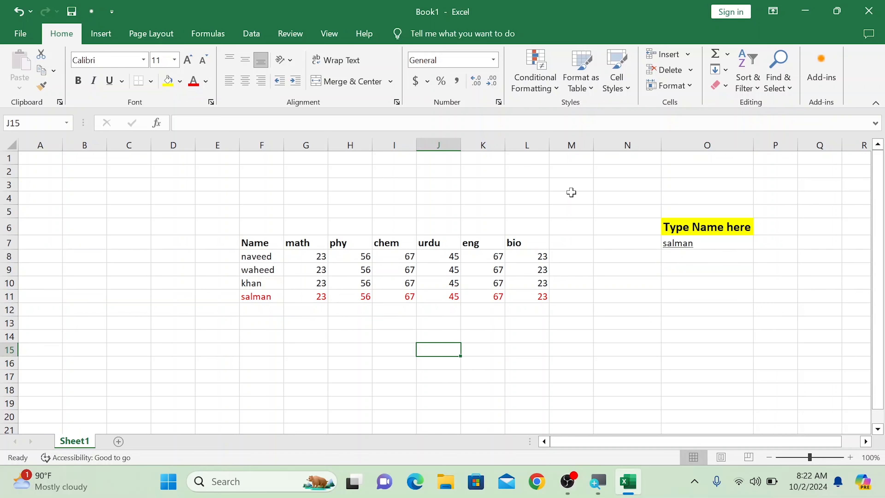
pyautogui.click(556, 87)
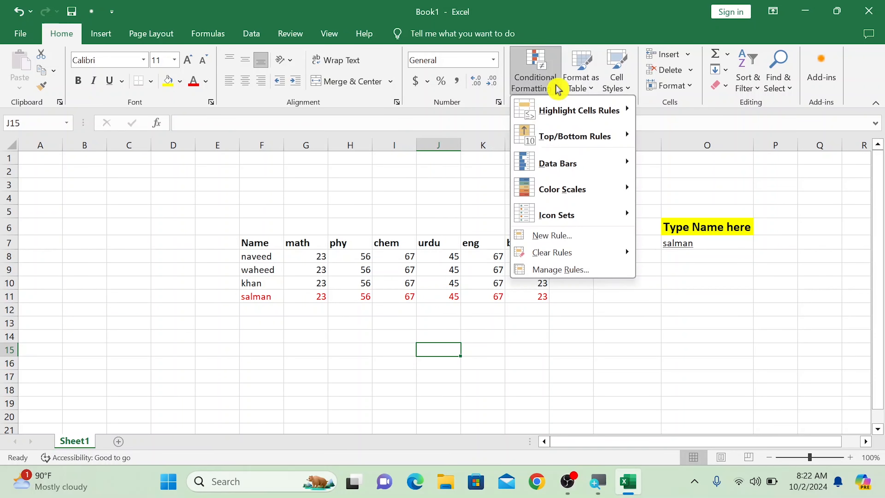
pyautogui.click(561, 237)
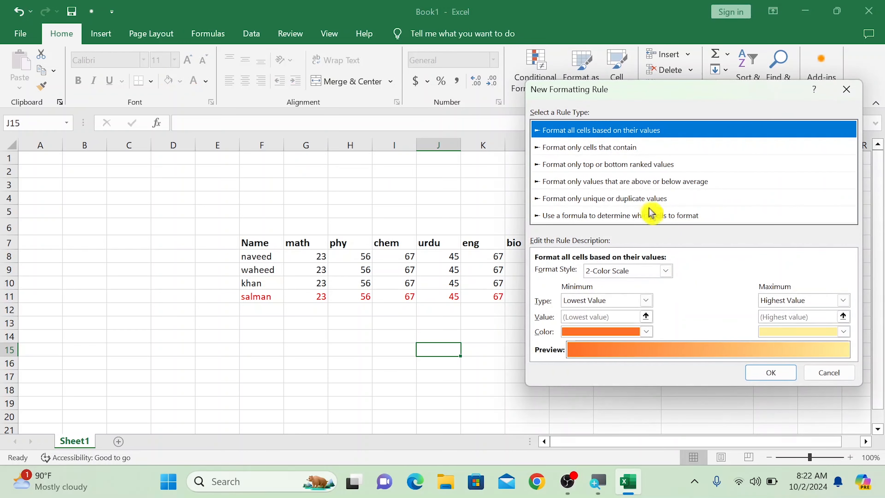
pyautogui.click(846, 89)
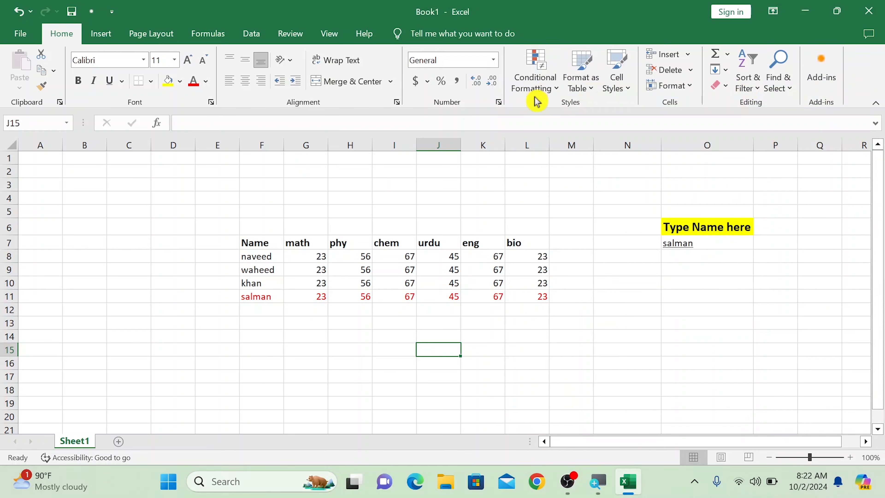
# Clear the conditional formatting rules from the entire sheet
pyautogui.click(553, 88)
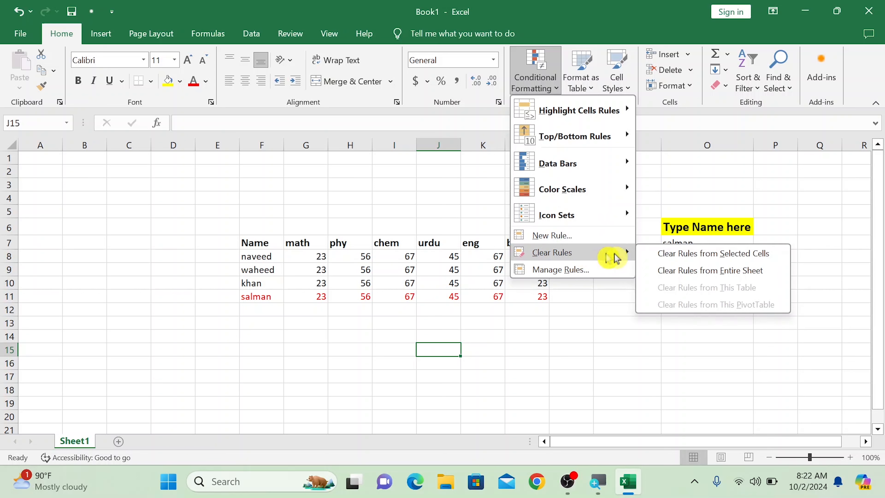
pyautogui.moveTo(560, 253)
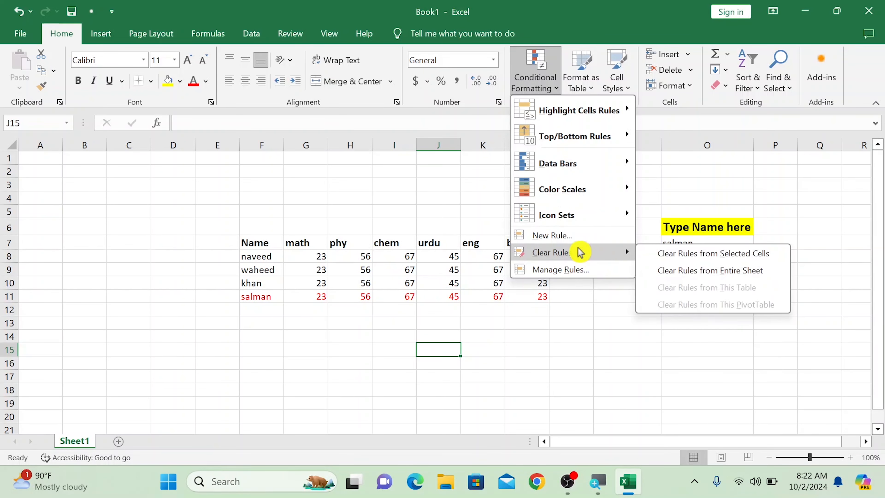
pyautogui.click(672, 271)
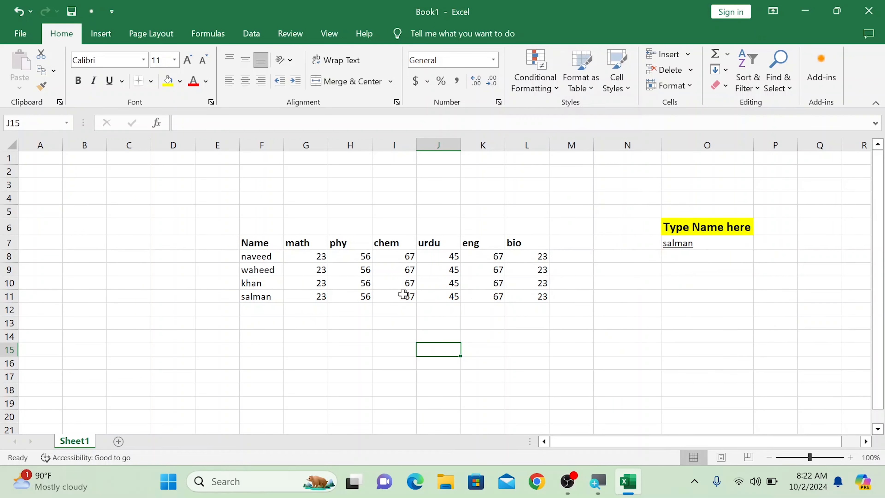
pyautogui.click(558, 92)
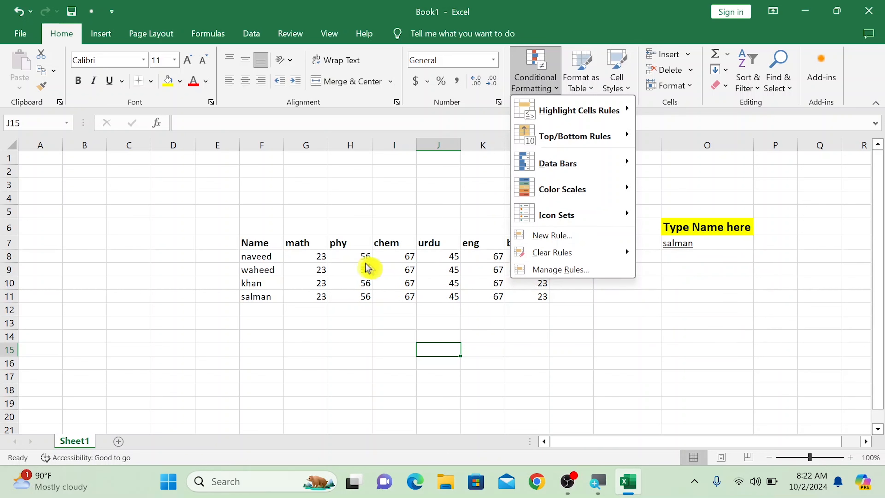
pyautogui.click(321, 259)
pyautogui.moveTo(261, 244); pyautogui.dragTo(524, 294)
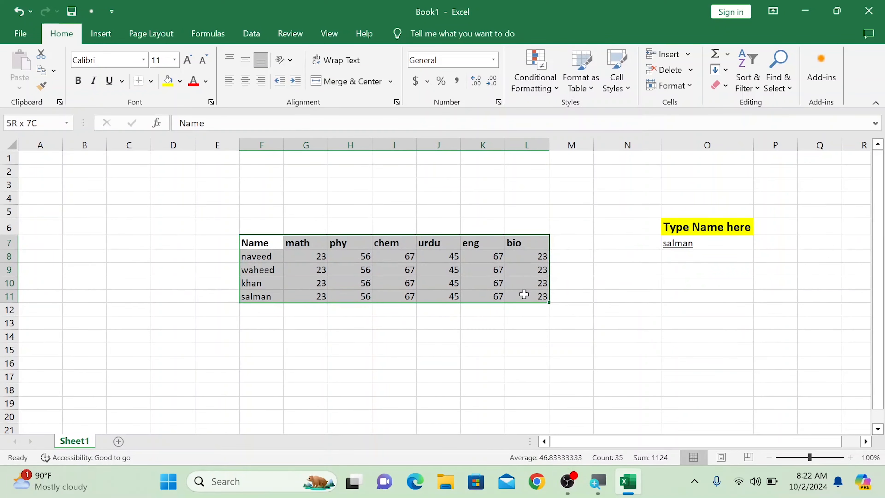
pyautogui.click(557, 90)
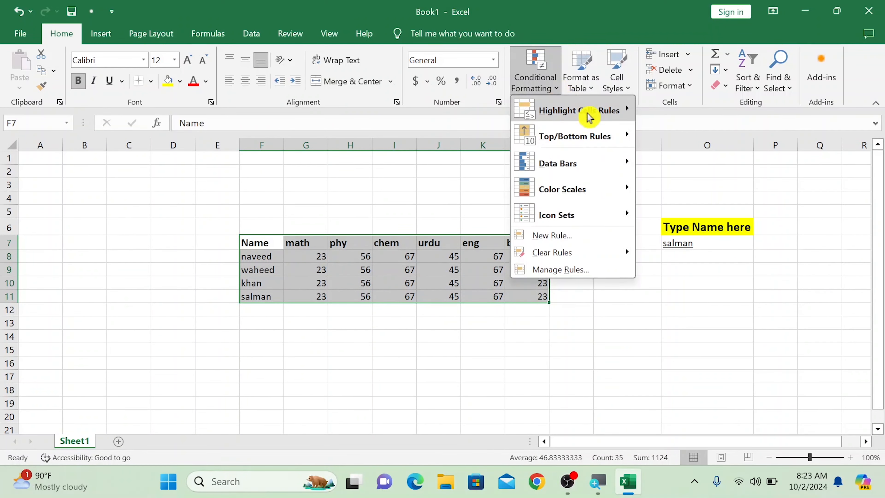
pyautogui.moveTo(597, 116)
pyautogui.click(439, 294)
pyautogui.click(312, 310)
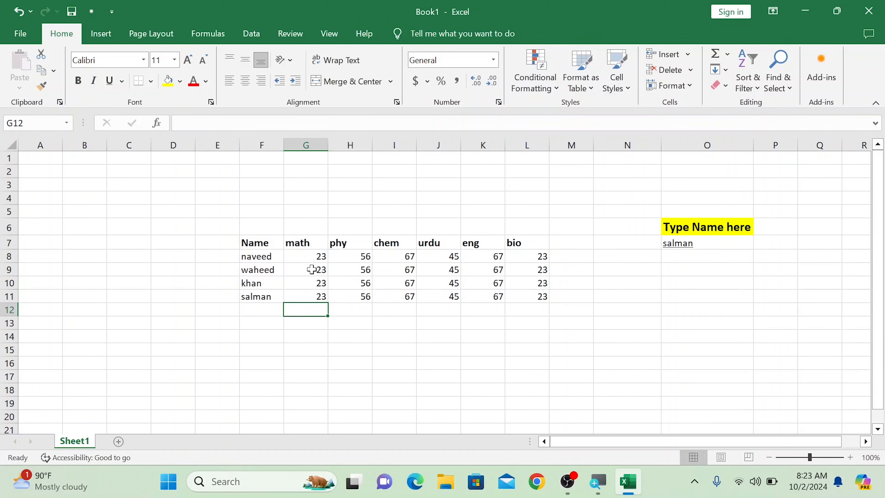
# Apply a Top 10 Items rule with light red fill and dark red text to the marks in G8:L11
pyautogui.moveTo(305, 258); pyautogui.dragTo(526, 296)
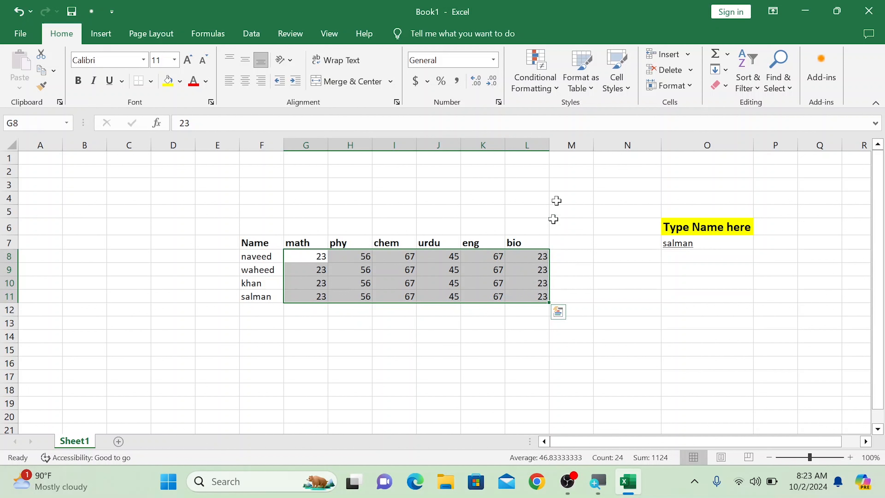
pyautogui.click(538, 90)
pyautogui.moveTo(574, 136)
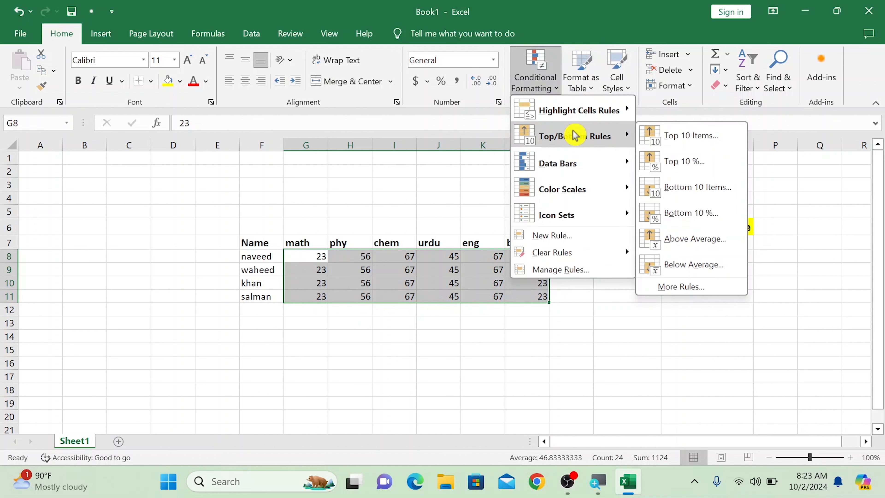
pyautogui.click(671, 137)
pyautogui.click(702, 247)
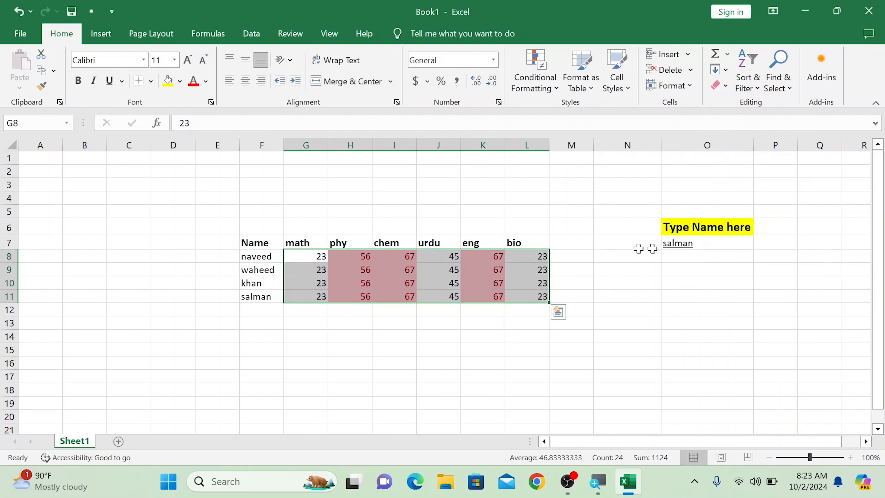
# Delete the Top 10 rule for G8:L11 in the Conditional Formatting Rules Manager
pyautogui.click(555, 95)
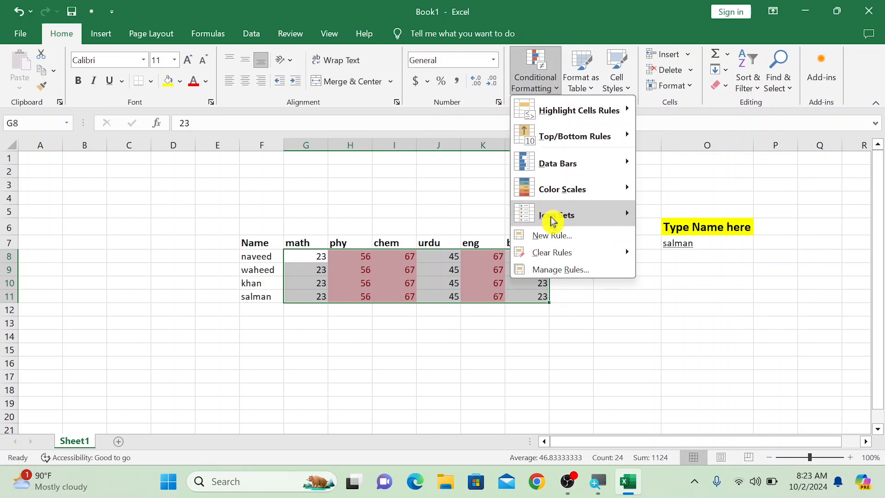
pyautogui.click(560, 274)
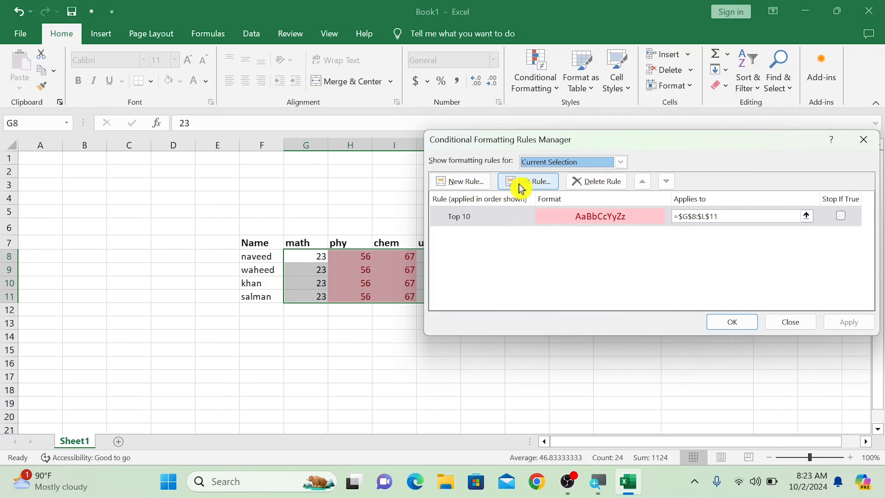
pyautogui.click(589, 189)
pyautogui.click(729, 323)
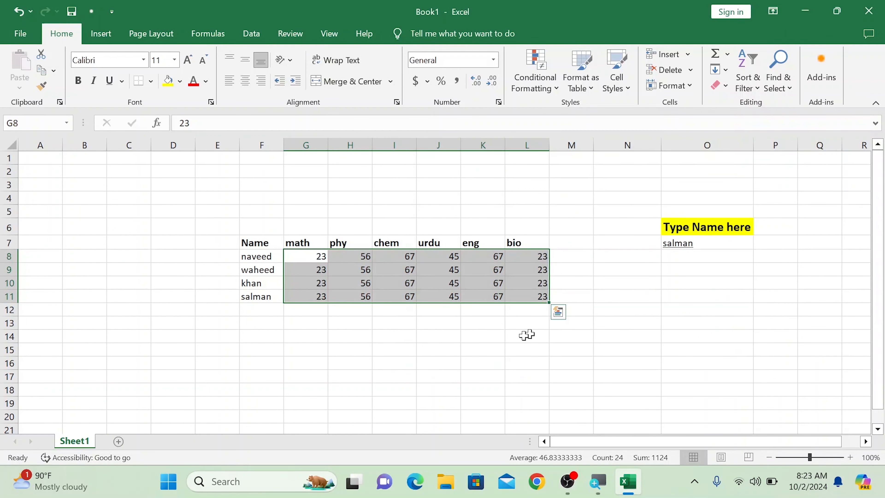
pyautogui.click(525, 334)
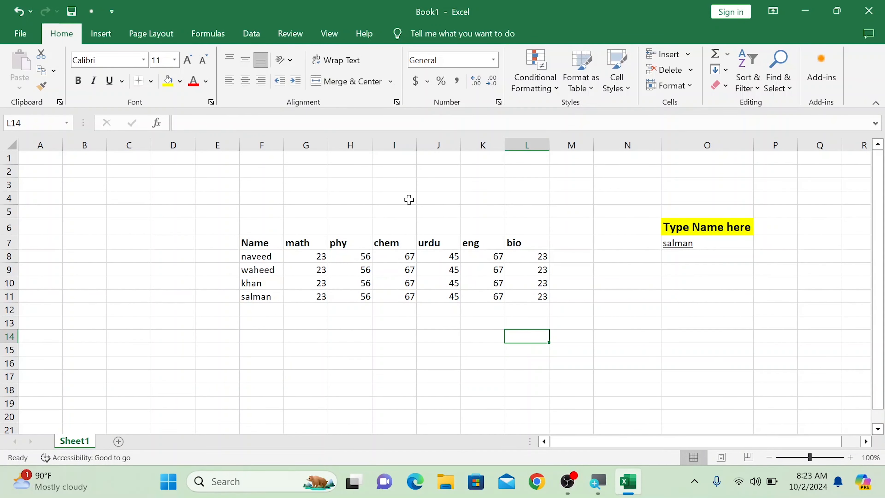
# Format F7:L11 as a table with headers, using the medium style with a black header and gray banded rows
pyautogui.moveTo(255, 243); pyautogui.dragTo(539, 296)
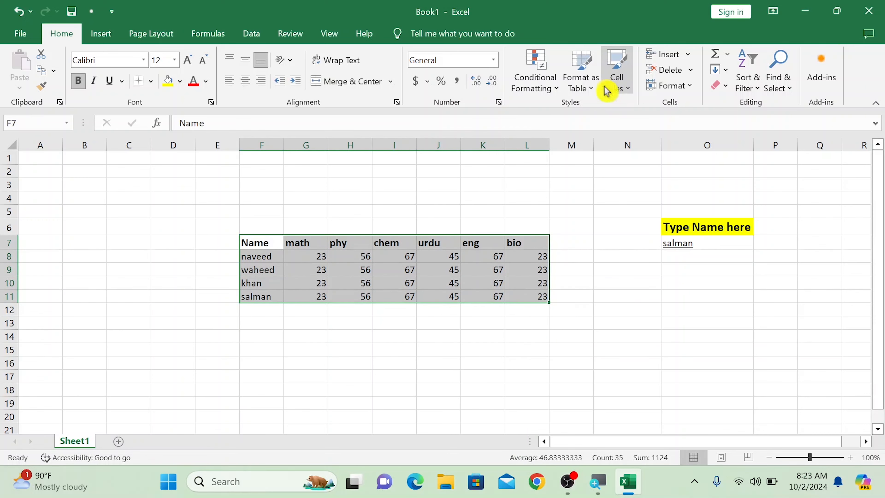
pyautogui.click(591, 93)
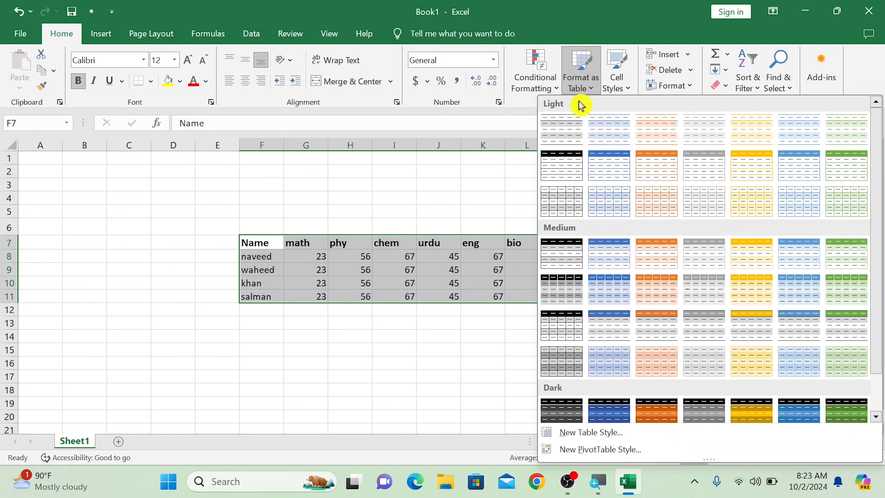
pyautogui.click(559, 298)
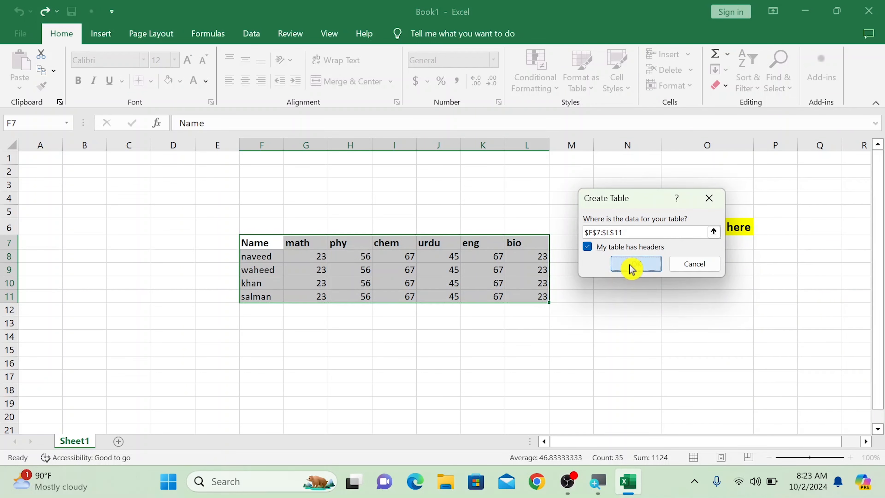
pyautogui.click(631, 269)
pyautogui.click(472, 348)
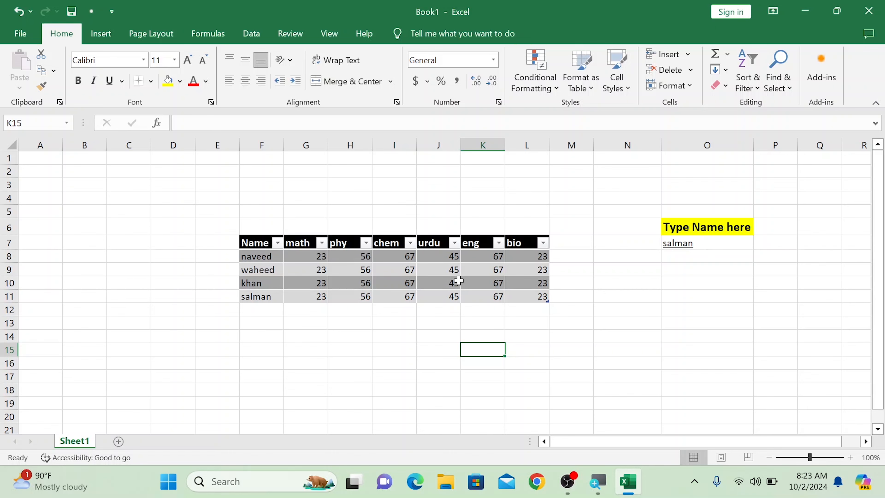
# Undo the table formatting of F7:L11 after reviewing the available table styles
pyautogui.moveTo(256, 242); pyautogui.dragTo(542, 297)
pyautogui.click(594, 96)
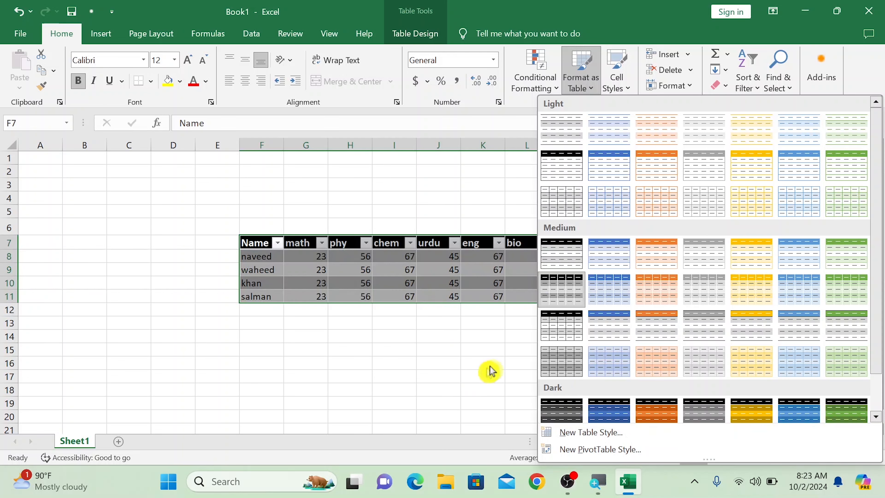
pyautogui.click(490, 276)
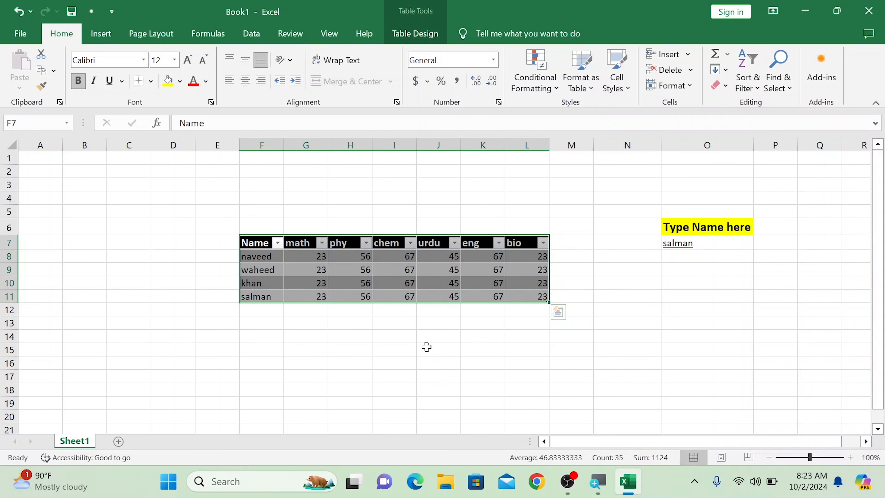
pyautogui.hotkey('ctrl', 'z')
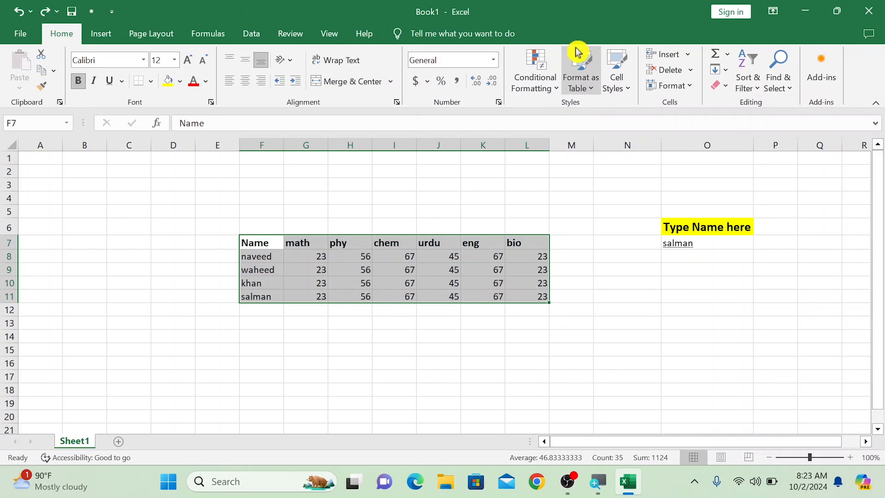
pyautogui.click(627, 95)
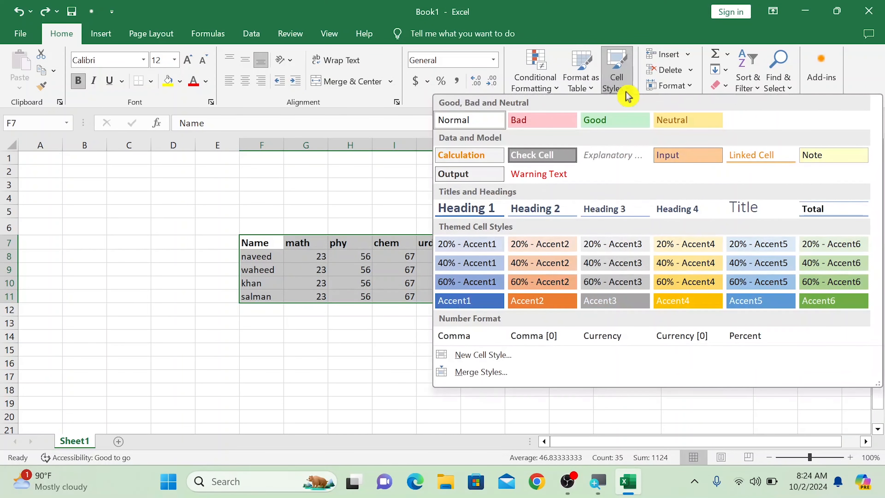
pyautogui.click(294, 362)
pyautogui.moveTo(248, 335); pyautogui.dragTo(250, 297)
# Apply the Bad cell style to the Name column F7:F11 and the Accent4 style to the math column G7:G11
pyautogui.moveTo(259, 242); pyautogui.dragTo(259, 290)
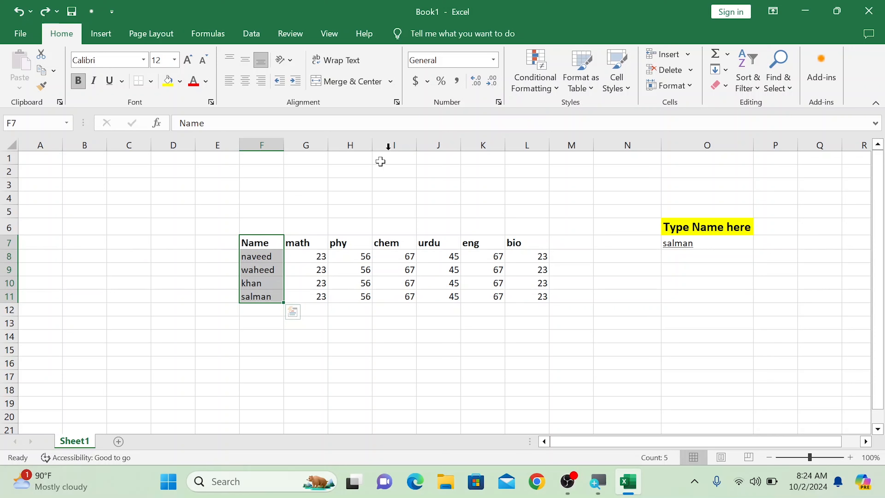
pyautogui.click(614, 84)
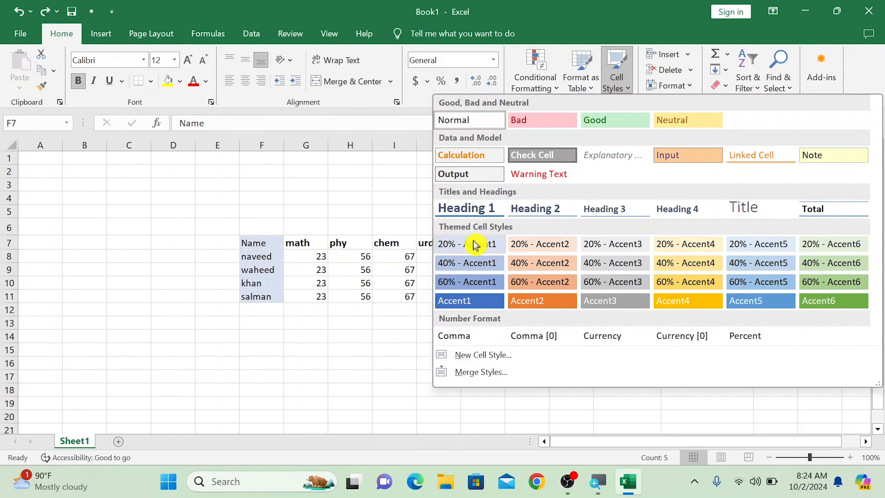
pyautogui.click(543, 121)
pyautogui.moveTo(311, 242); pyautogui.dragTo(312, 290)
pyautogui.click(616, 87)
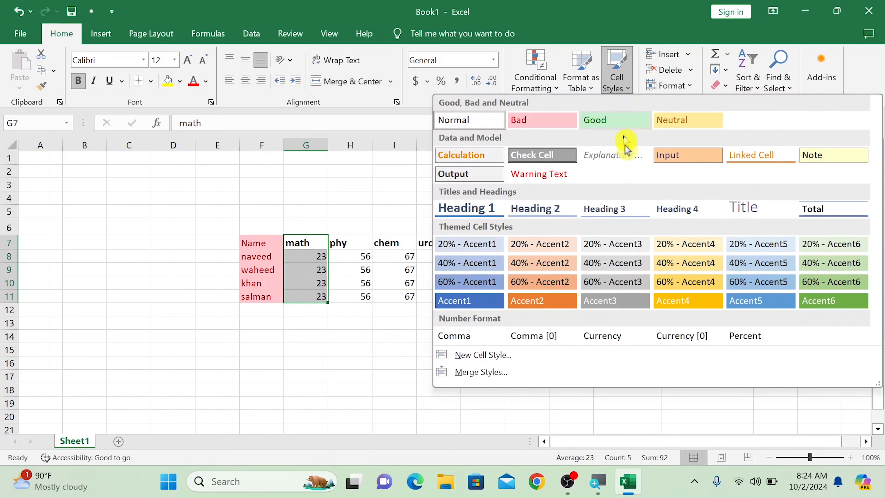
pyautogui.click(674, 303)
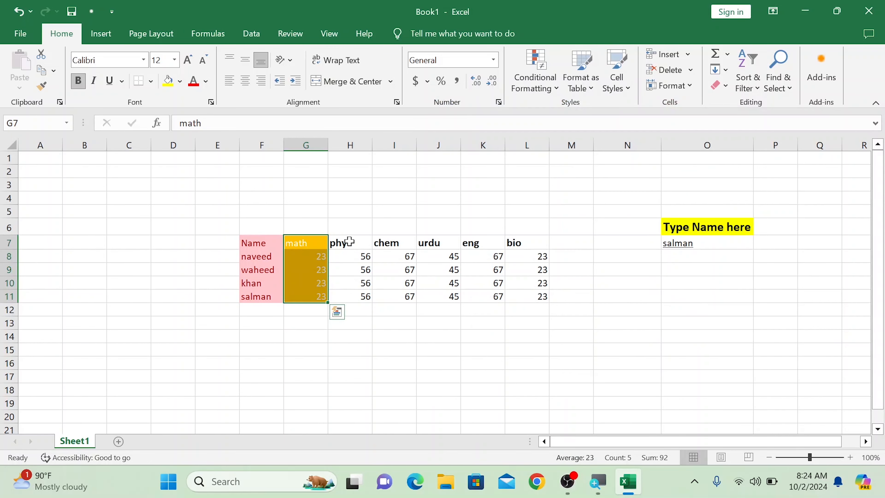
# Apply the Accent1 cell style to the phy column H7:H11 and the Accent6 style to the columns in I7:L11
pyautogui.moveTo(349, 243); pyautogui.dragTo(349, 296)
pyautogui.click(623, 86)
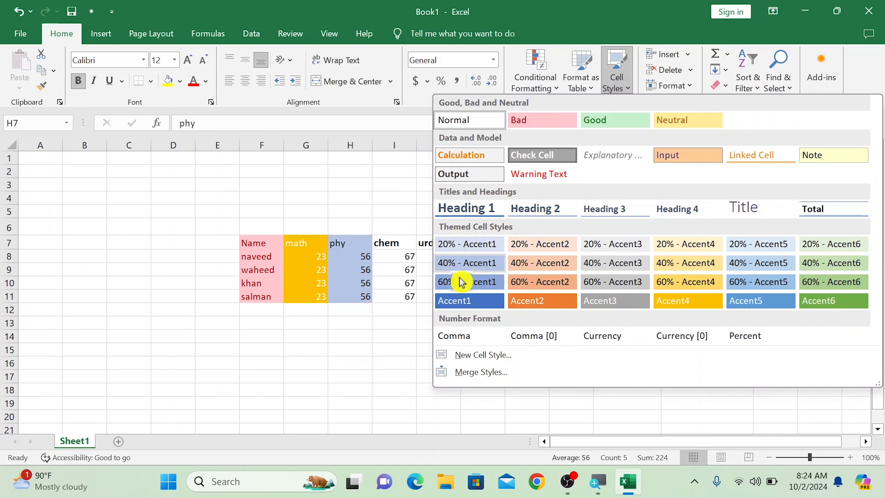
pyautogui.click(459, 302)
pyautogui.moveTo(394, 244); pyautogui.dragTo(543, 297)
pyautogui.click(623, 86)
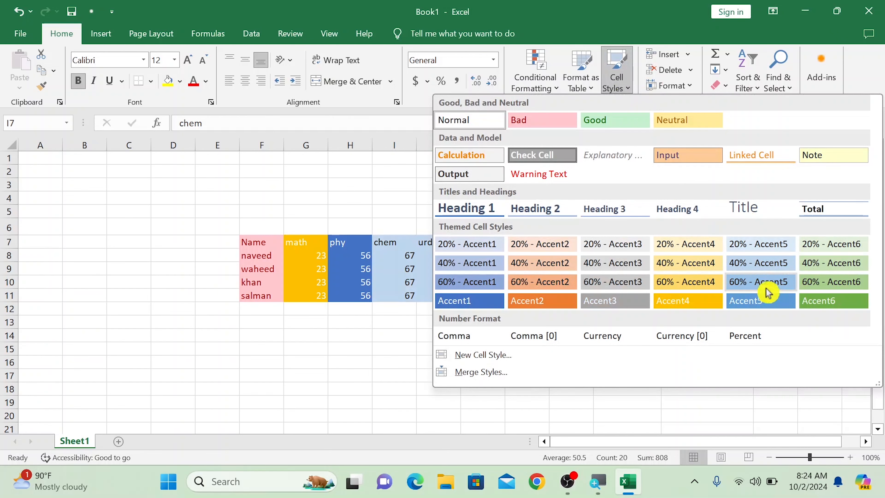
pyautogui.click(829, 302)
pyautogui.click(376, 345)
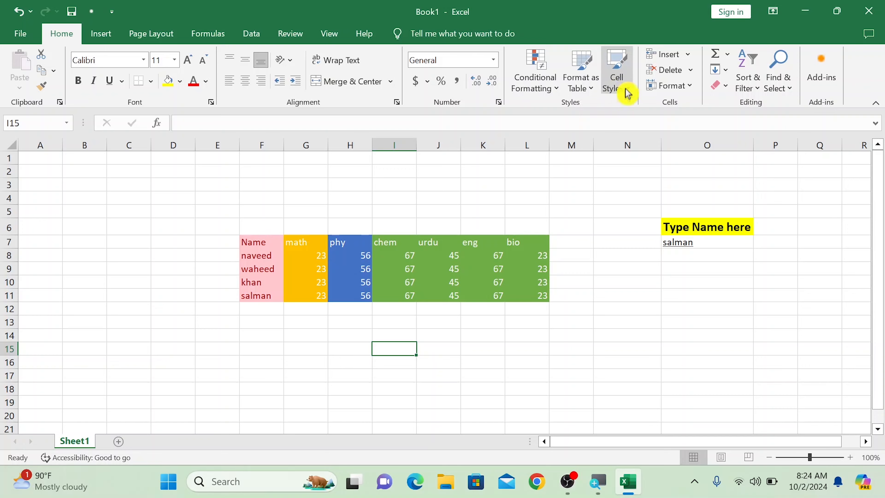
# Compare the table style gallery with the cell style gallery, previewing the Bad style on the math column G7:G11
pyautogui.click(594, 93)
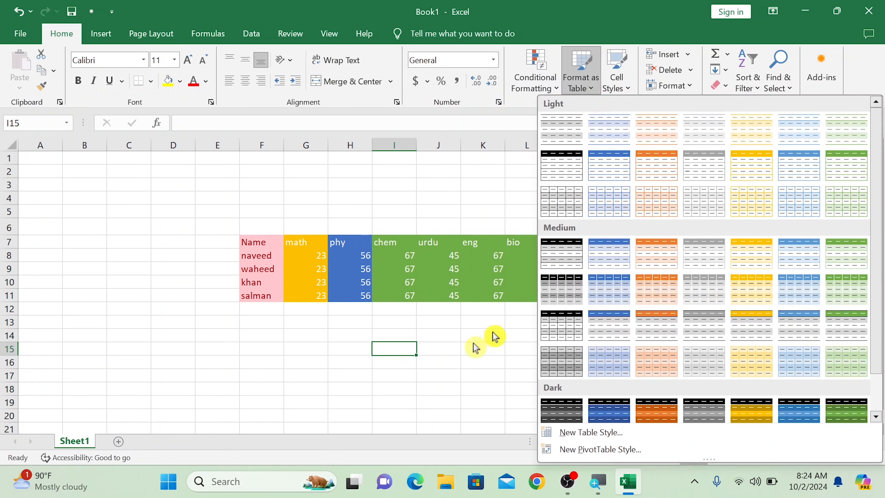
pyautogui.click(382, 346)
pyautogui.click(627, 84)
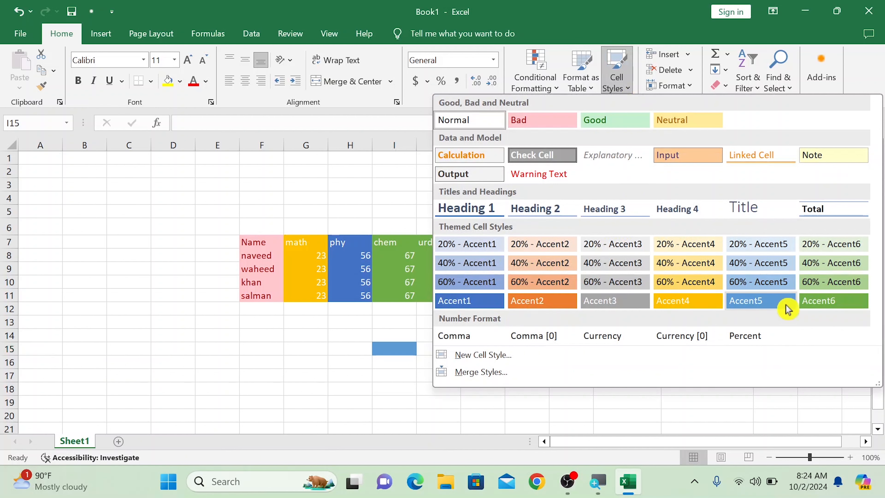
pyautogui.click(300, 238)
pyautogui.moveTo(301, 238); pyautogui.dragTo(305, 290)
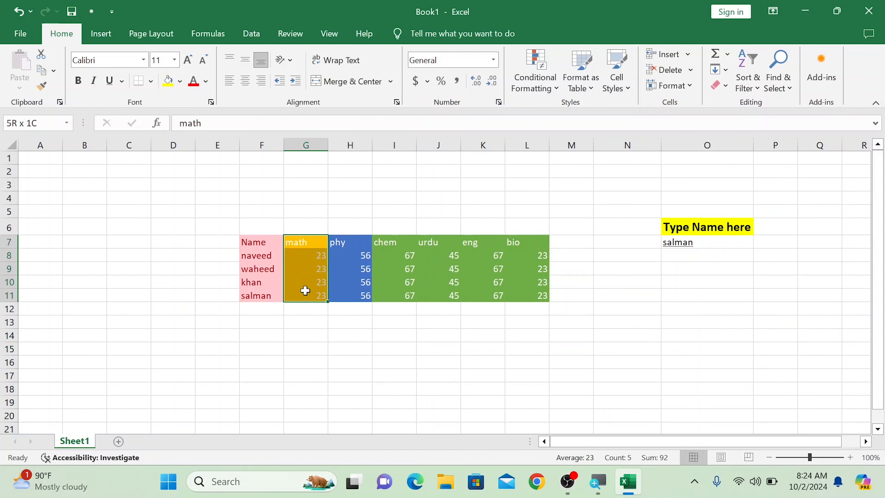
pyautogui.click(607, 84)
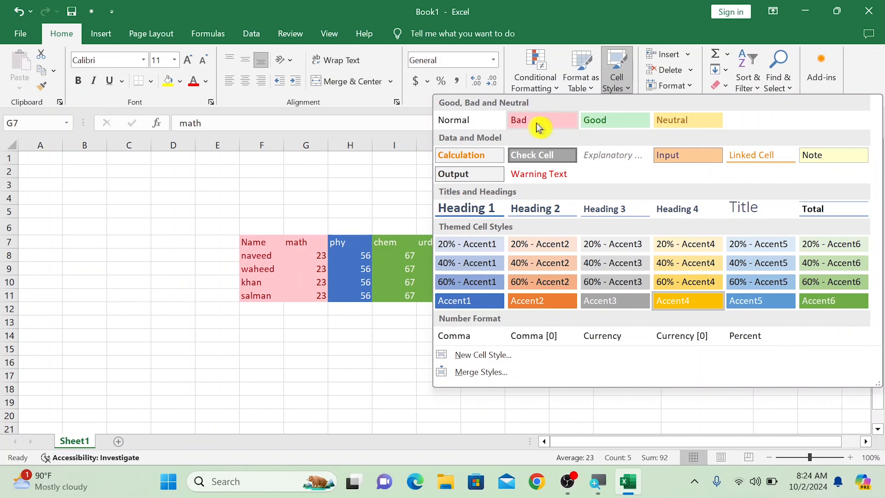
pyautogui.click(312, 363)
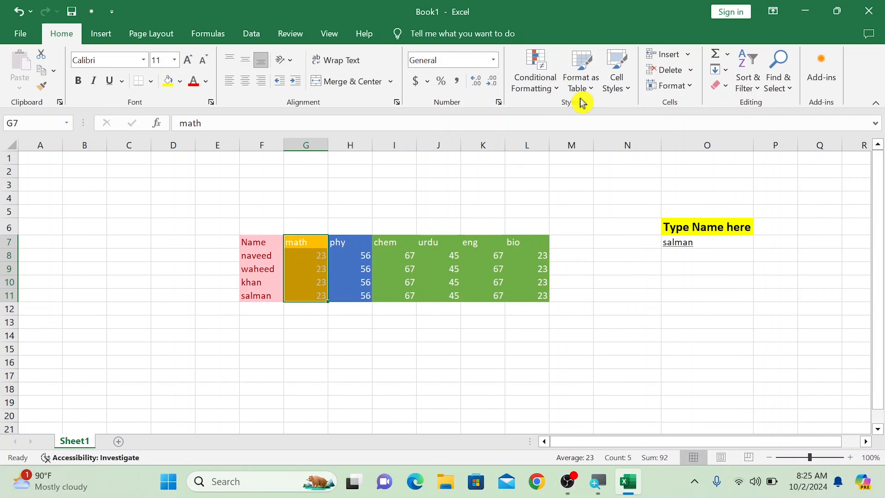